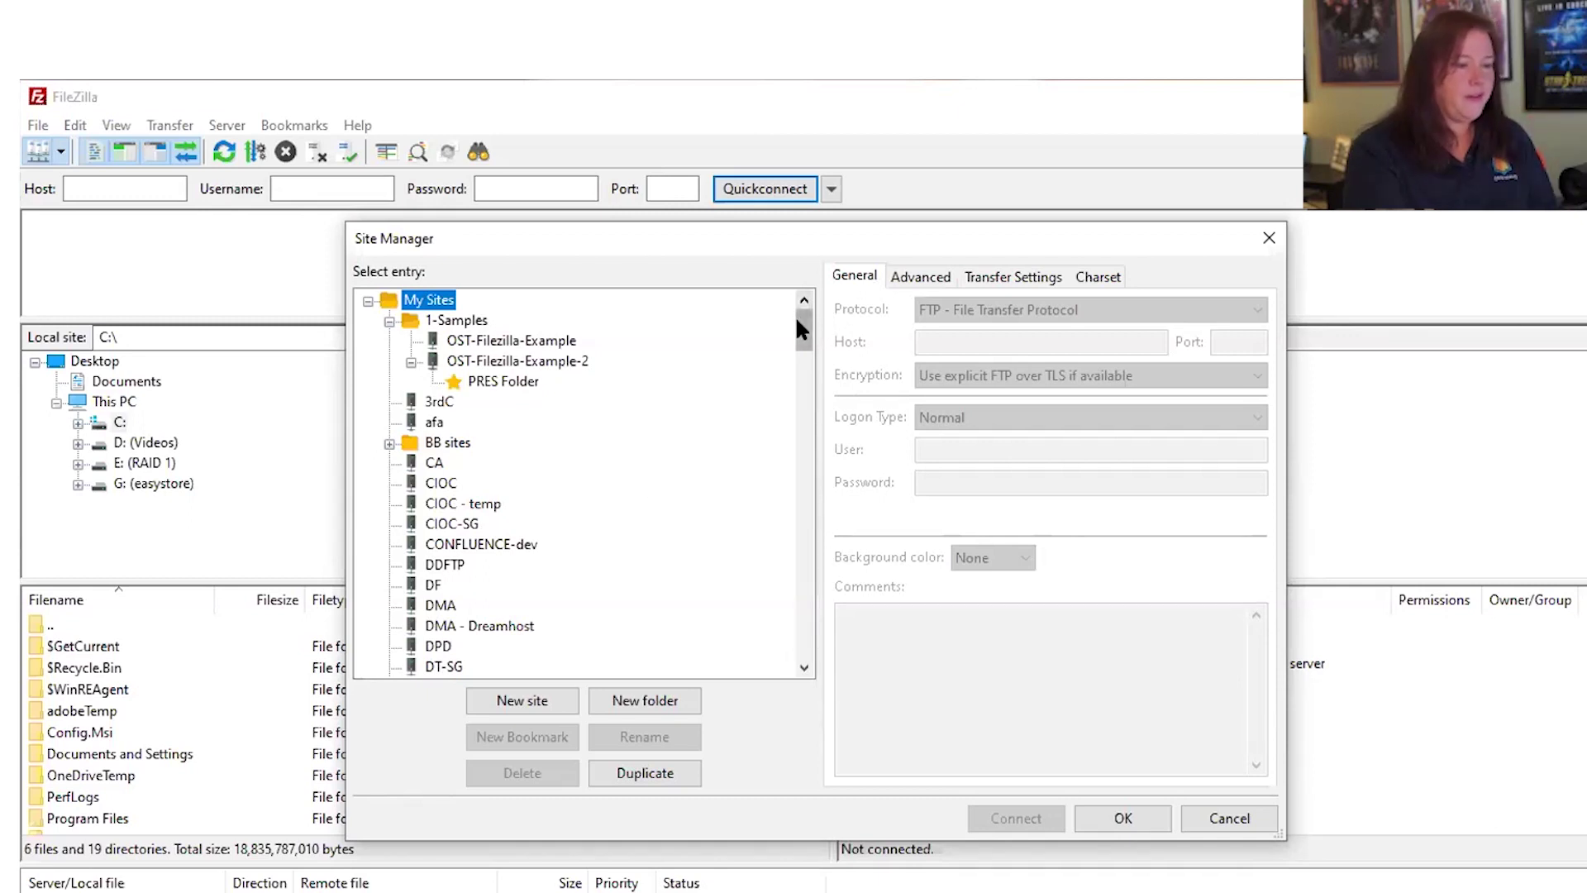
Look over the saved site list, including the 1-Samples folder and the CIOC site's settings
{"action": "left_click_drag", "start_coordinate": [798, 329], "coordinate": [772, 268]}
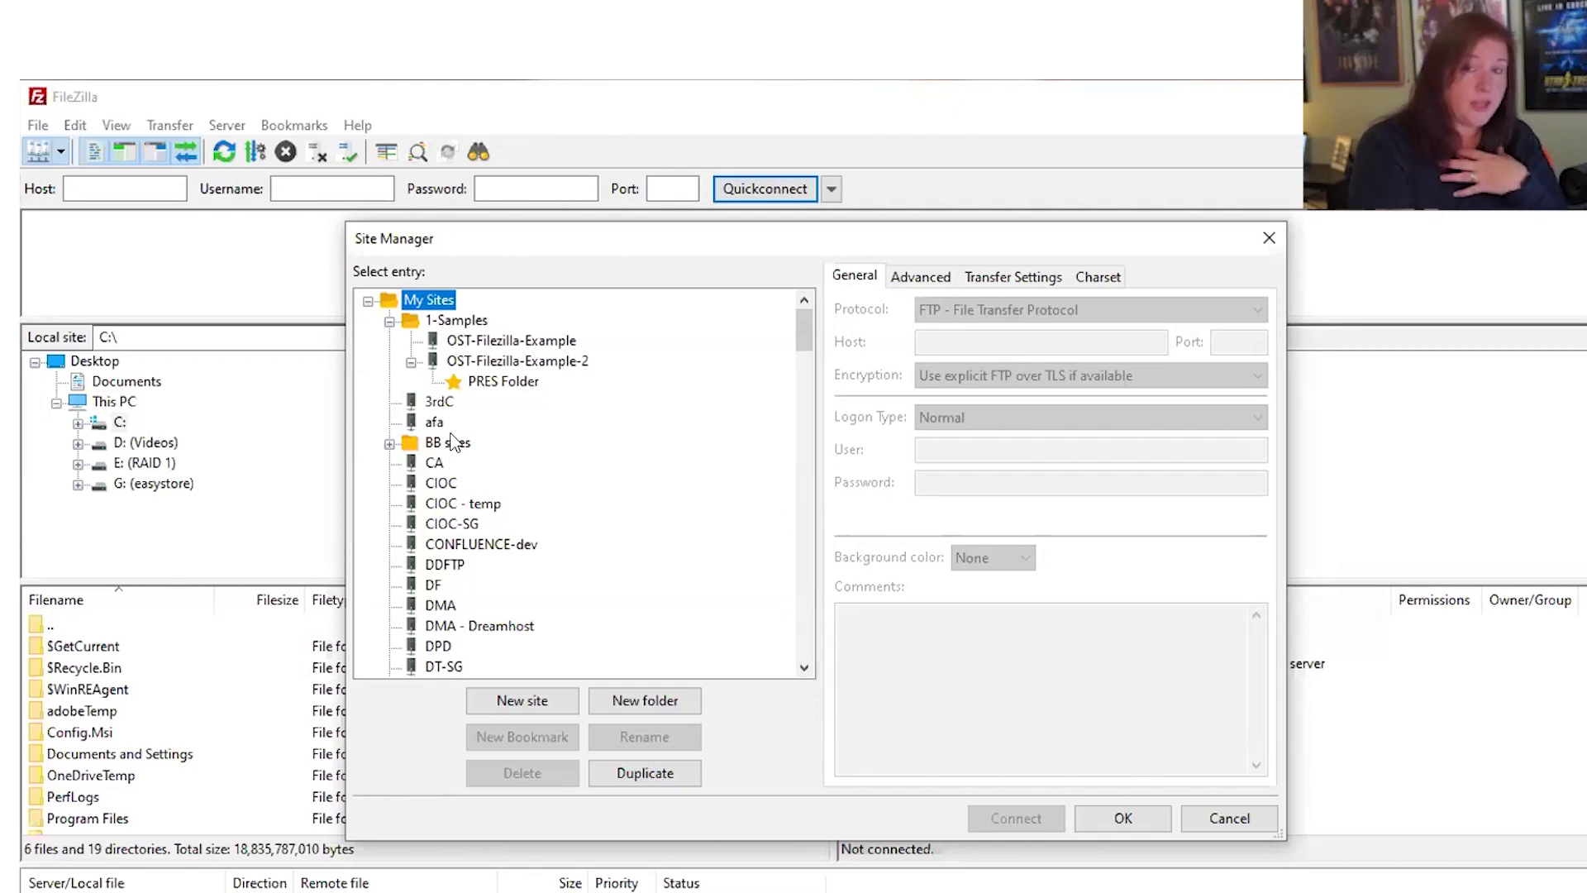
{"action": "left_click", "coordinate": [390, 322]}
{"action": "left_click", "coordinate": [390, 322]}
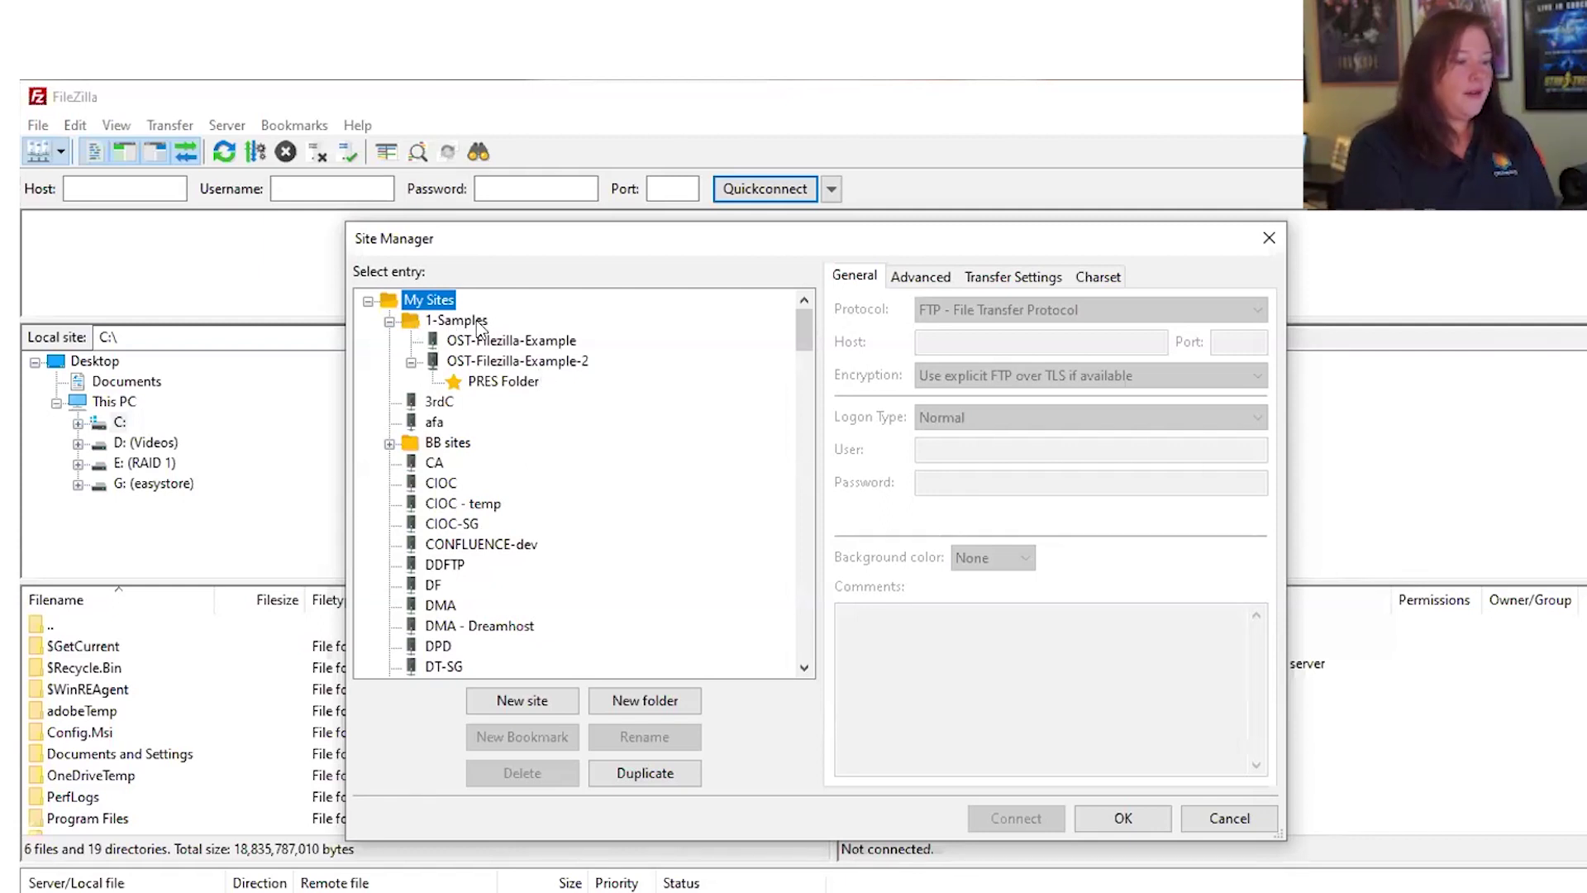
{"action": "left_click", "coordinate": [439, 488]}
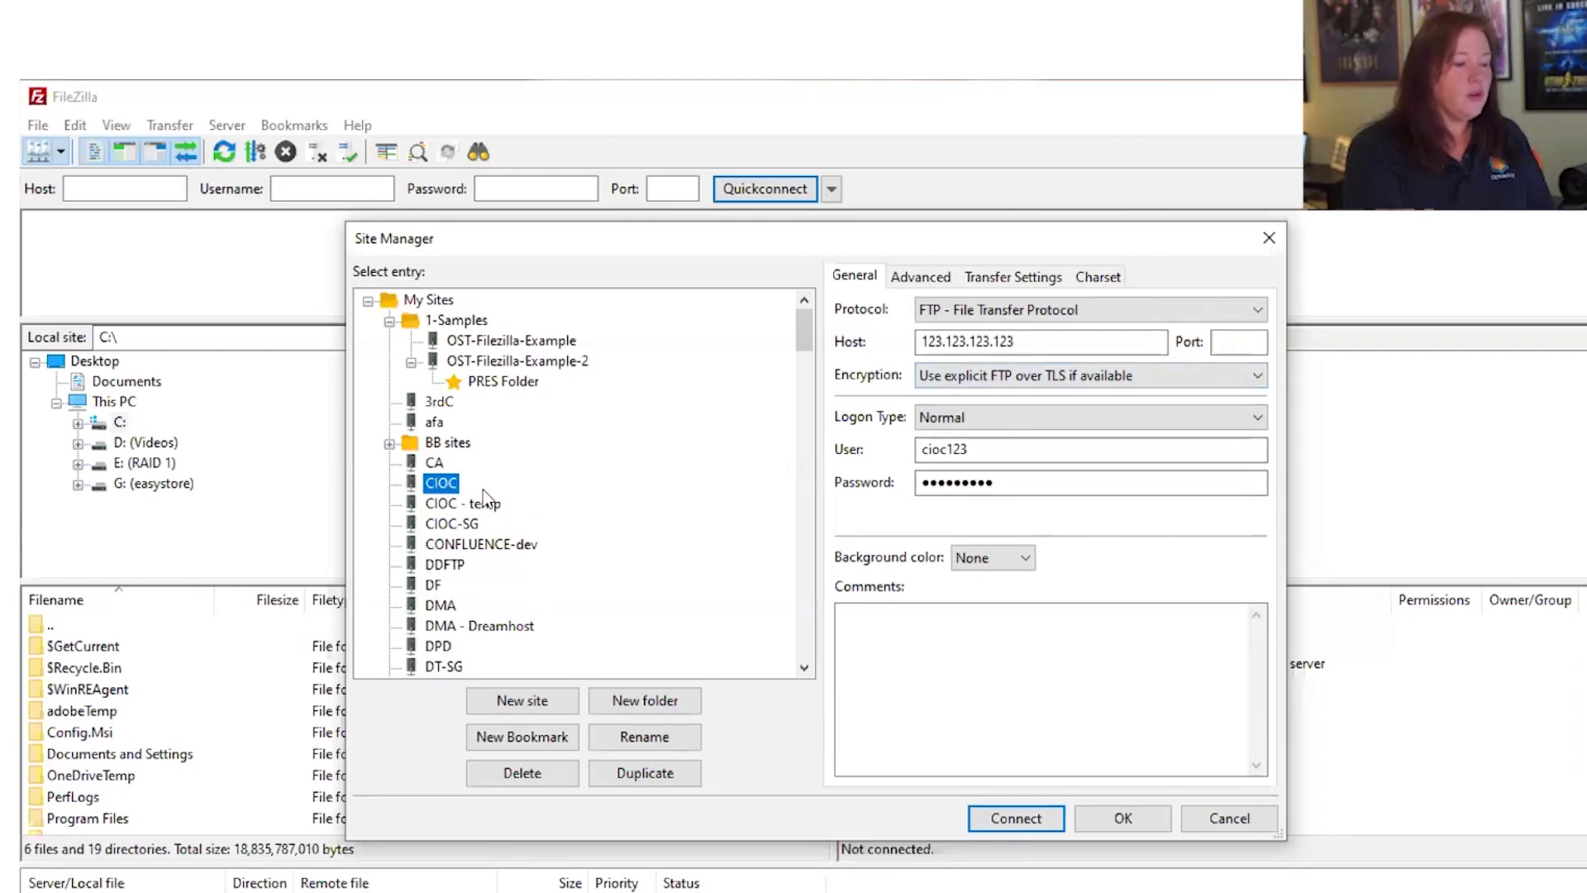
Create a new folder directly under My Sites and name it CIOC-demo
{"action": "left_click", "coordinate": [414, 300]}
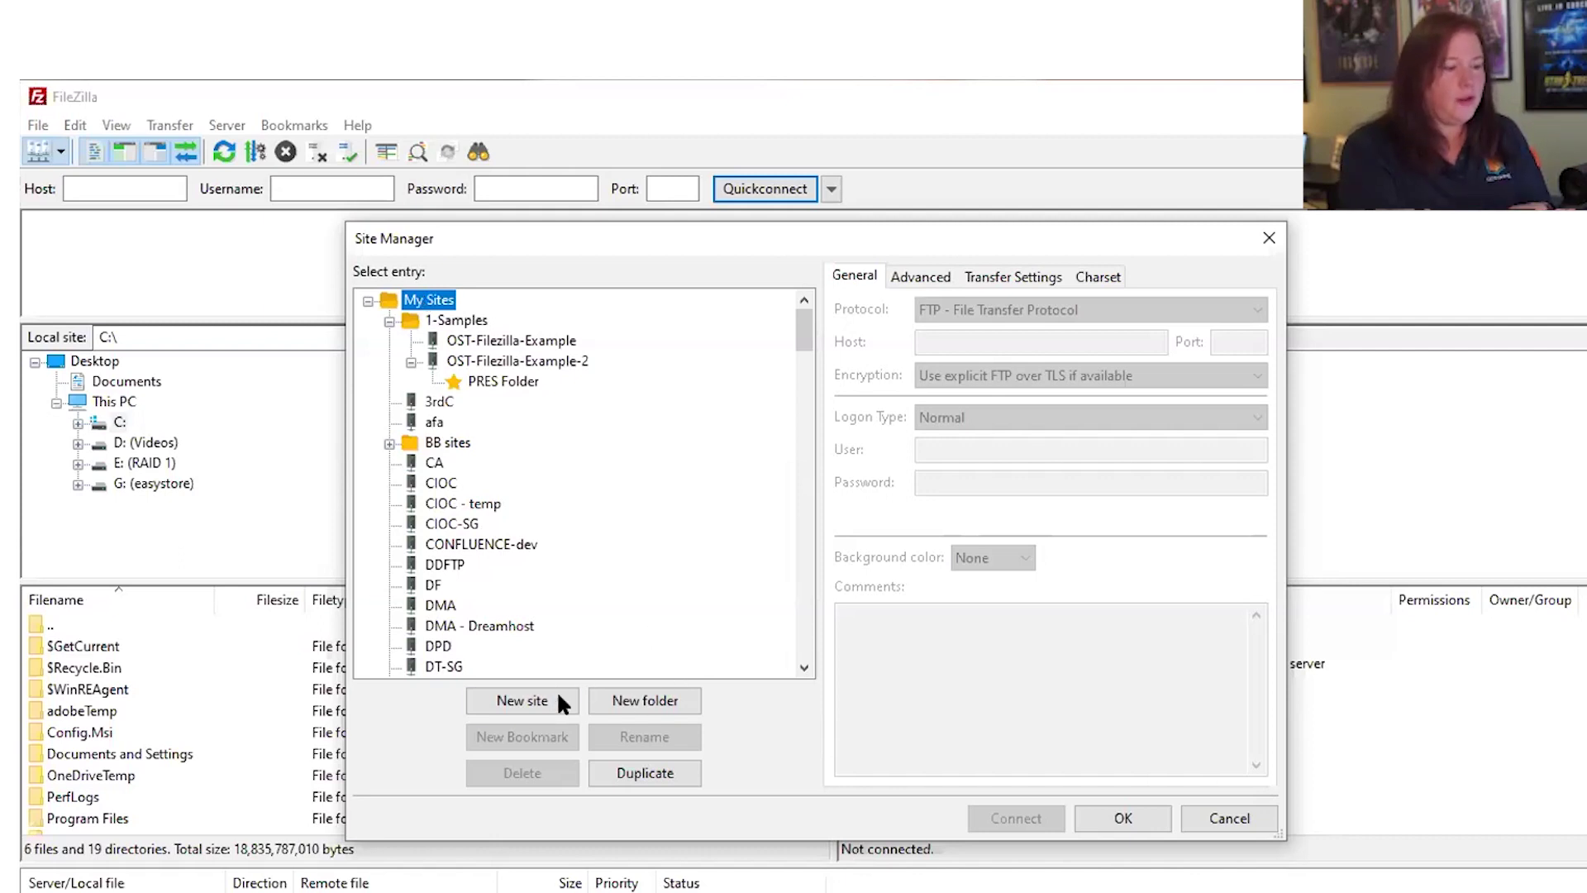
{"action": "left_click", "coordinate": [645, 701]}
{"action": "type", "text": "CIOC"}
{"action": "key", "text": "Return"}
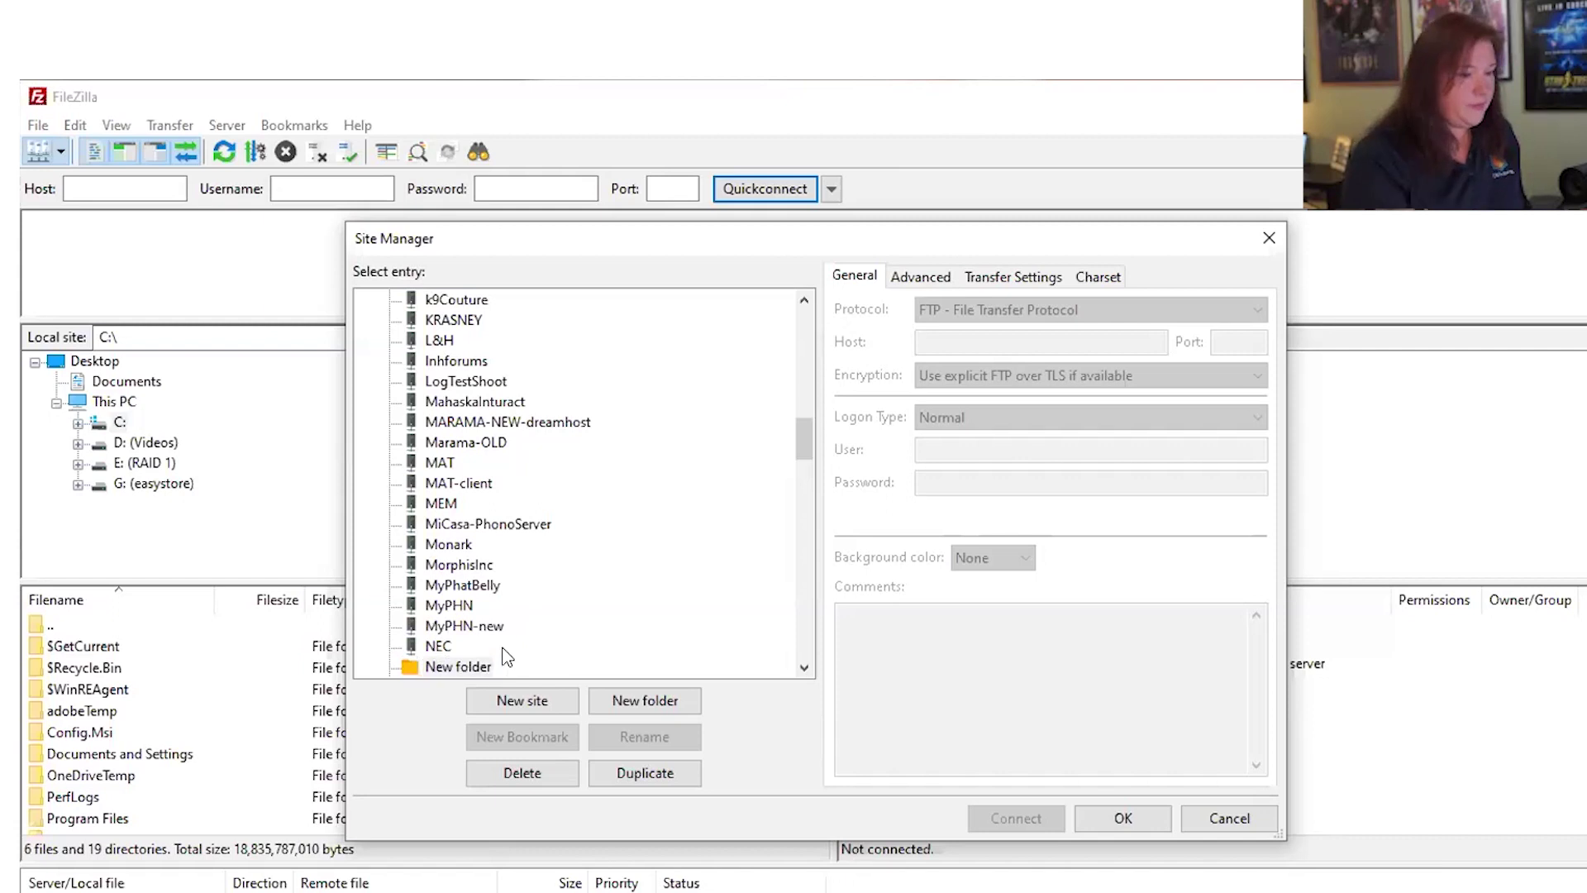
{"action": "key", "text": "Return"}
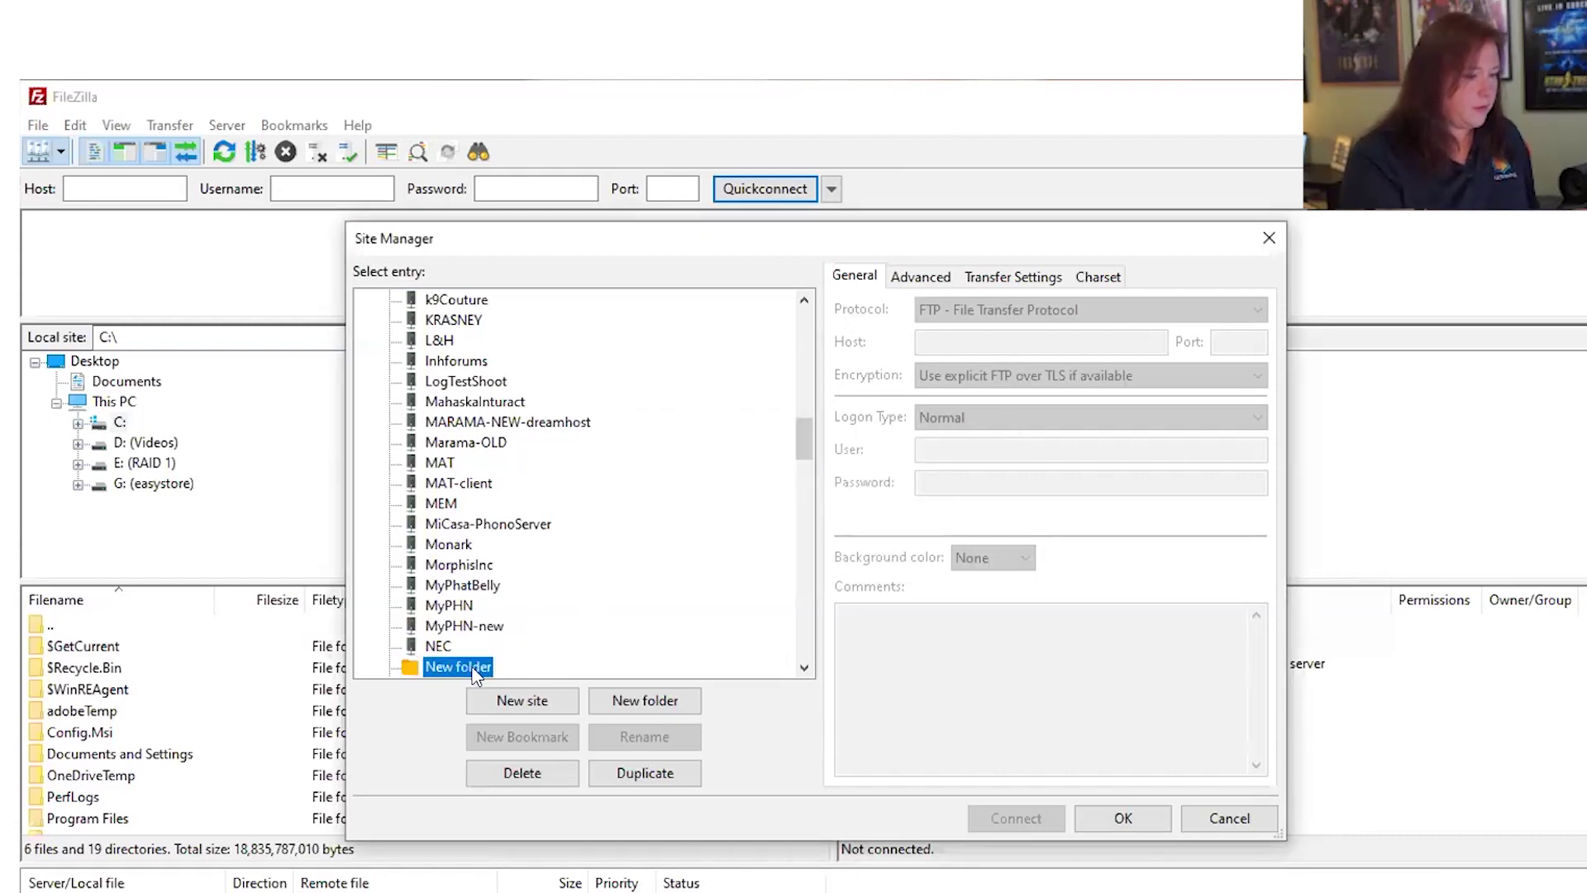
{"action": "left_click", "coordinate": [616, 738]}
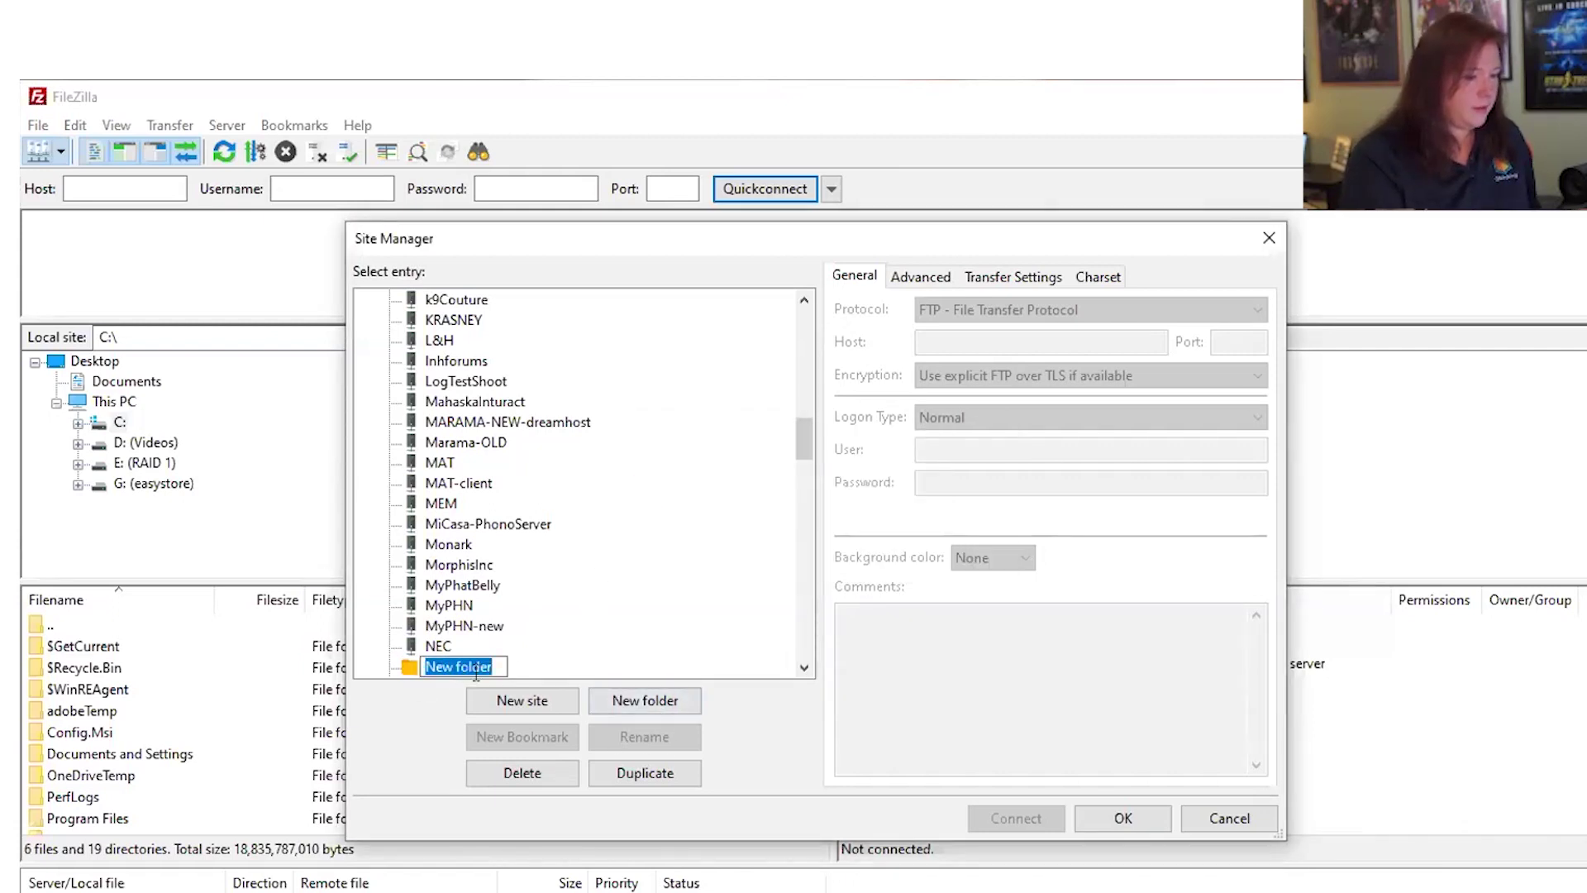
{"action": "type", "text": "CIOC-demo"}
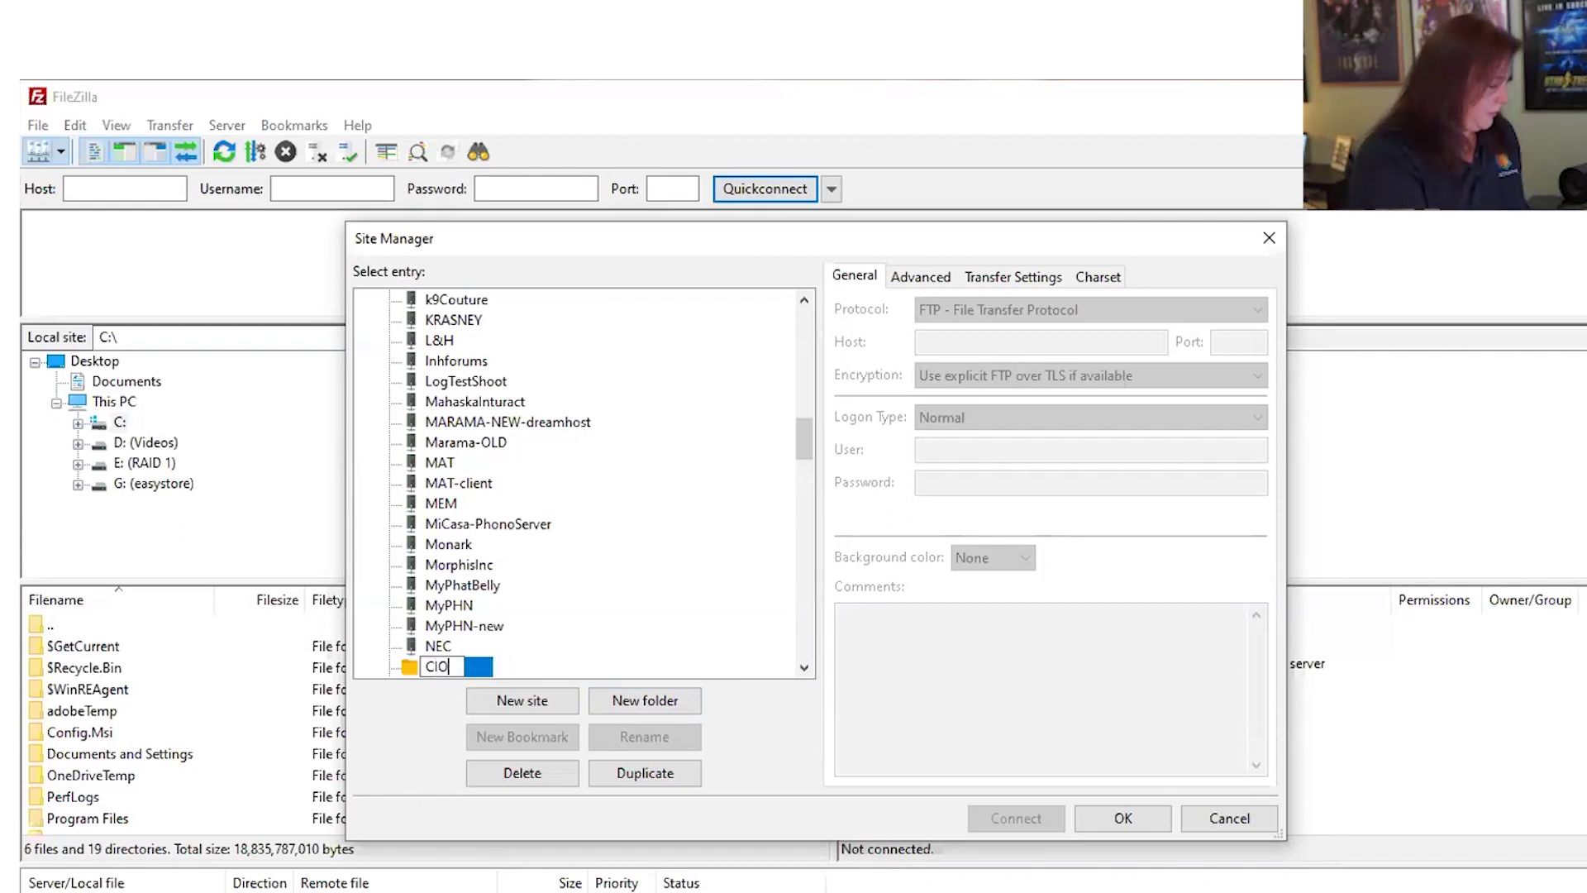
{"action": "key", "text": "Return"}
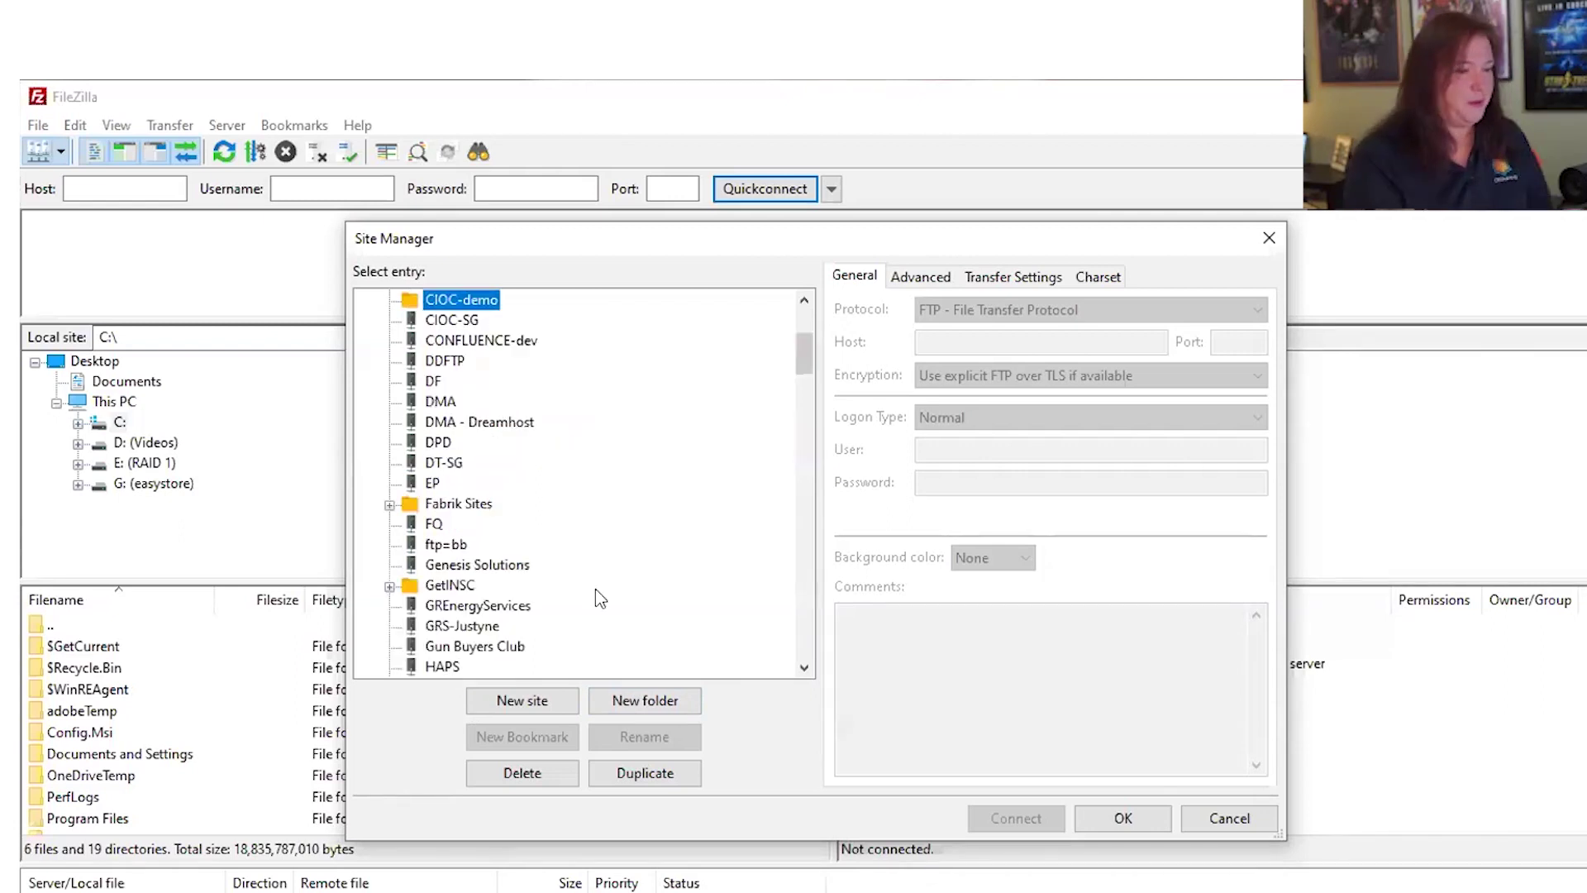
Move the CIOC, CIOC - temp and CIOC-SG sites into the CIOC-demo folder and leave it expanded
{"action": "left_click_drag", "start_coordinate": [805, 355], "coordinate": [806, 314]}
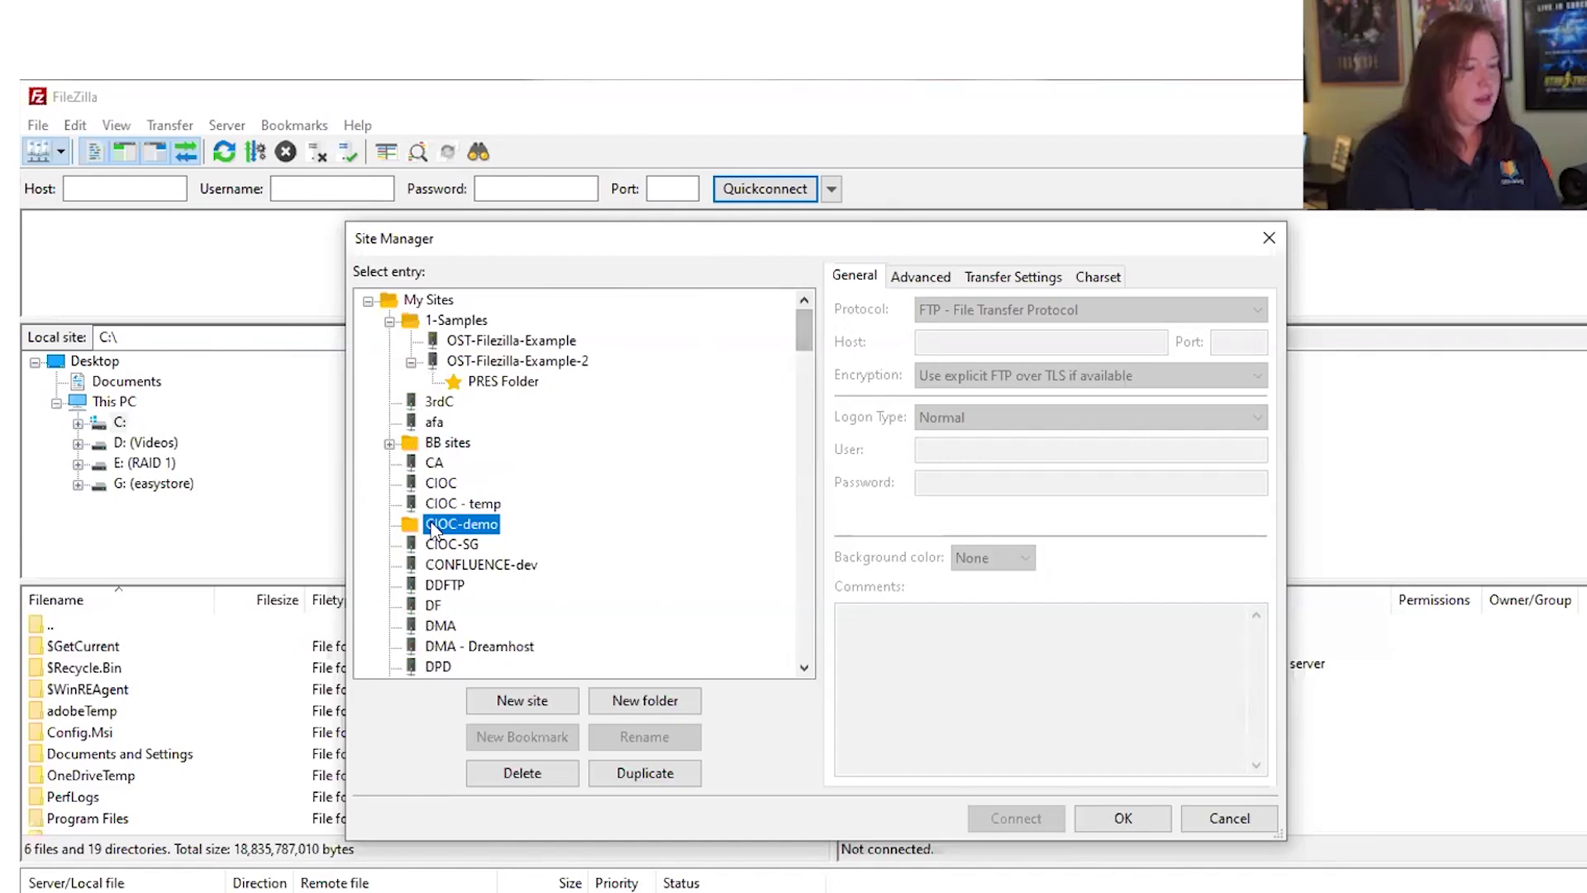
{"action": "left_click", "coordinate": [444, 485]}
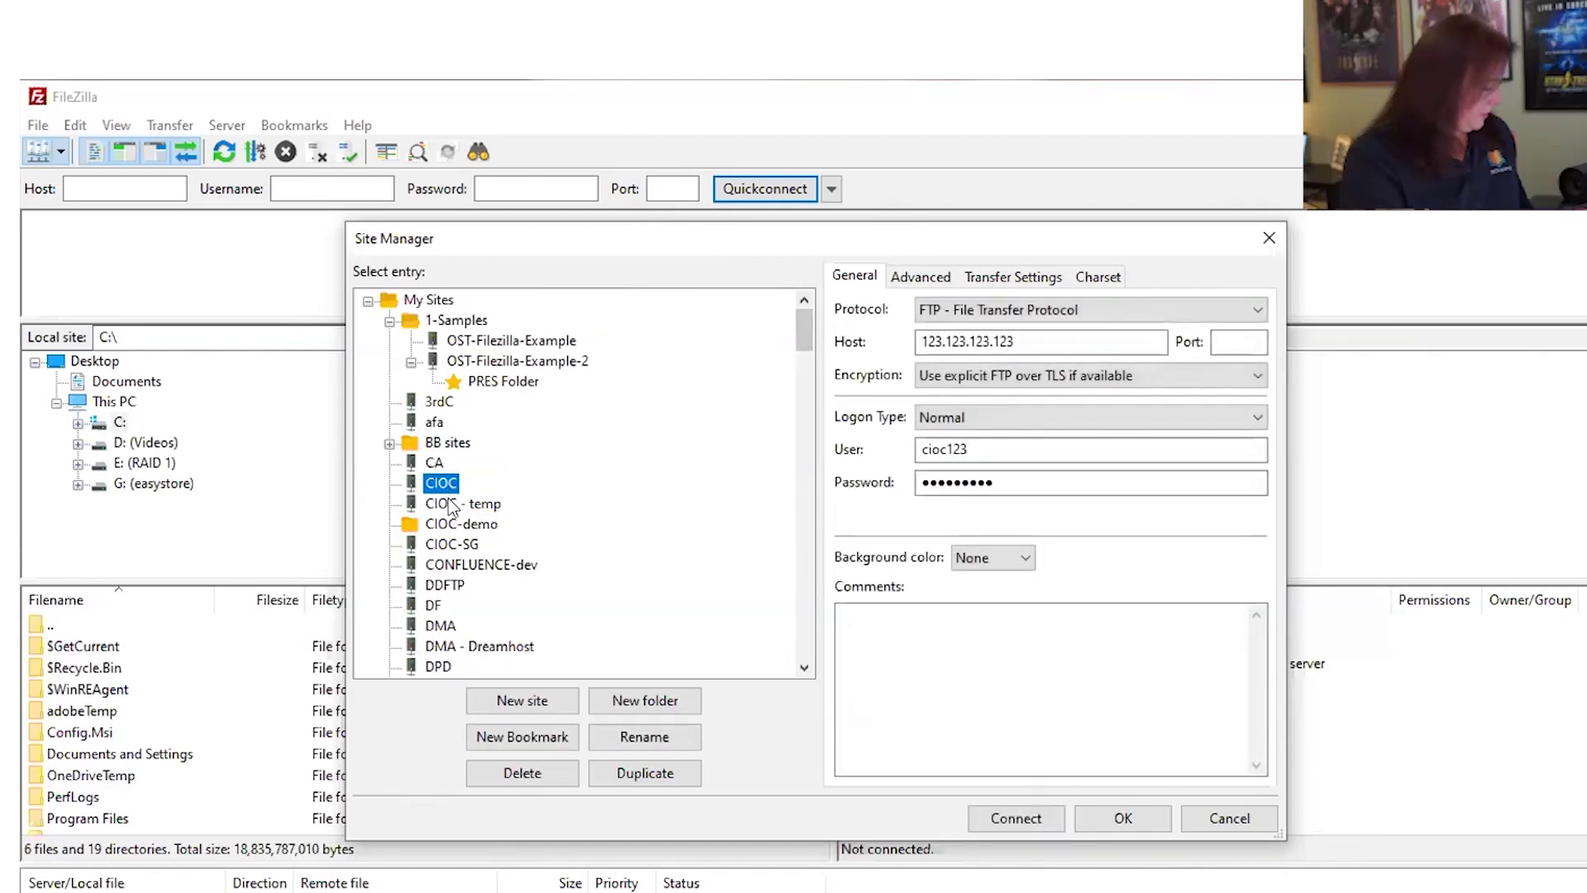
{"action": "left_click", "coordinate": [442, 502], "text": "ctrl"}
{"action": "mouse_move", "coordinate": [442, 500]}
{"action": "left_mouse_down"}
{"action": "mouse_move", "coordinate": [438, 541]}
{"action": "mouse_move", "coordinate": [434, 487]}
{"action": "left_mouse_up"}
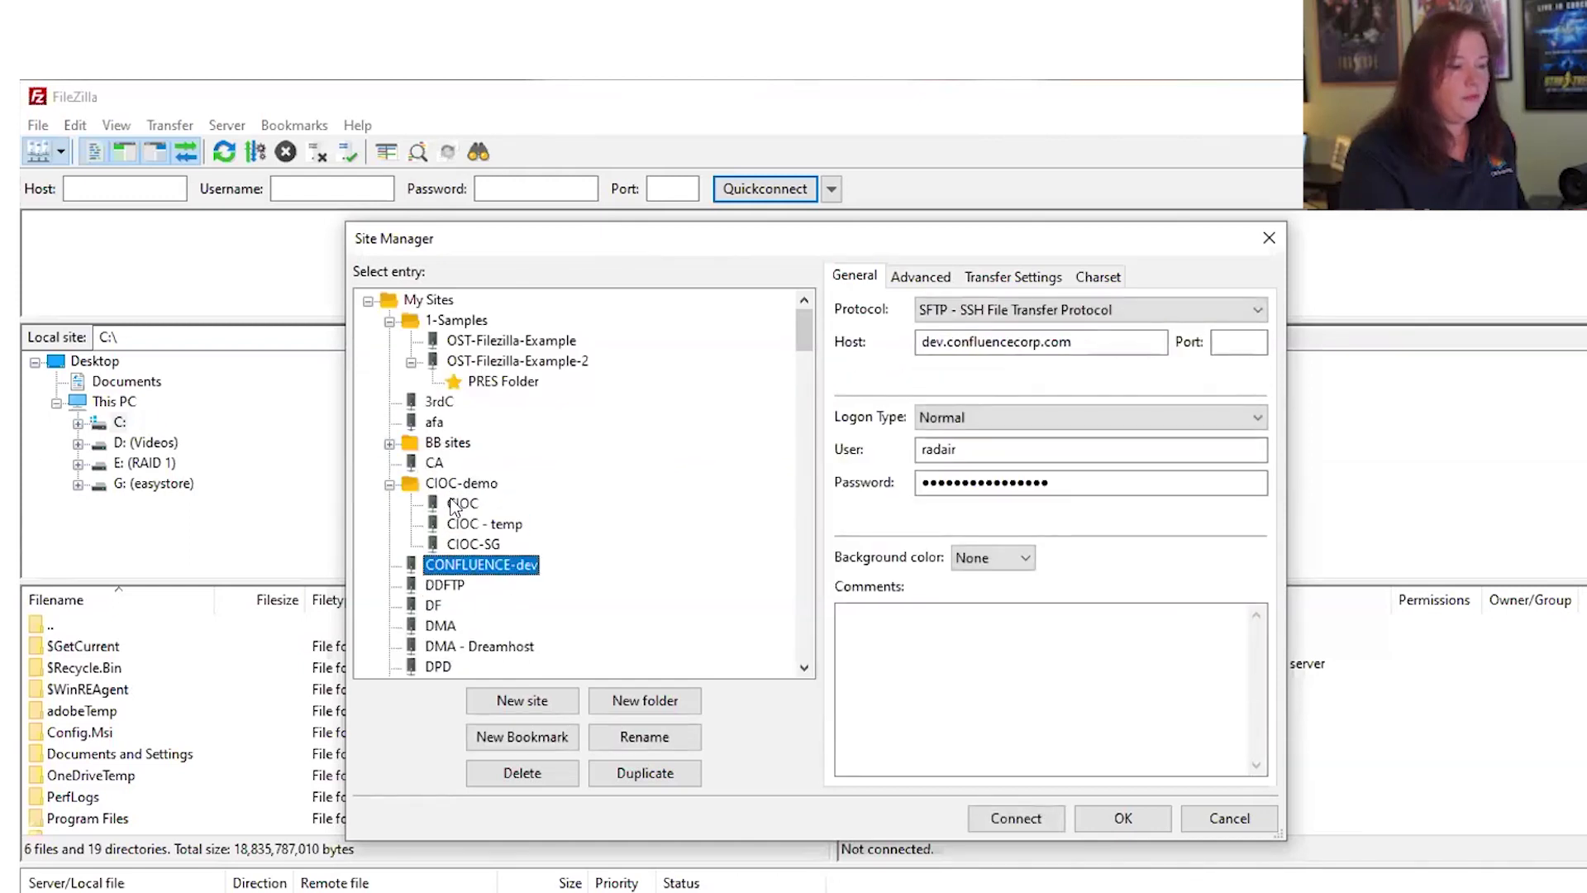
{"action": "left_click", "coordinate": [389, 486]}
{"action": "left_click", "coordinate": [391, 485]}
{"action": "left_click", "coordinate": [390, 485]}
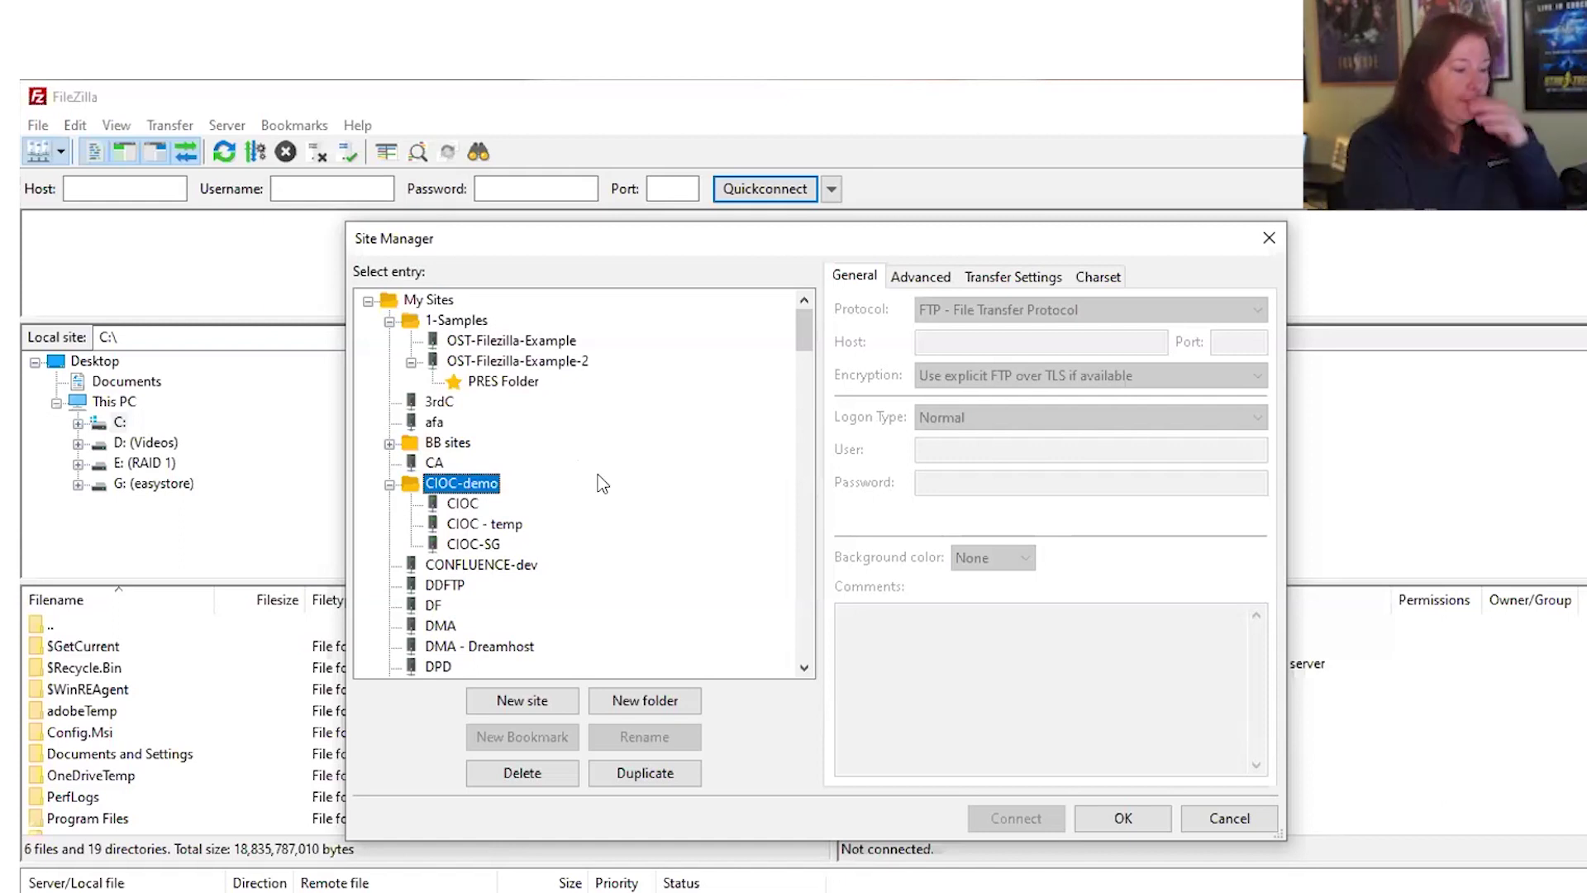
Compare the general settings of the OST-Filezilla-Example and OST-Filezilla-Example-2 sites, including their background colors
{"action": "left_click", "coordinate": [517, 342]}
{"action": "left_click", "coordinate": [515, 362]}
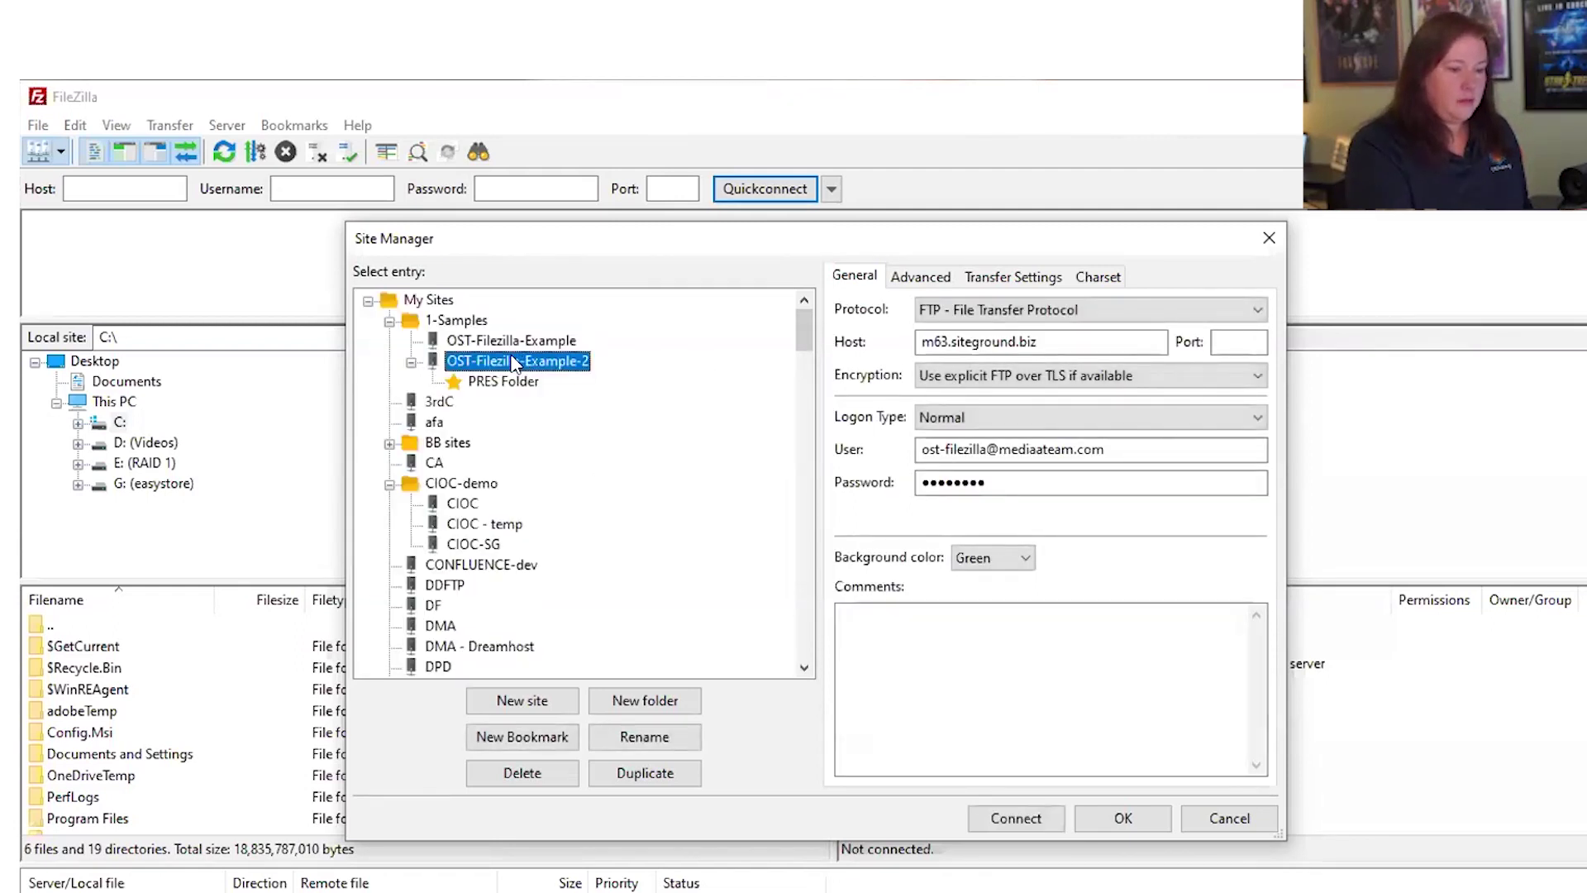
{"action": "left_click", "coordinate": [519, 341]}
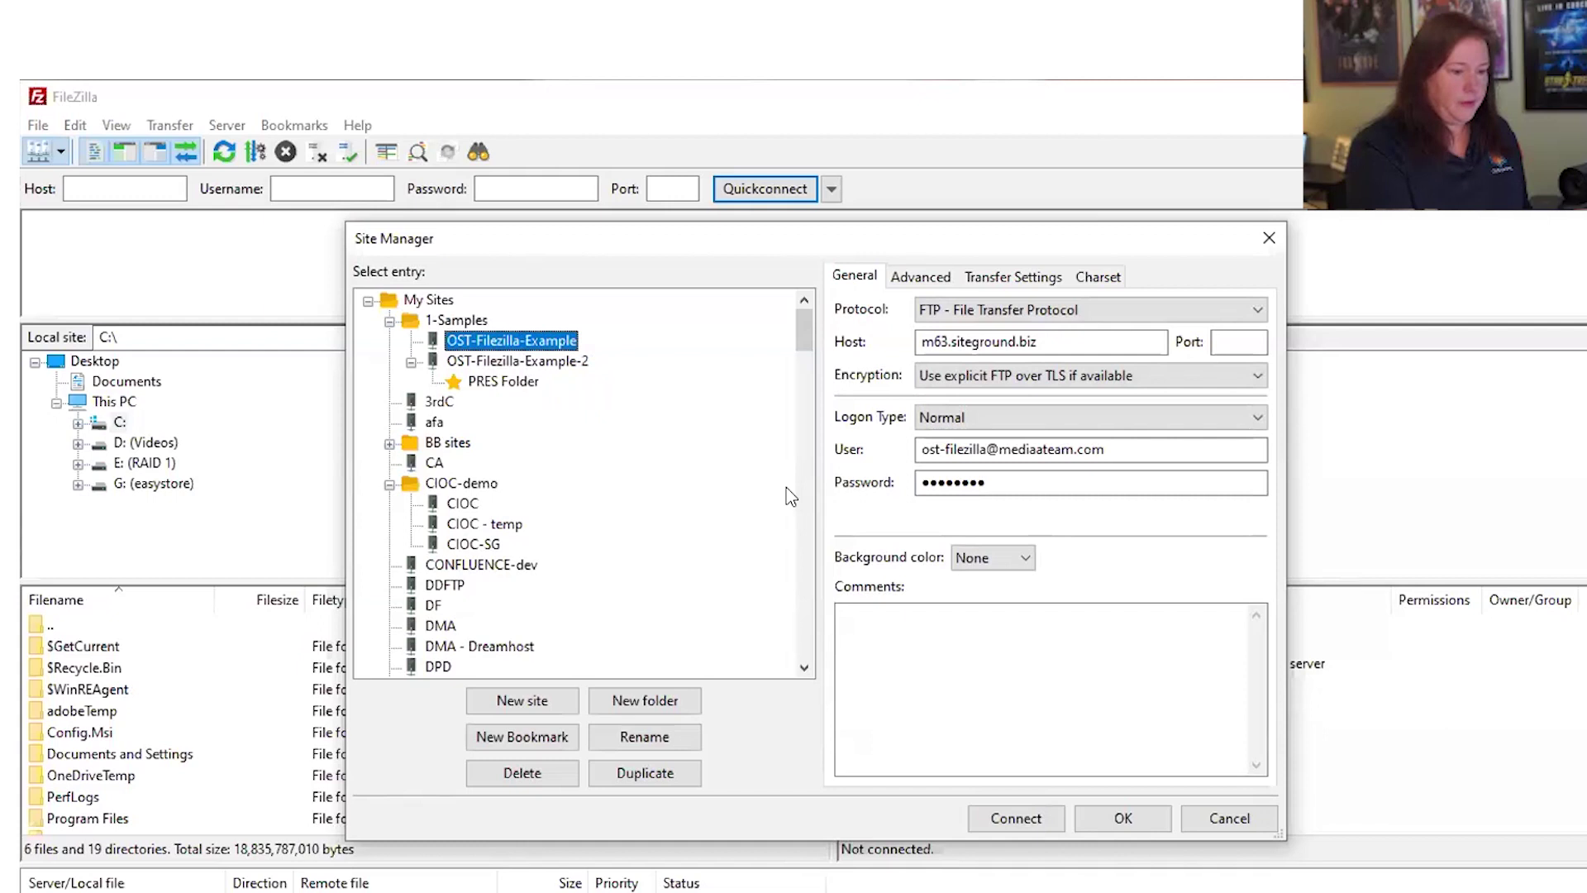
{"action": "left_click", "coordinate": [518, 363]}
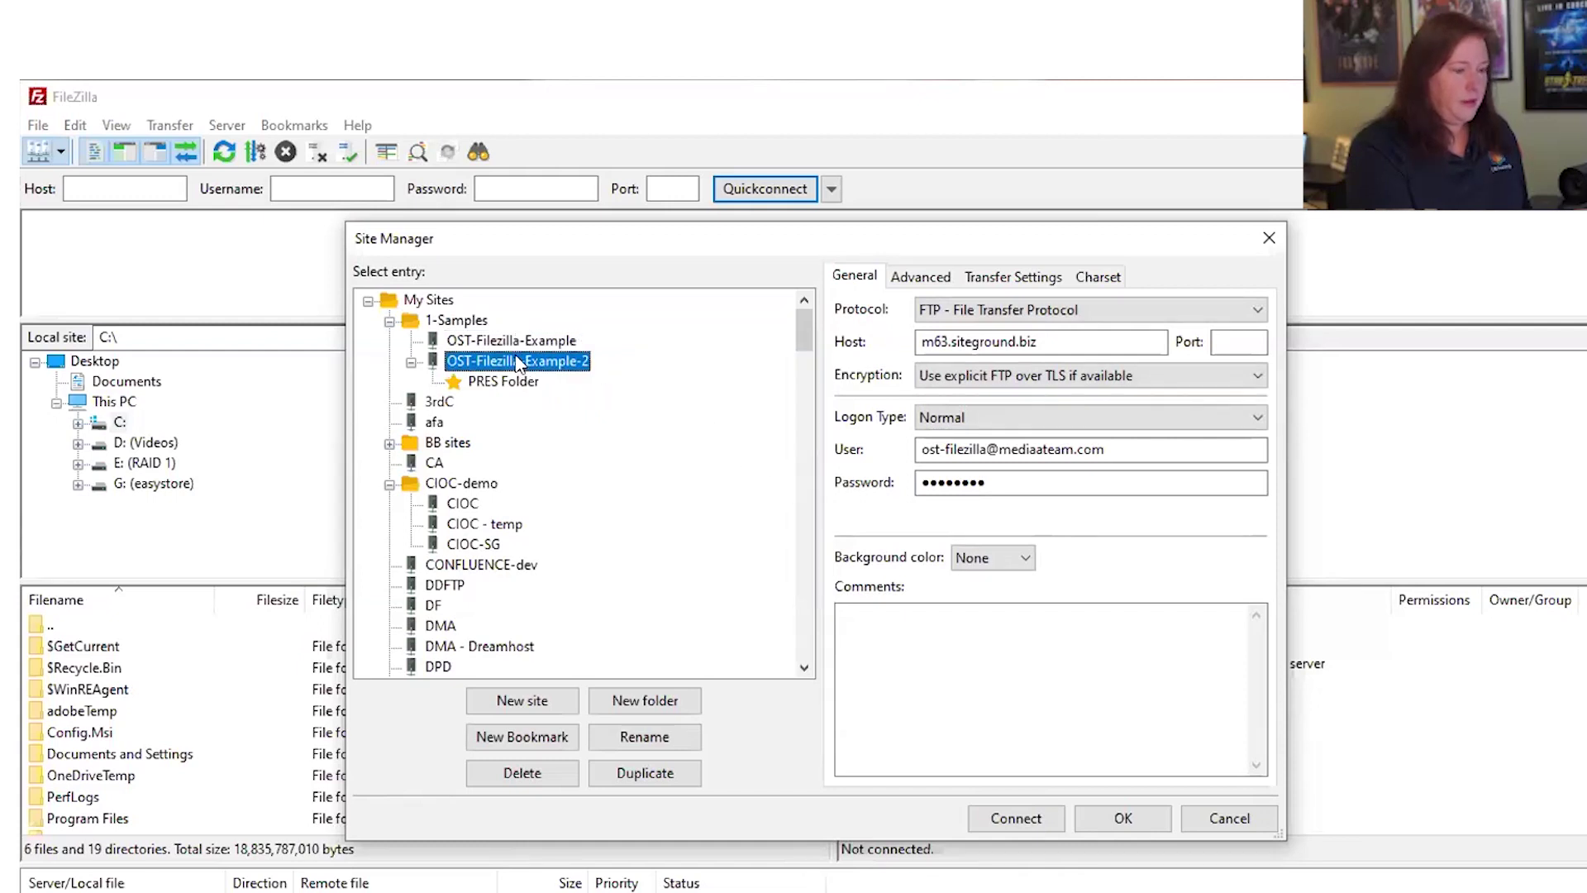
{"action": "left_click", "coordinate": [529, 341]}
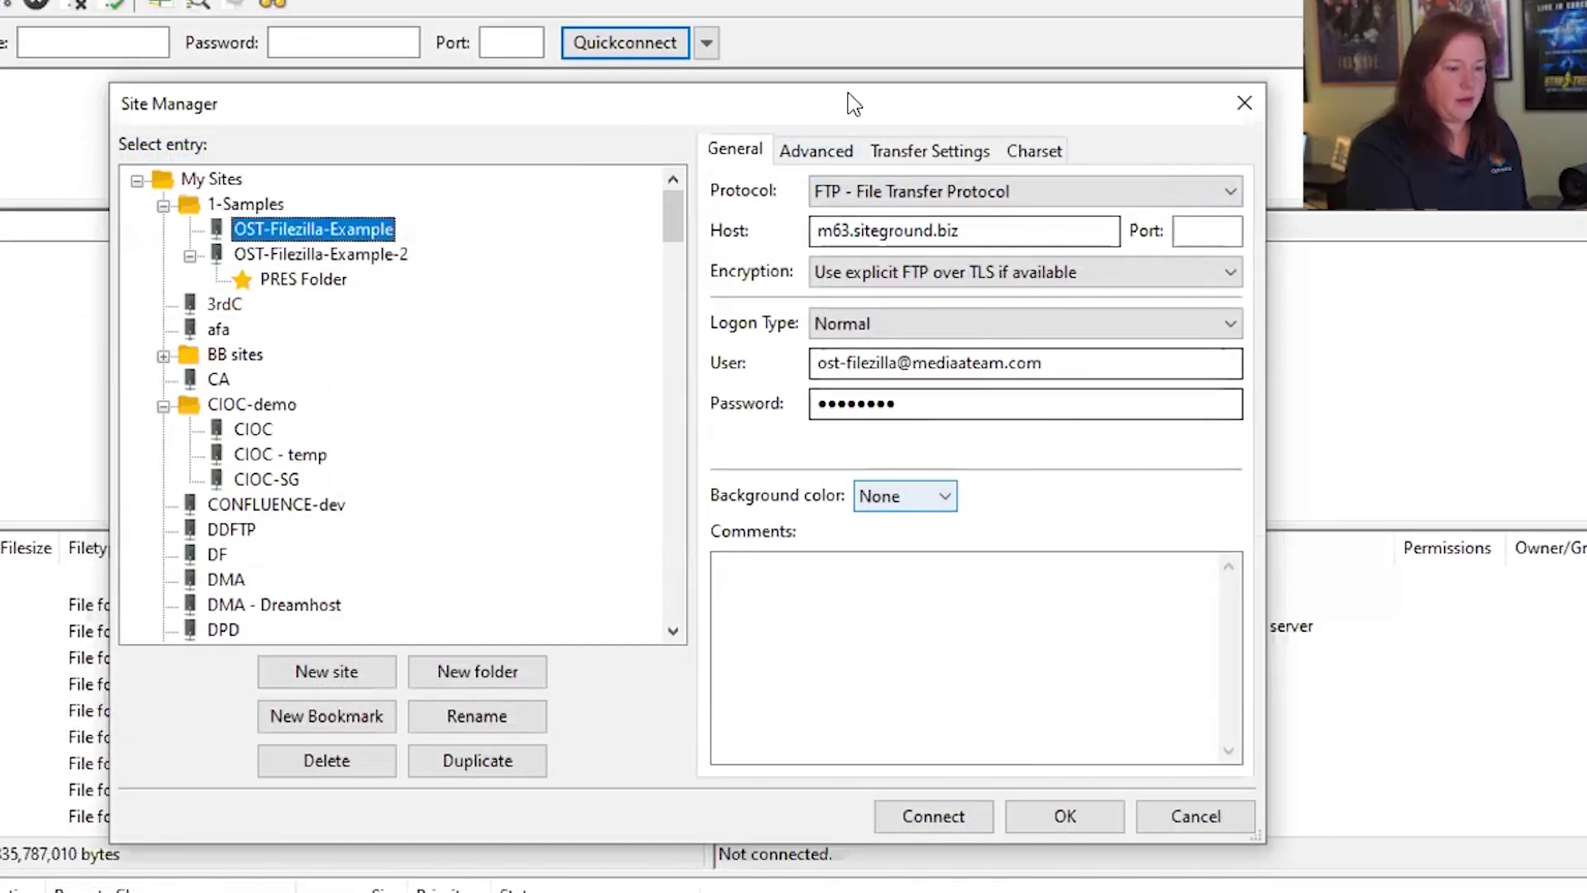
Review the default local and remote directories in the advanced settings of the OST-Filezilla-Example site
{"action": "left_click", "coordinate": [814, 152]}
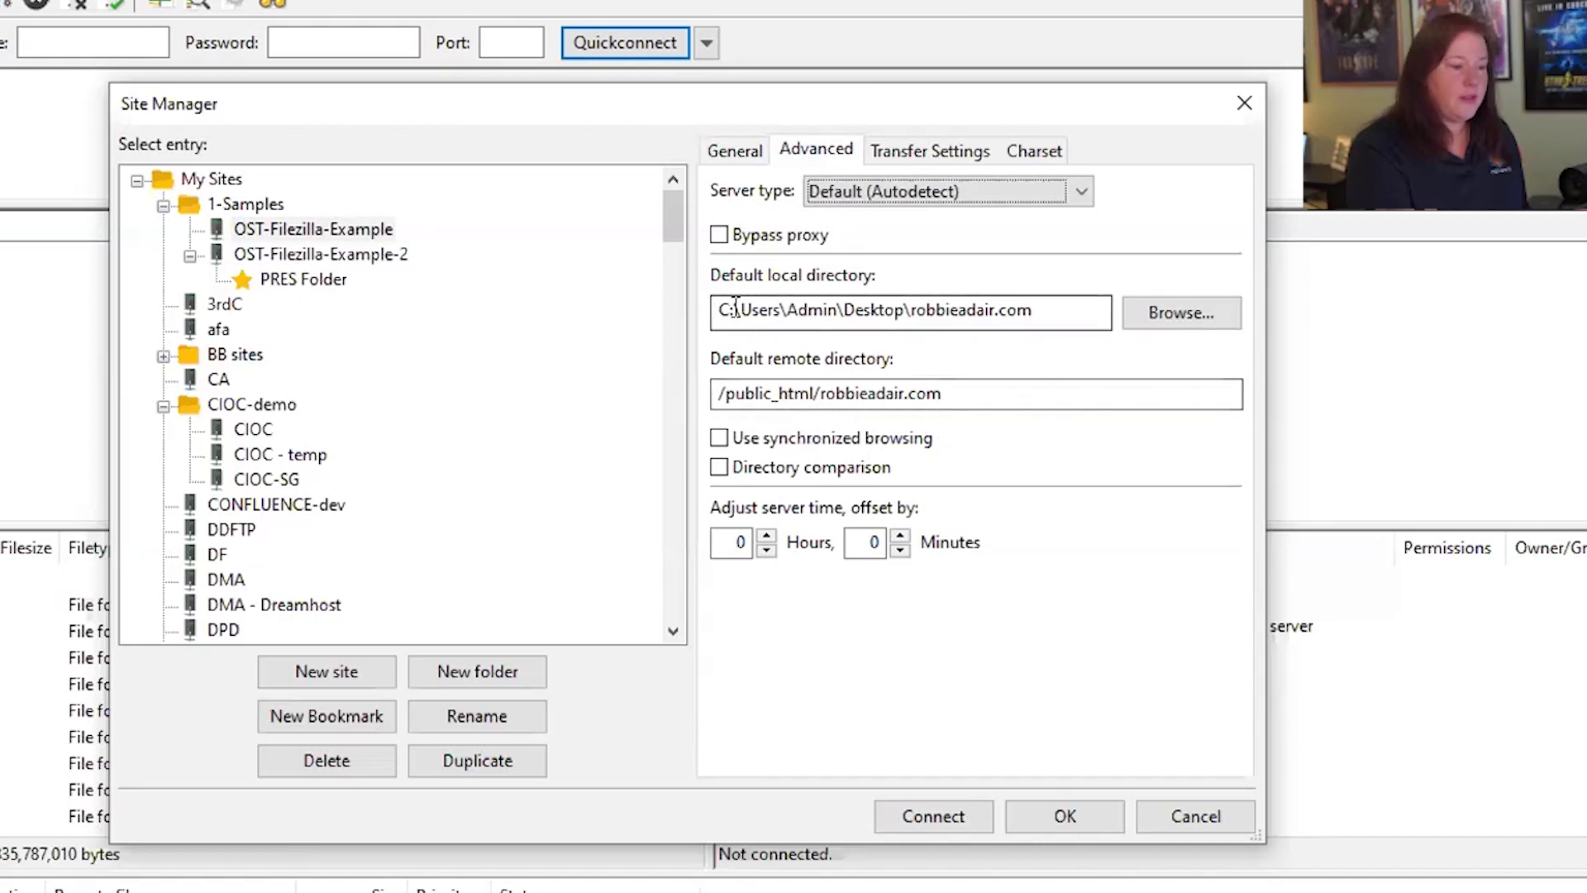
{"action": "left_click", "coordinate": [1050, 315]}
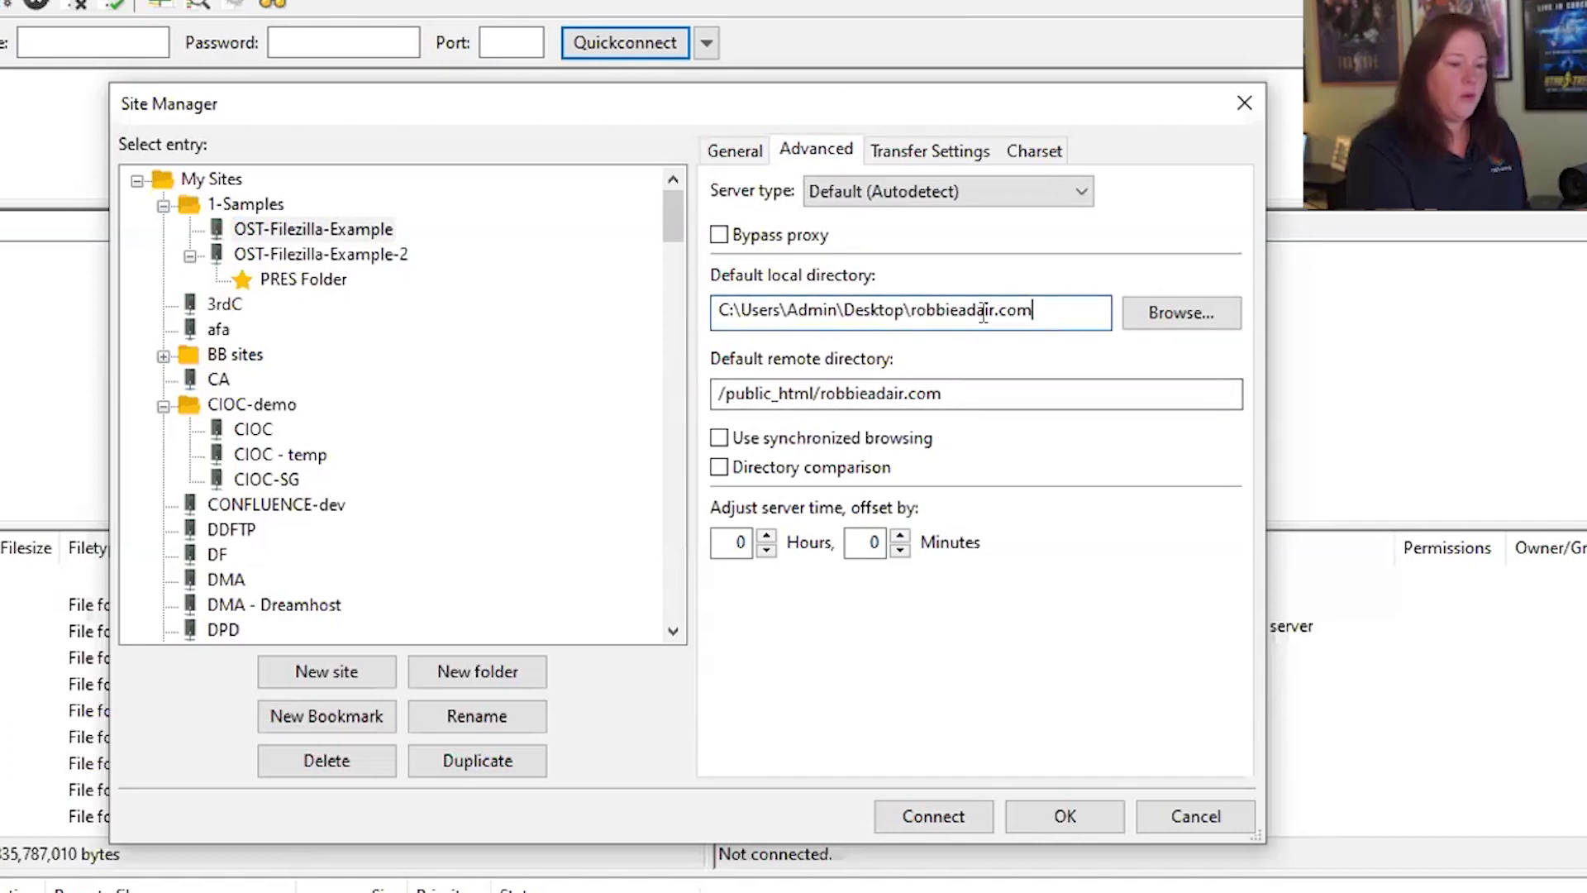
{"action": "left_click_drag", "start_coordinate": [1037, 311], "coordinate": [917, 293]}
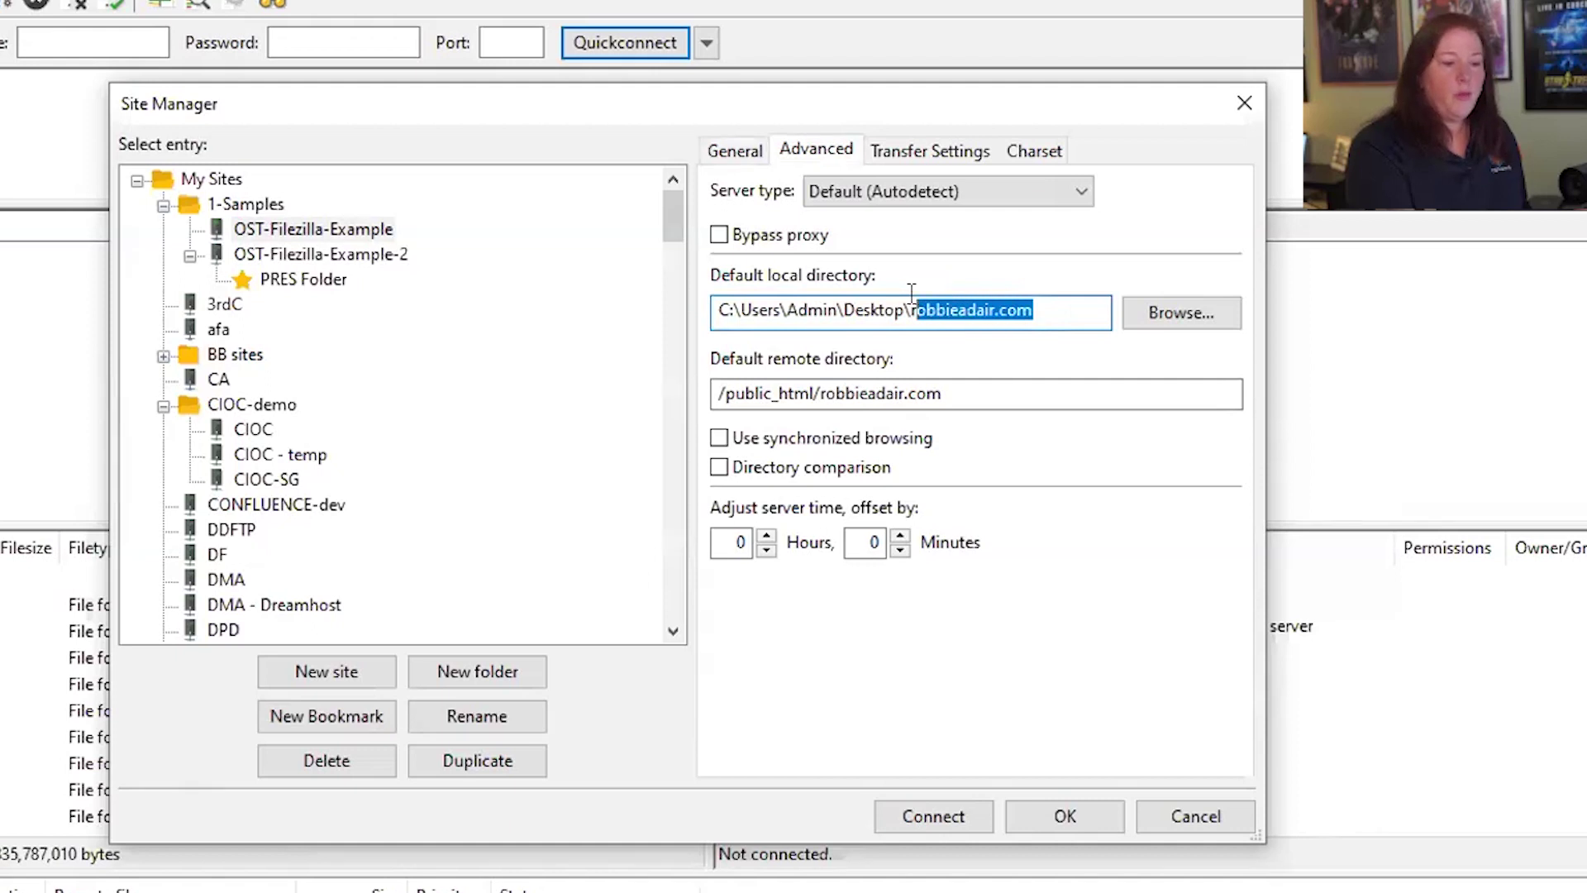
{"action": "left_click", "coordinate": [1037, 318]}
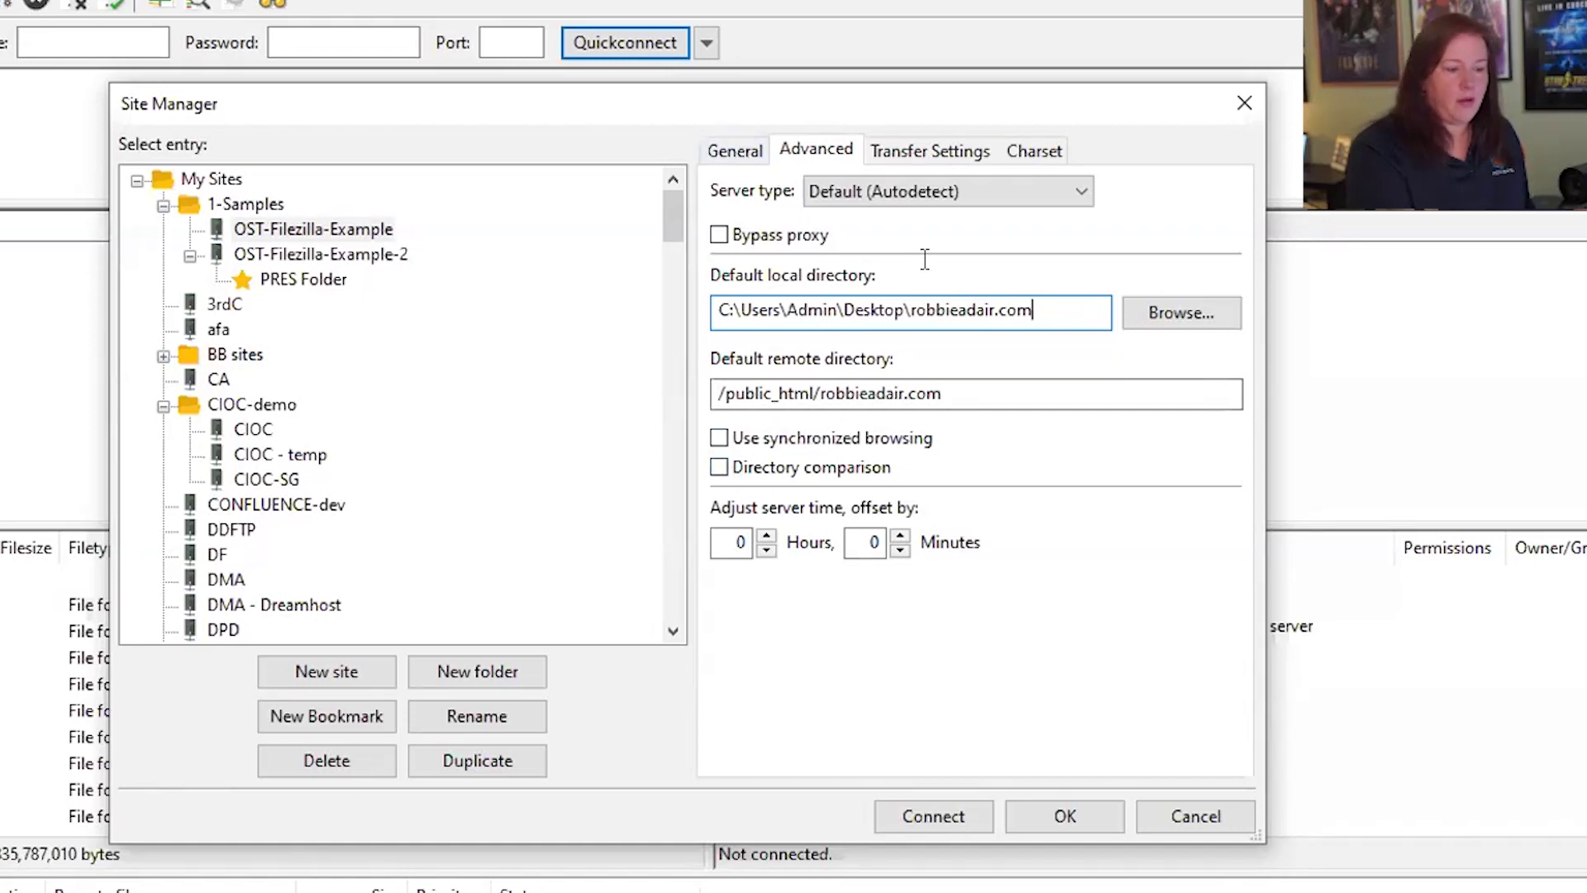
Connect to the OST-Filezilla-Example site and check the local and remote folders it opens
{"action": "left_click", "coordinate": [966, 821]}
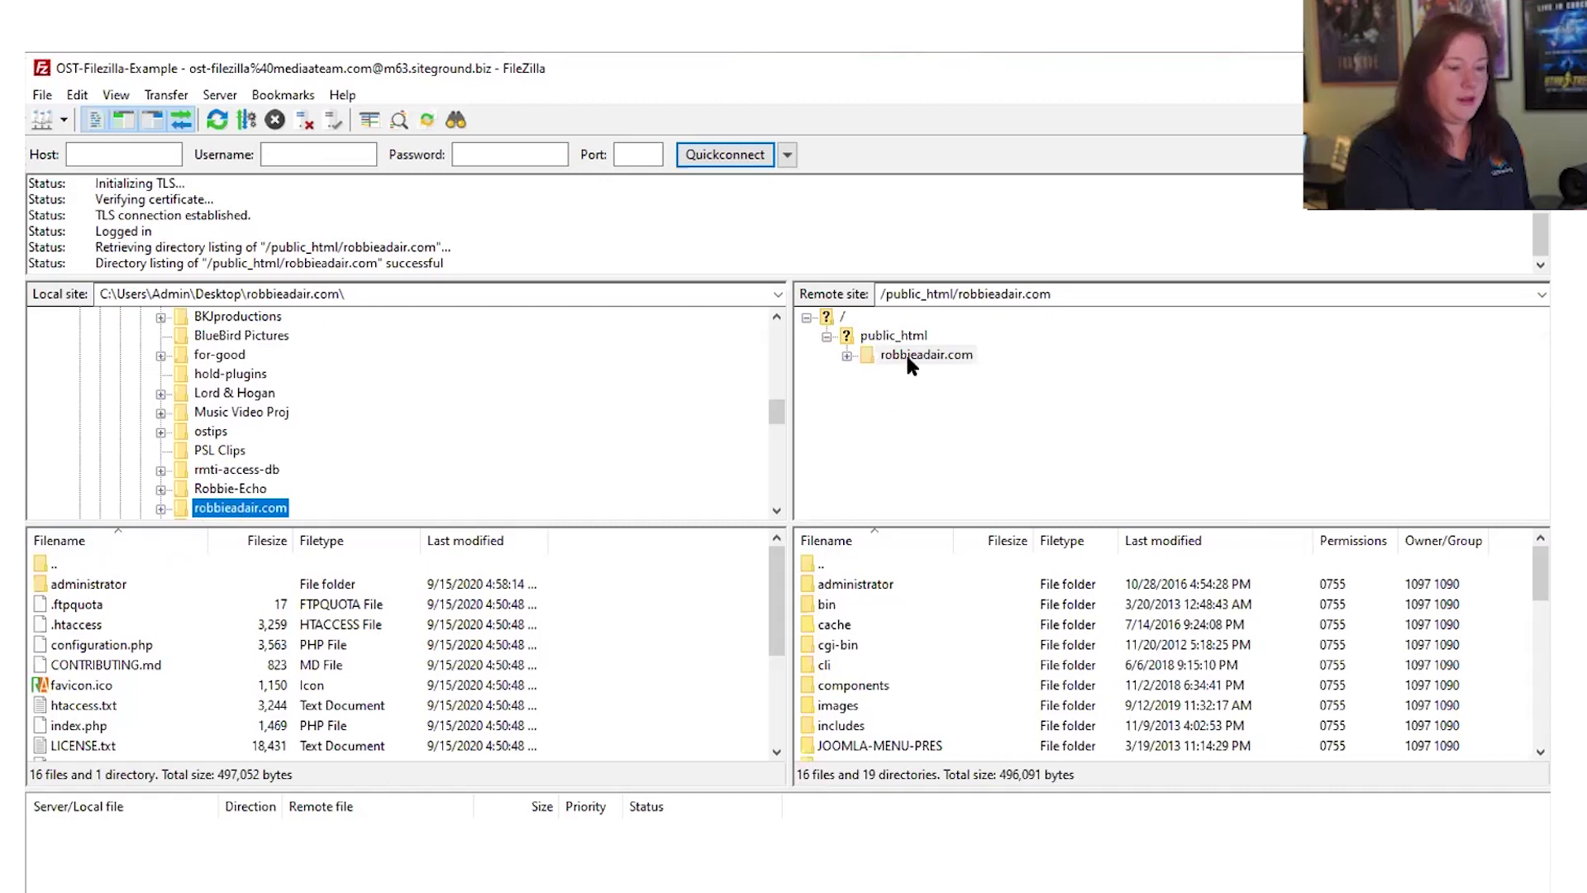
{"action": "scroll", "coordinate": [943, 713], "scroll_direction": "down", "scroll_amount": 3}
{"action": "scroll", "coordinate": [943, 713], "scroll_direction": "up", "scroll_amount": 3}
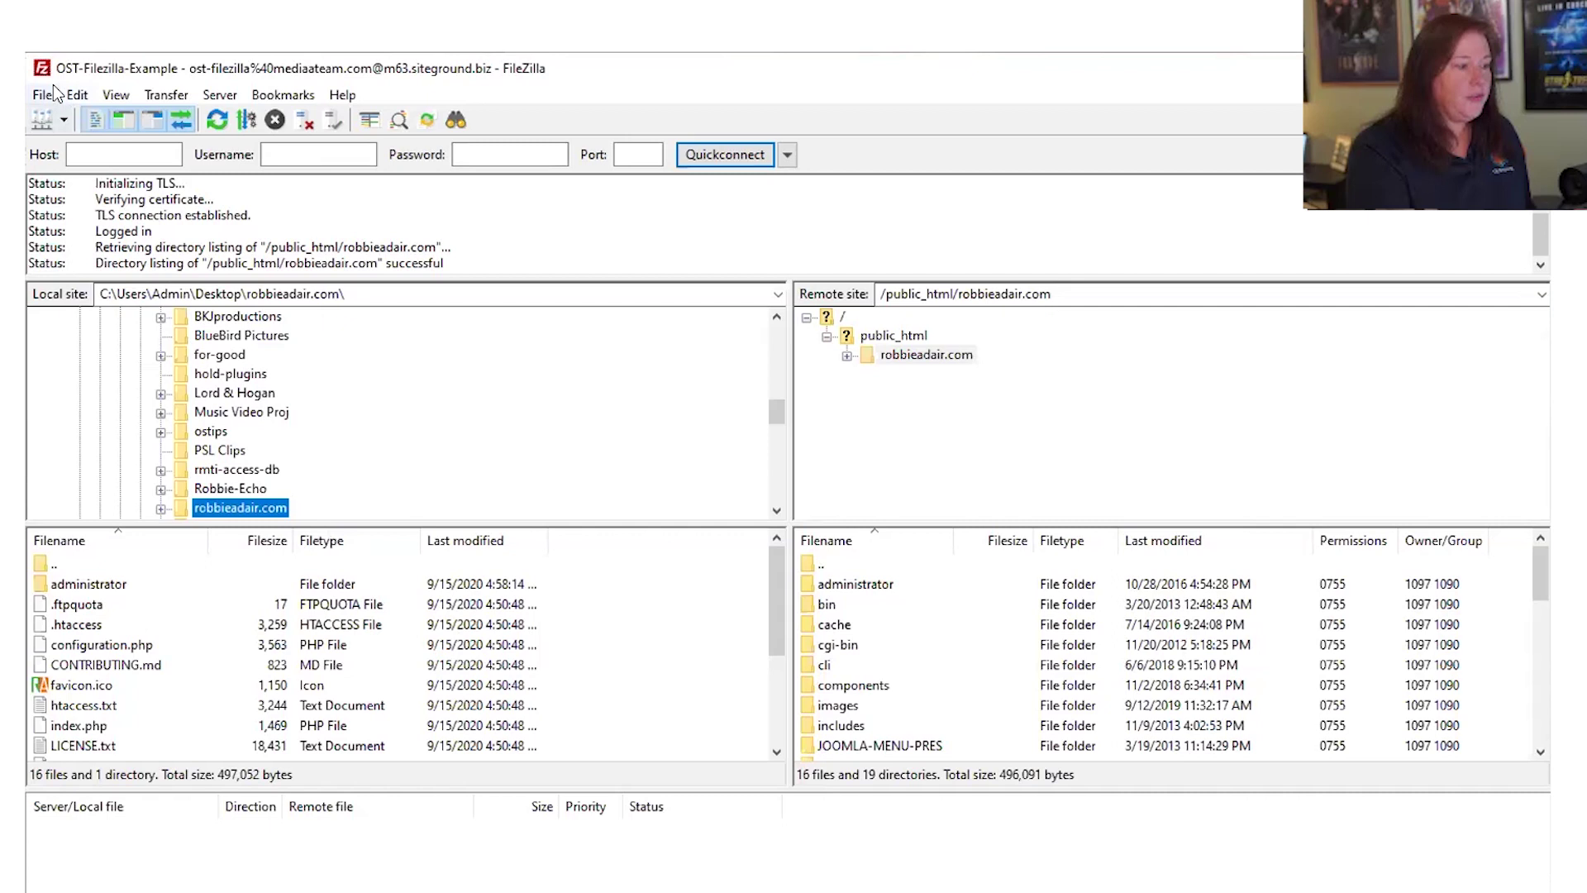
Disconnect from the current server and connect to OST-Filezilla-Example-2 after checking its advanced settings
{"action": "left_click", "coordinate": [306, 122]}
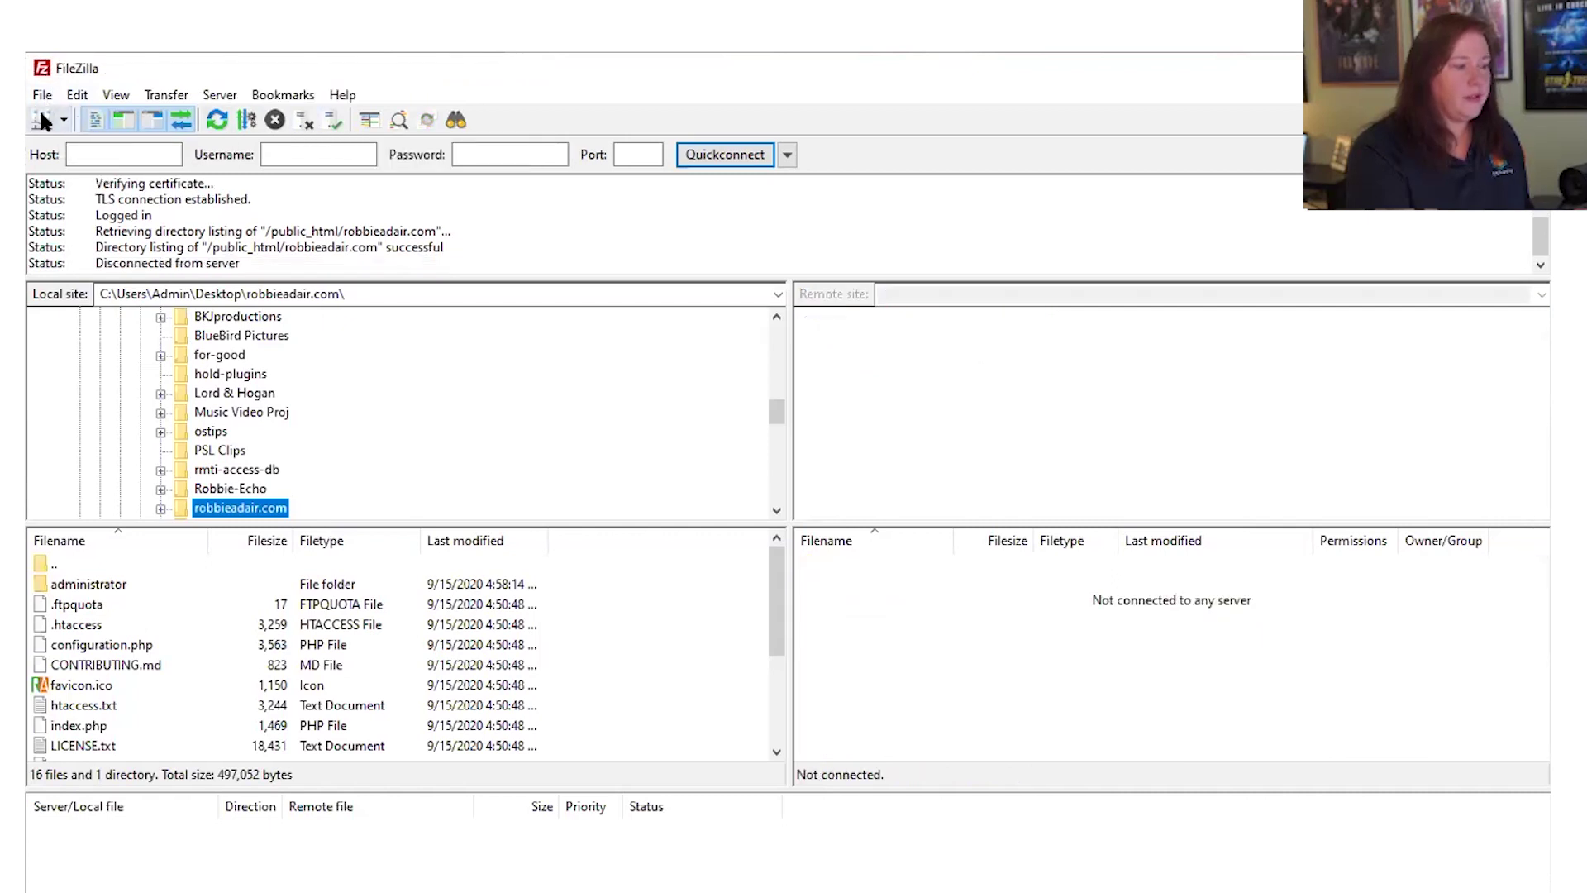
{"action": "left_click", "coordinate": [42, 122]}
{"action": "left_click", "coordinate": [559, 390]}
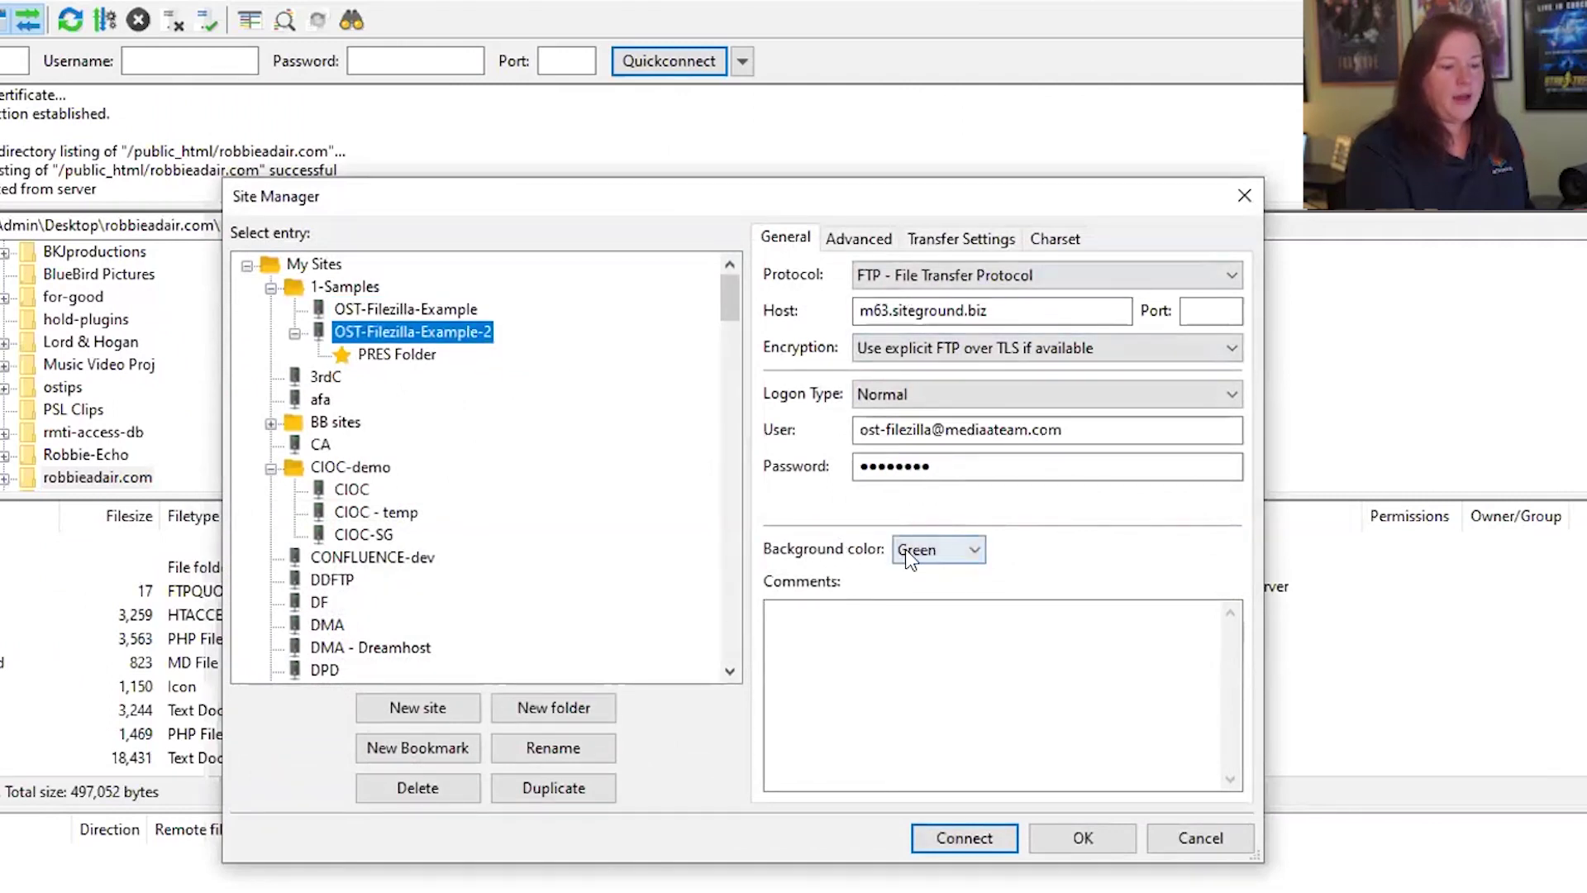
{"action": "left_click", "coordinate": [867, 240]}
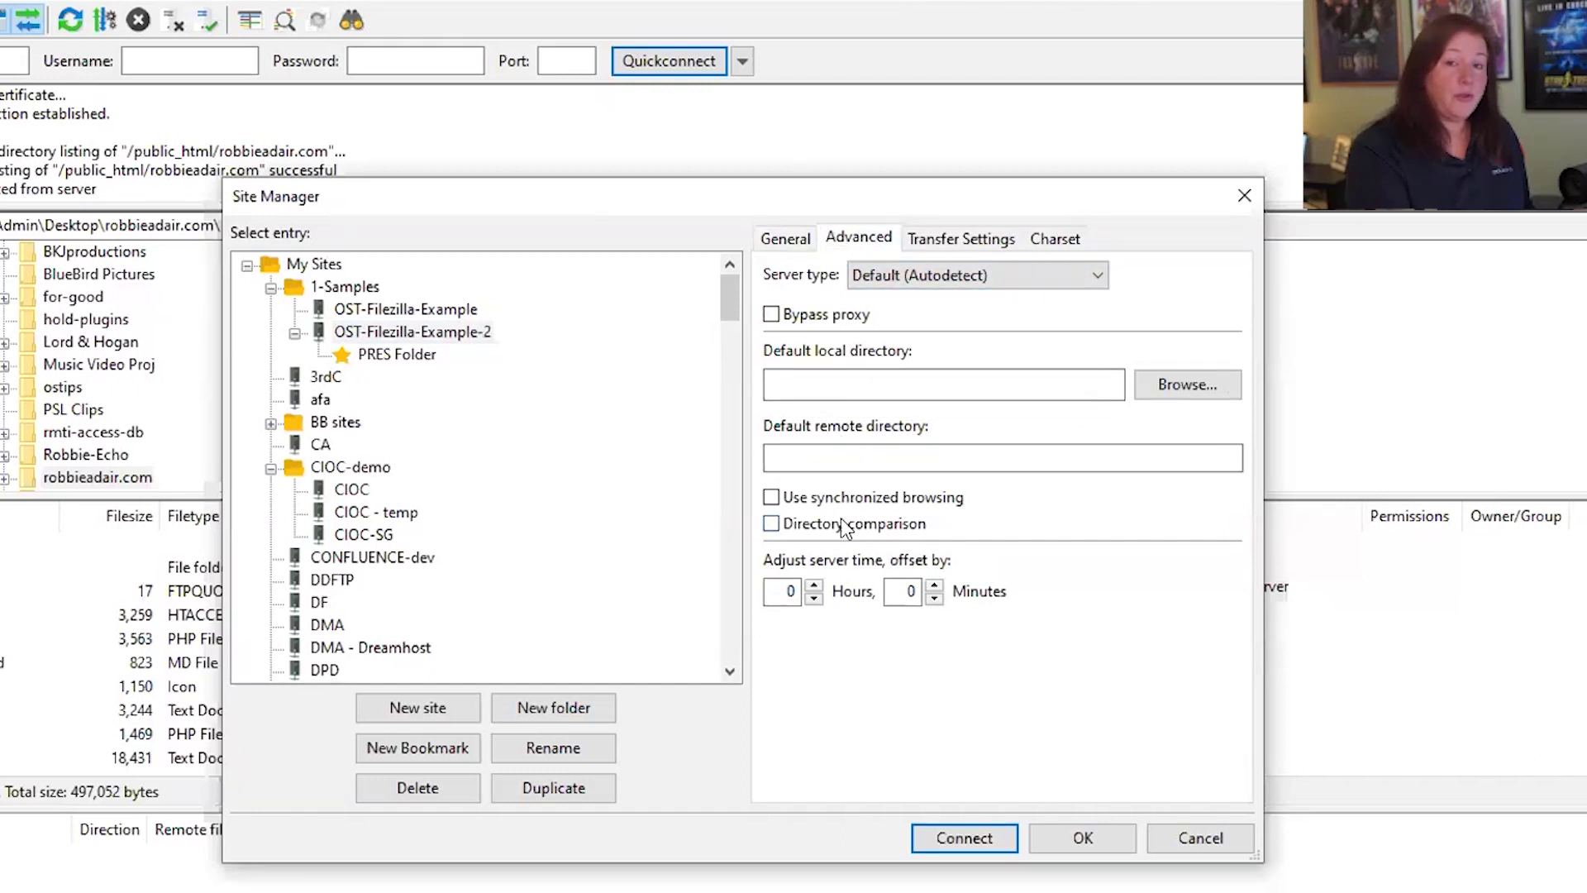
{"action": "left_click", "coordinate": [988, 827]}
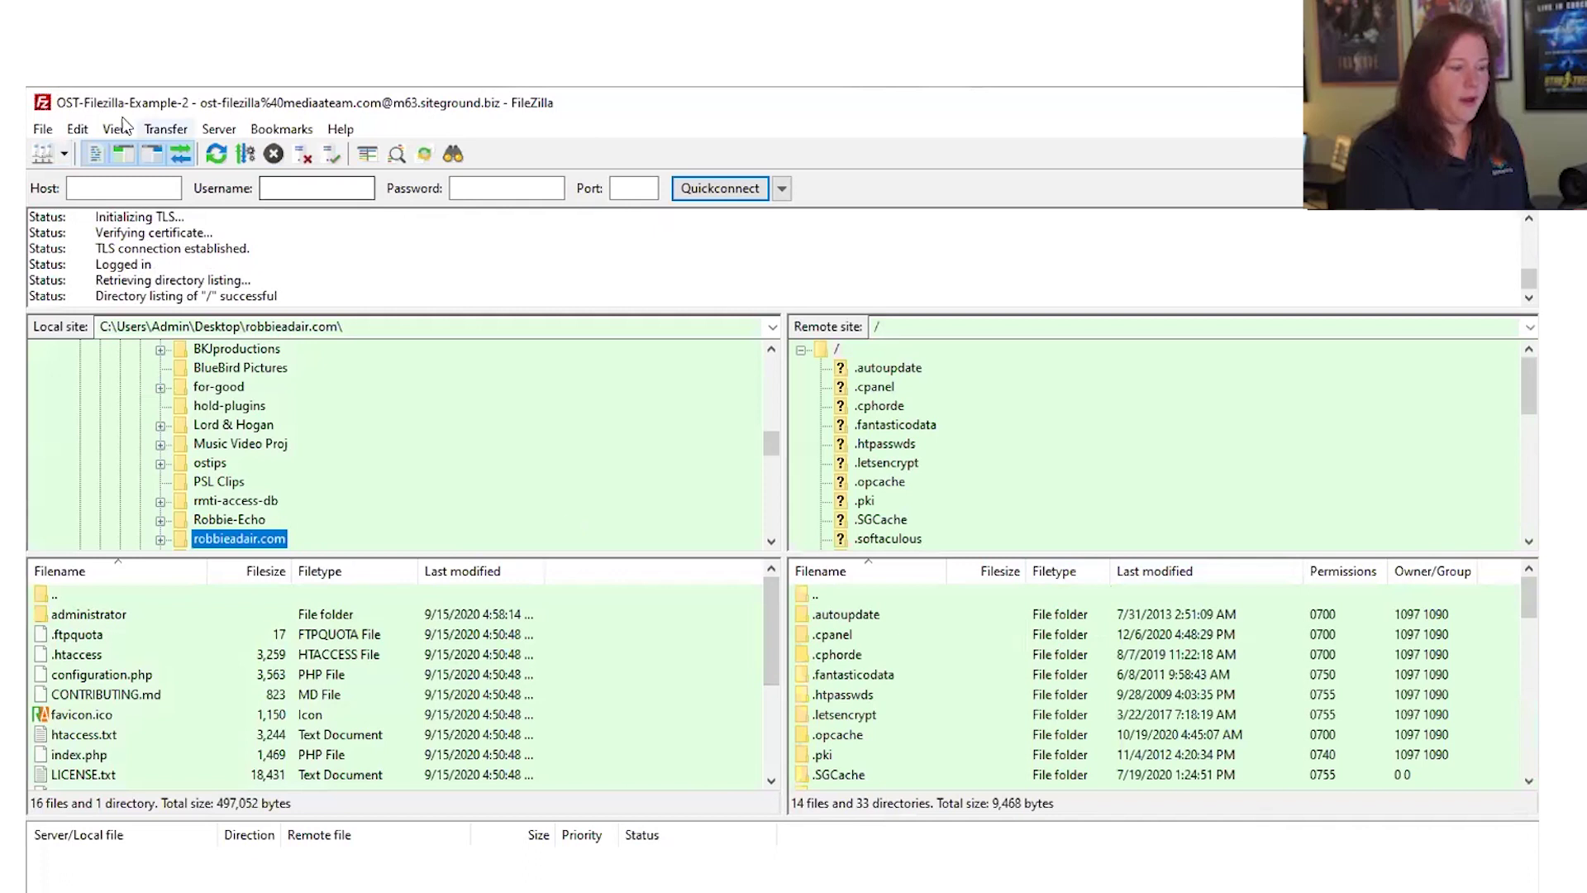
Connect to the OST-Filezilla-Example site in a new tab, keeping the existing OST-Filezilla-Example-2 connection open
{"action": "key", "text": "ctrl+s"}
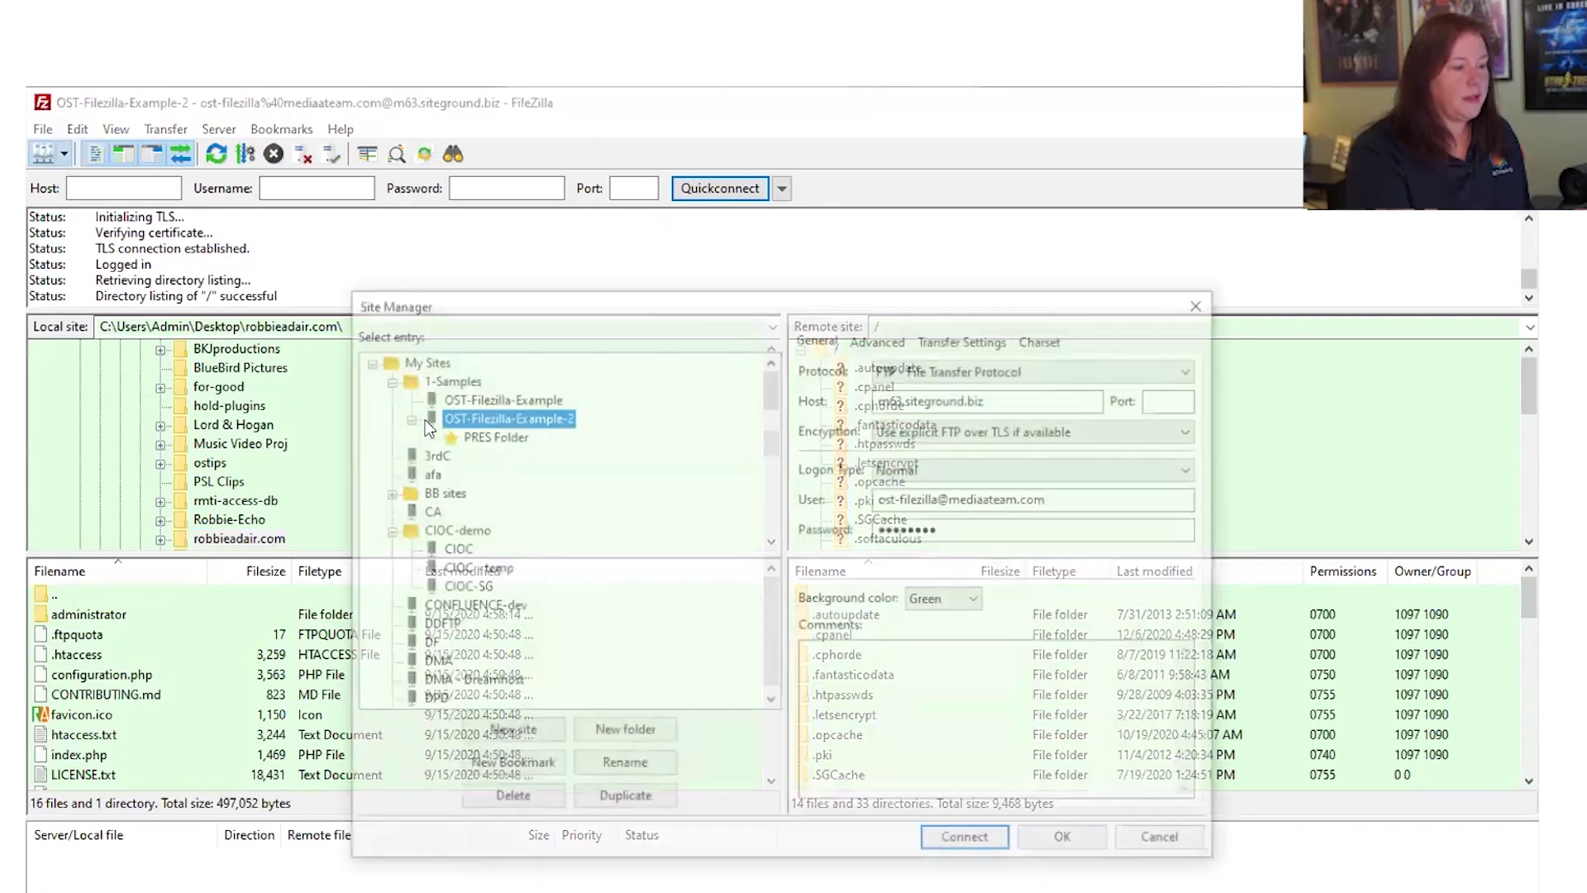
{"action": "left_click", "coordinate": [953, 844]}
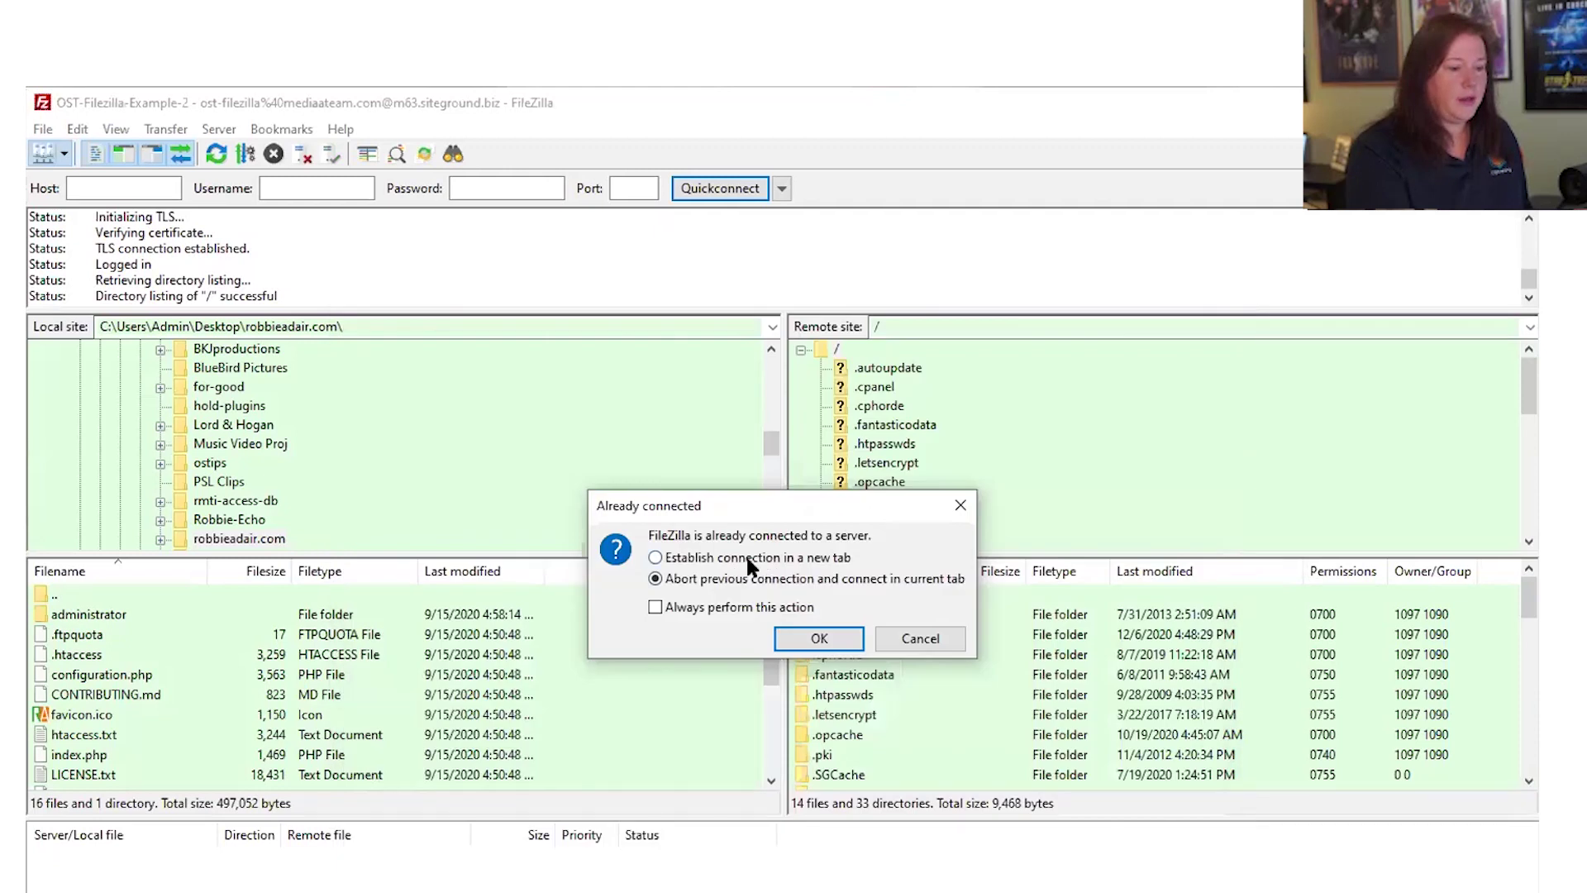
{"action": "left_click", "coordinate": [747, 558]}
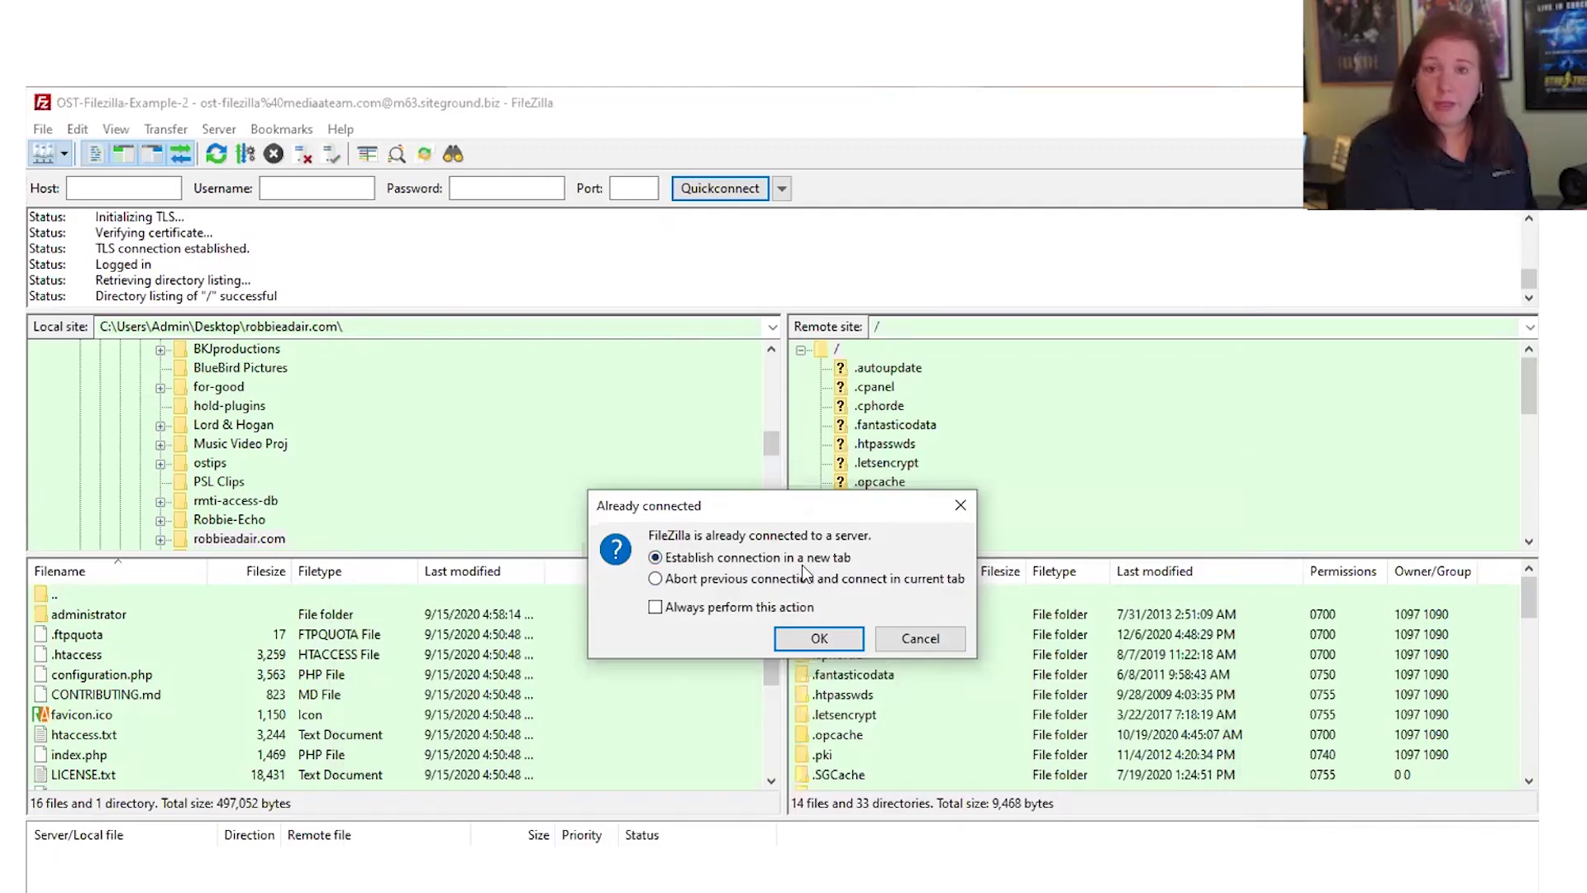
{"action": "left_click", "coordinate": [820, 634]}
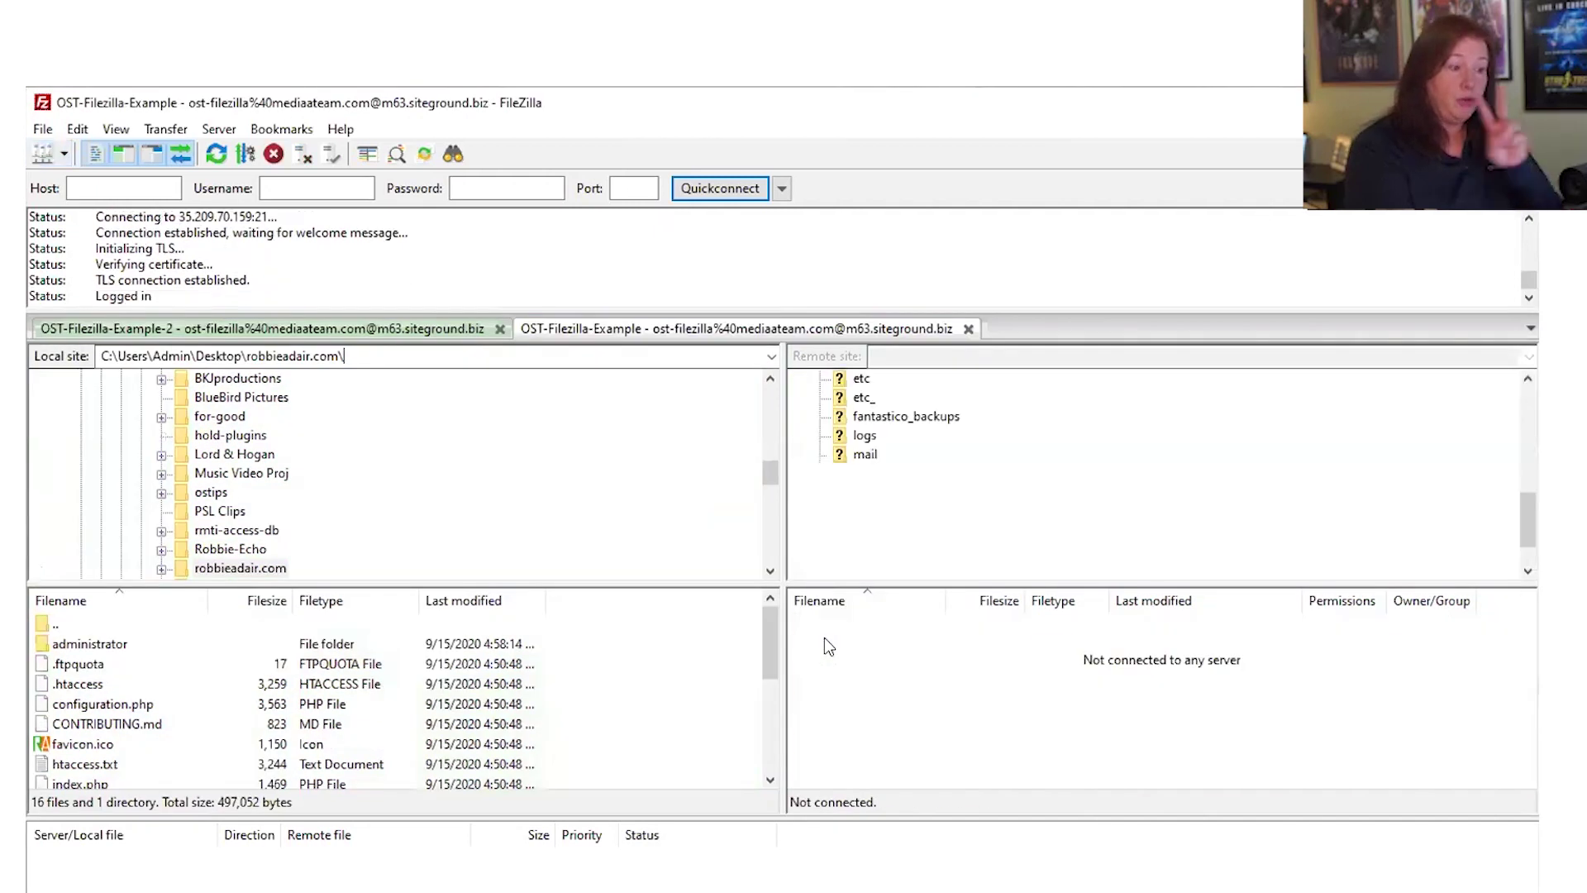
Switch between the two open connections to compare their local and remote directories, ending on OST-Filezilla-Example
{"action": "left_click", "coordinate": [416, 332]}
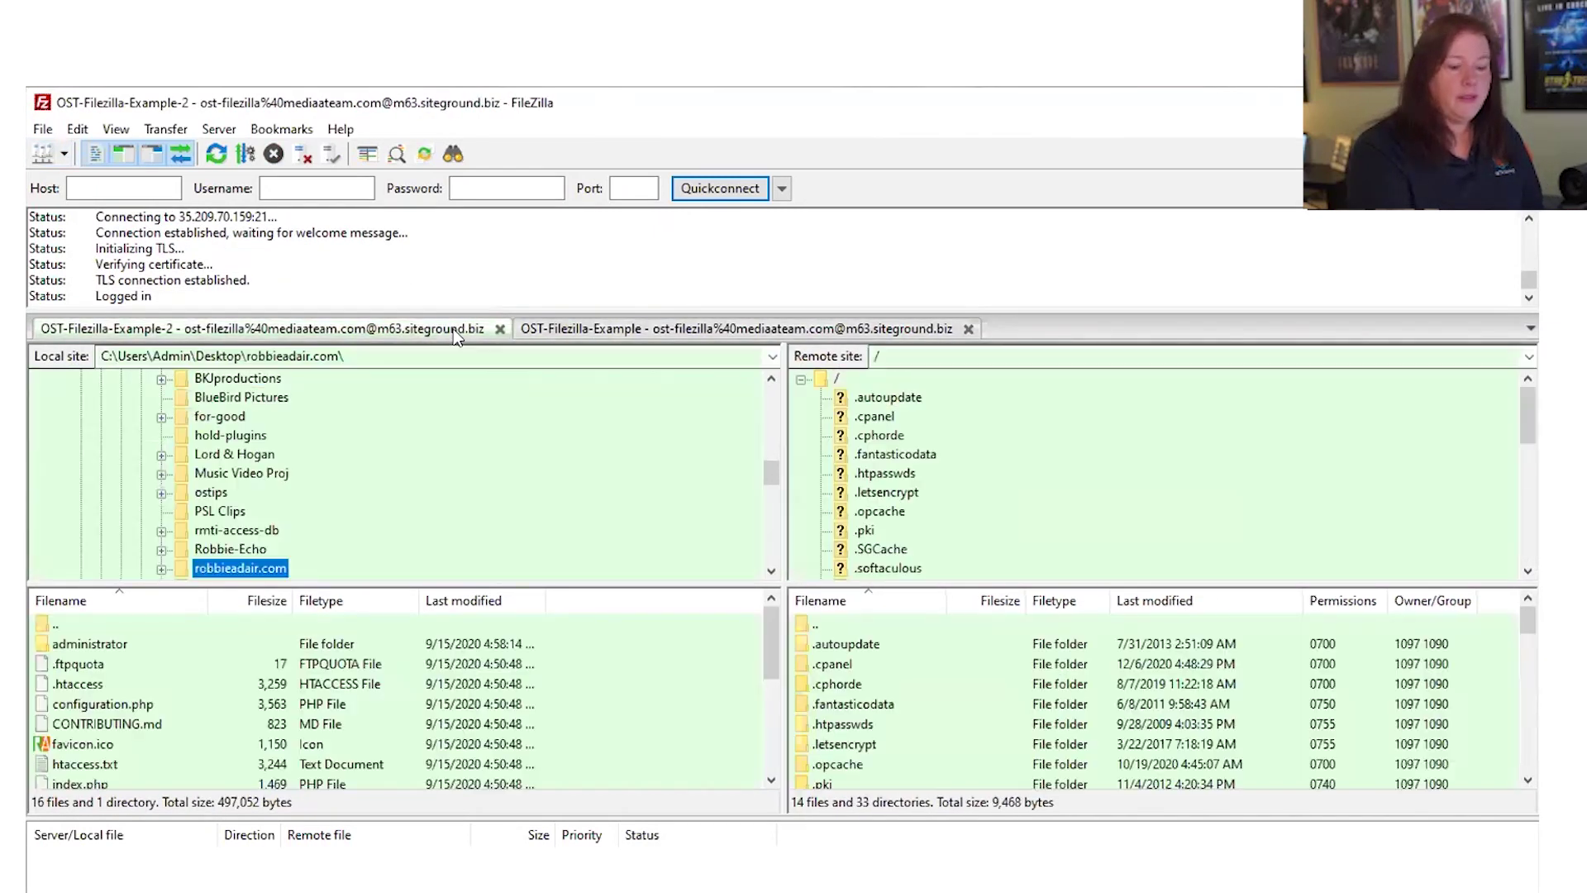
{"action": "left_click", "coordinate": [713, 333]}
{"action": "left_click", "coordinate": [397, 329]}
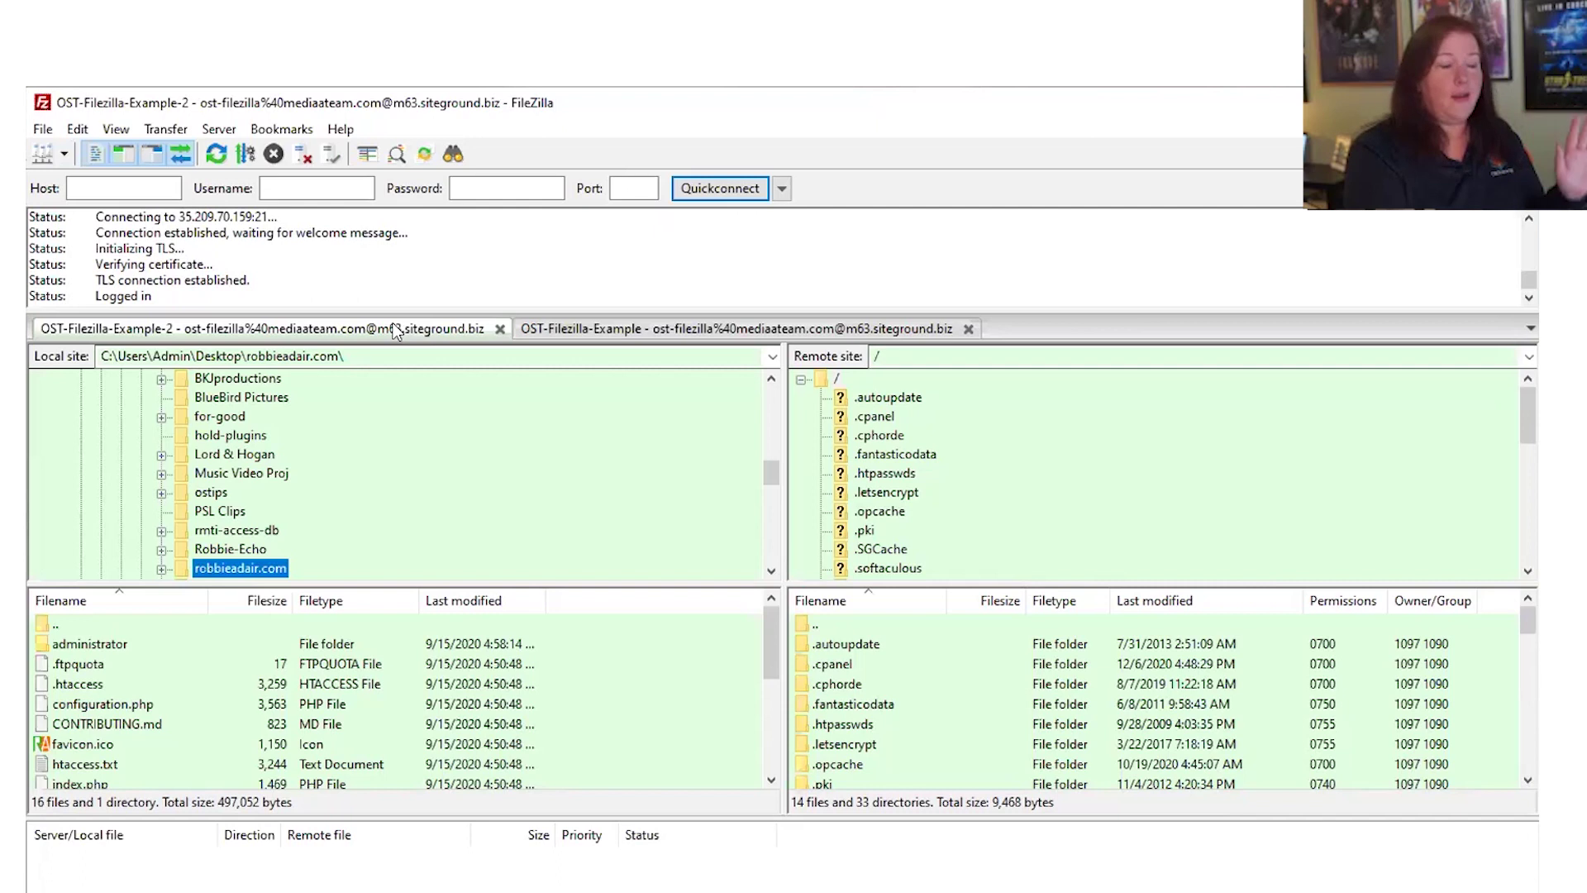
{"action": "left_click", "coordinate": [650, 334]}
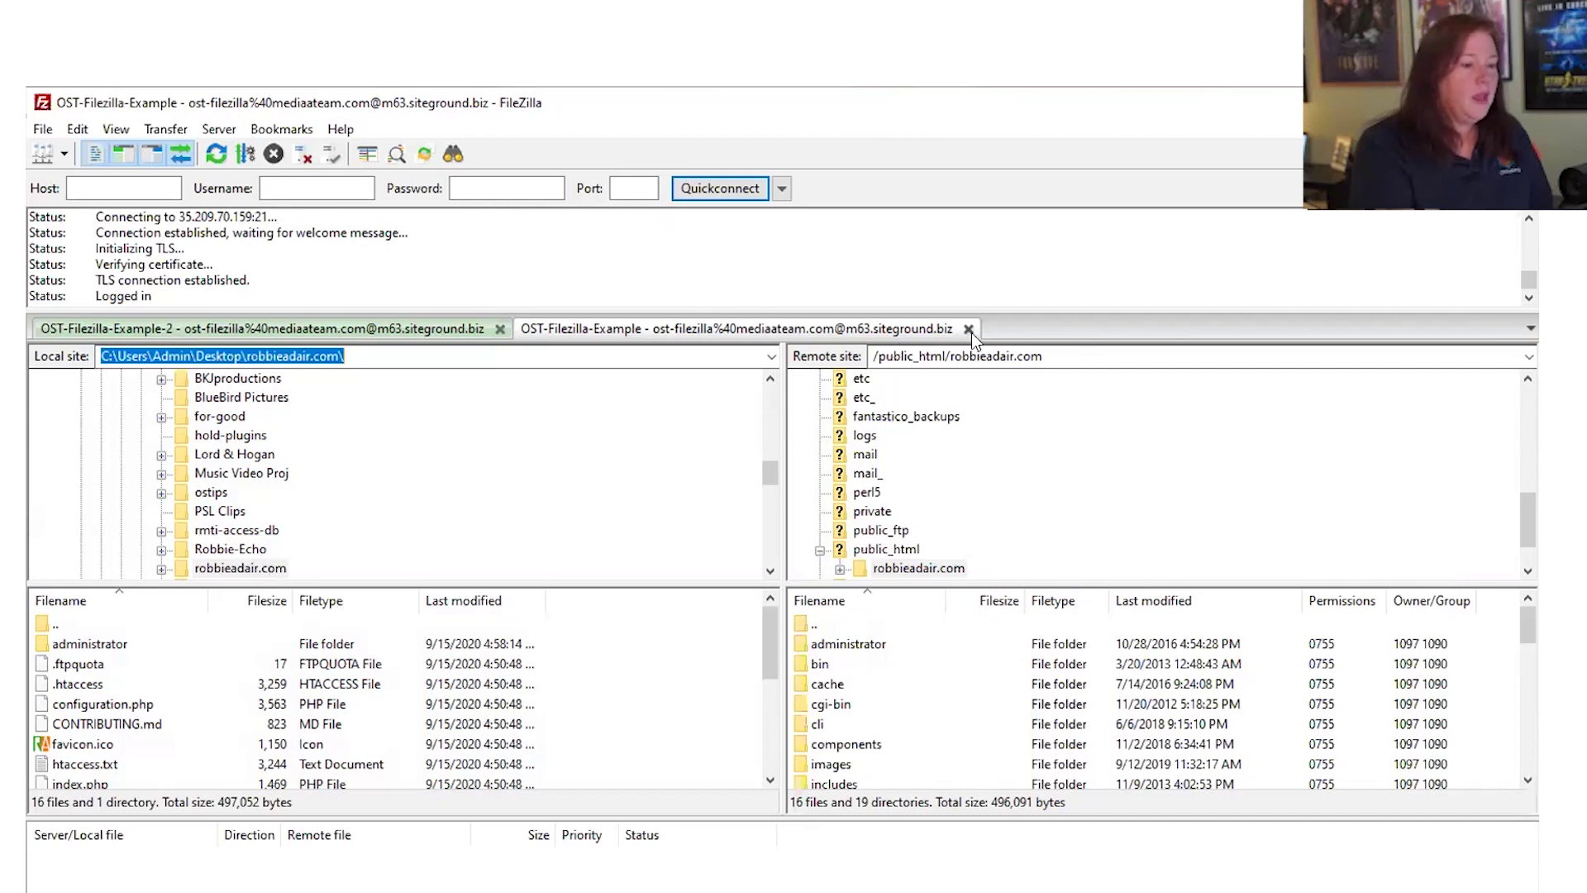
{"action": "scroll", "coordinate": [300, 422], "scroll_direction": "down", "scroll_amount": 3}
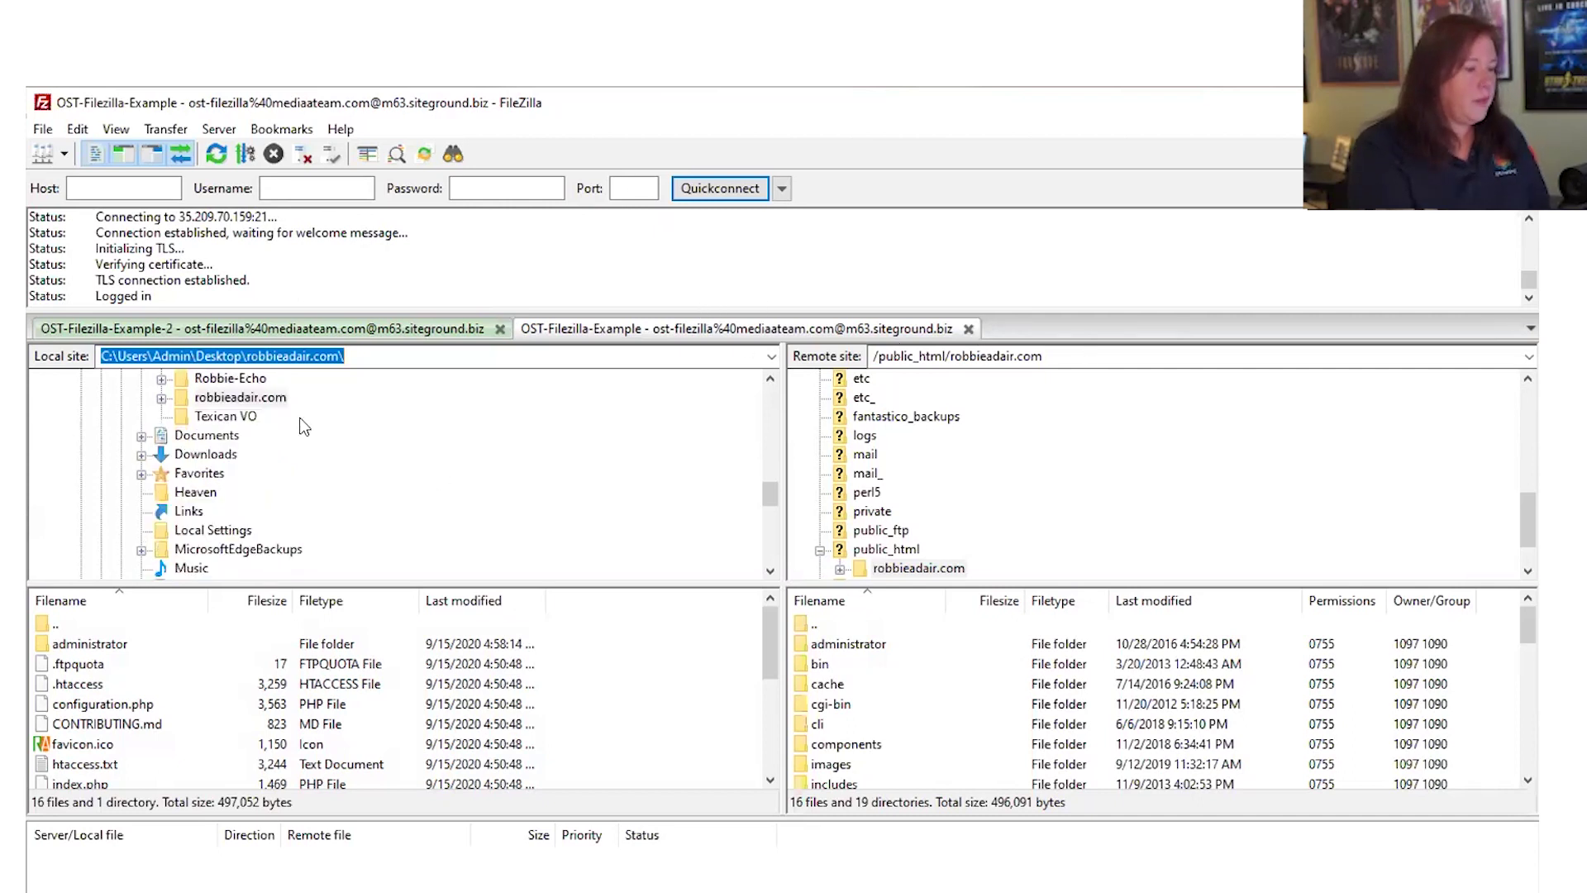
Close both open server connections and set the local site to the root of the C: drive
{"action": "left_click", "coordinate": [968, 329]}
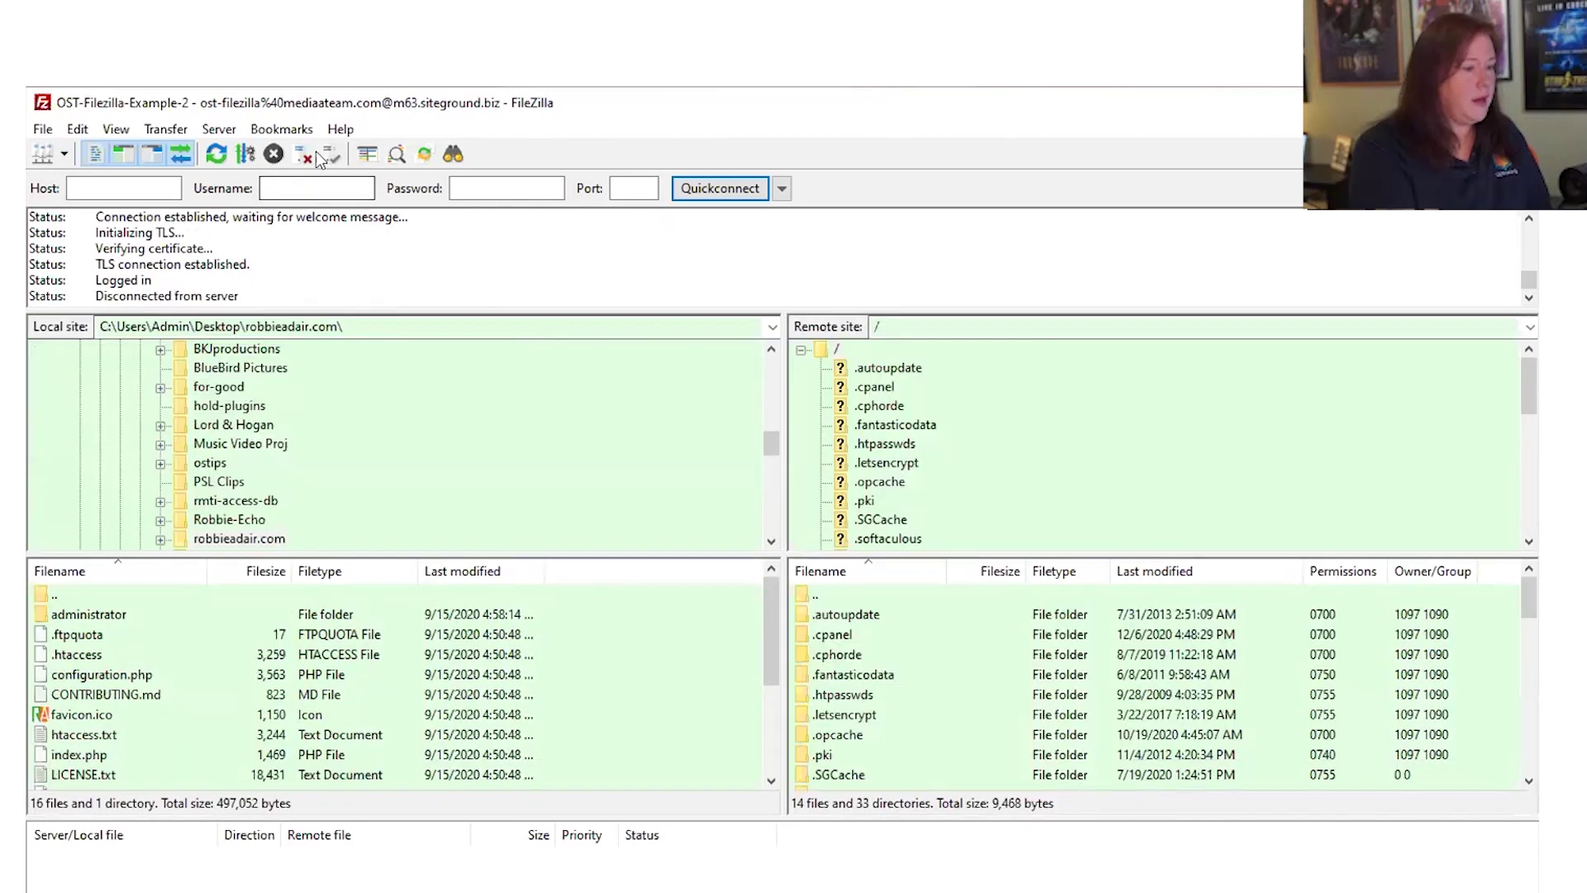
{"action": "left_click", "coordinate": [304, 155]}
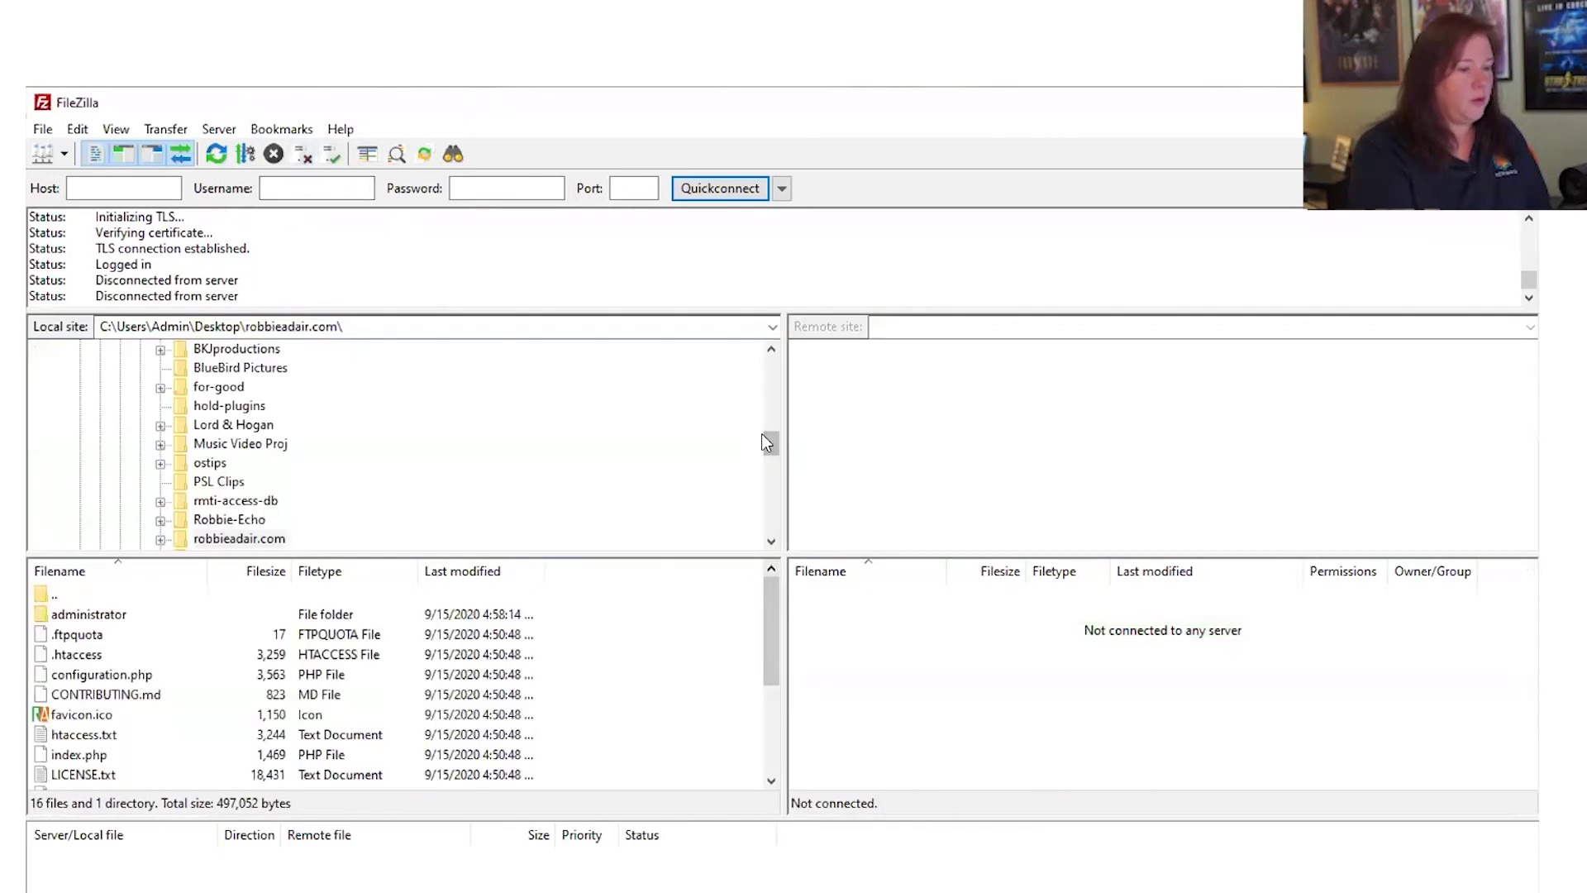
{"action": "left_click_drag", "start_coordinate": [762, 435], "coordinate": [764, 382]}
{"action": "scroll", "coordinate": [507, 450], "scroll_direction": "down", "scroll_amount": 2}
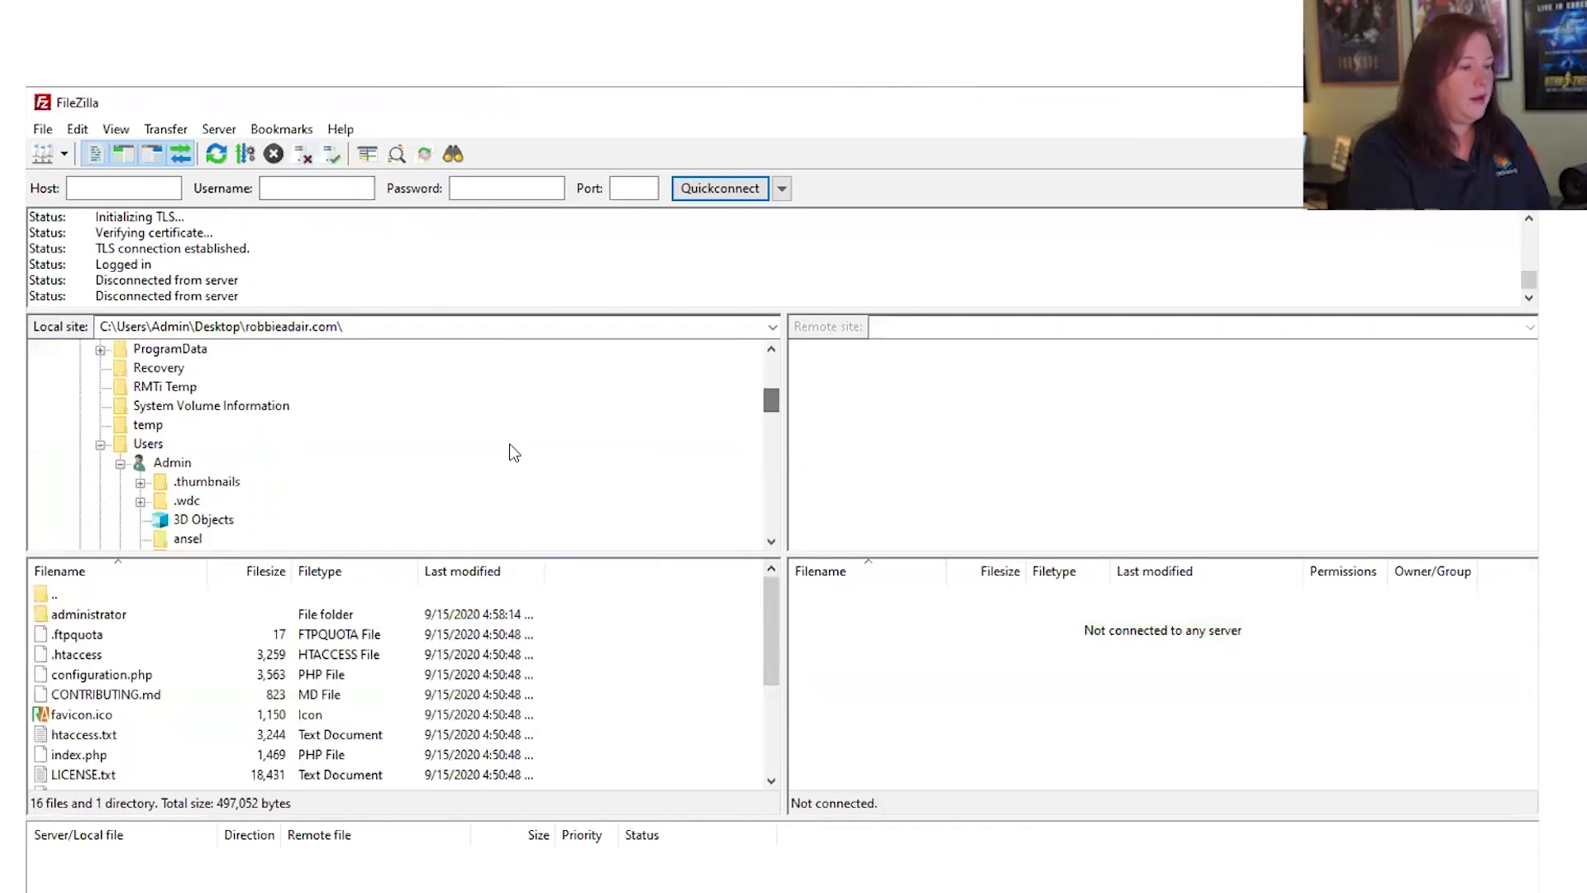
{"action": "left_click", "coordinate": [148, 443]}
{"action": "left_click_drag", "start_coordinate": [761, 398], "coordinate": [771, 369]}
{"action": "key", "text": "BackSpace"}
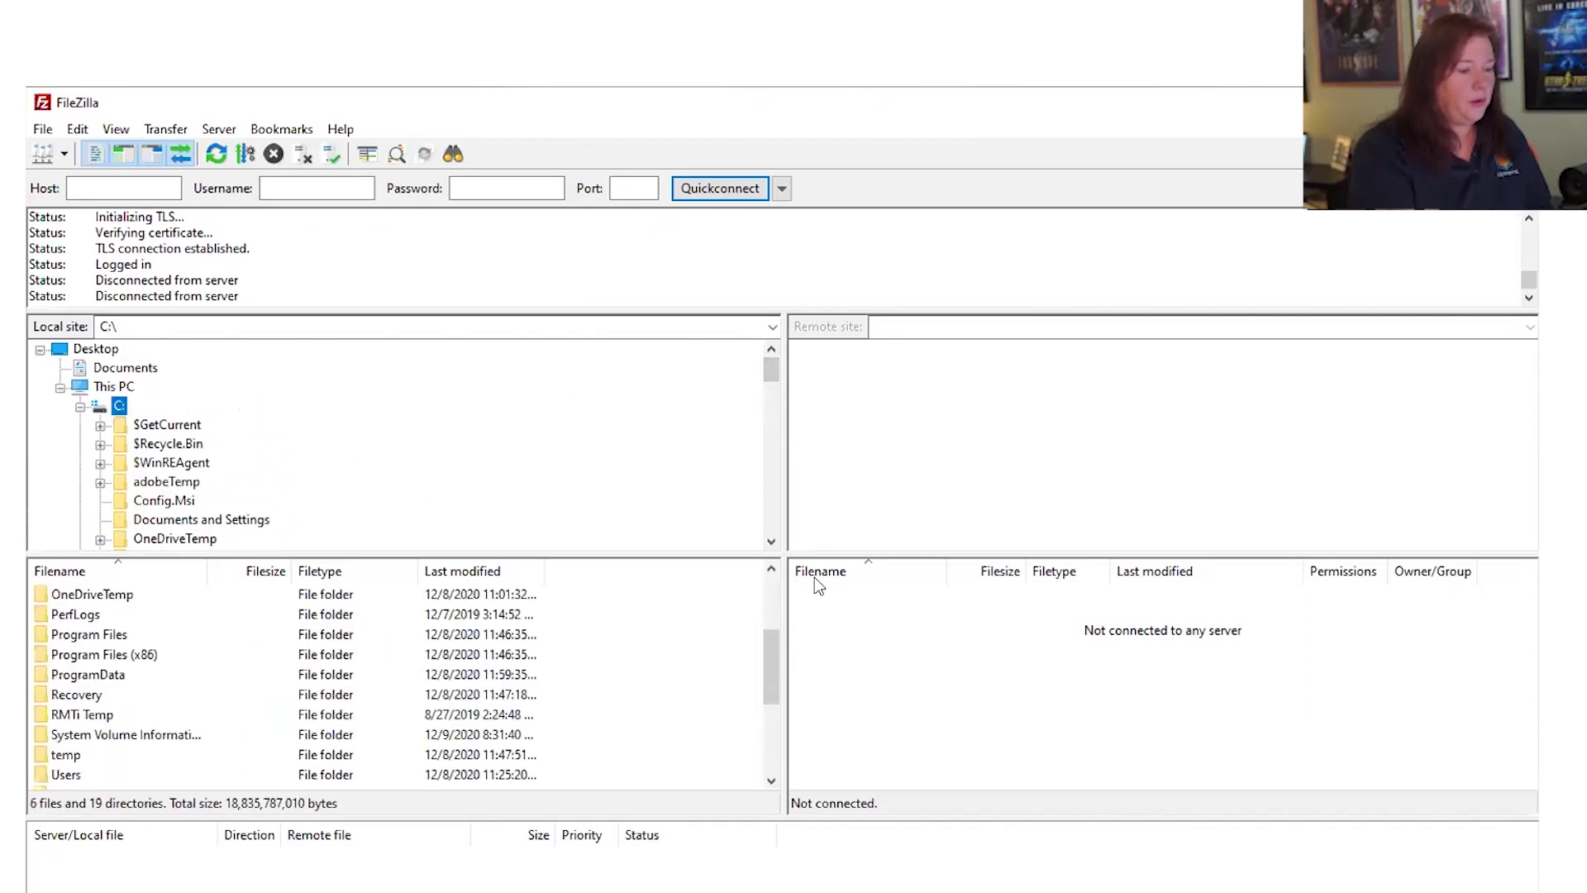
Review the PRES Folder bookmark's directories and the general and advanced settings of its parent site OST-Filezilla-Example-2
{"action": "left_click", "coordinate": [52, 157]}
{"action": "left_click", "coordinate": [496, 435]}
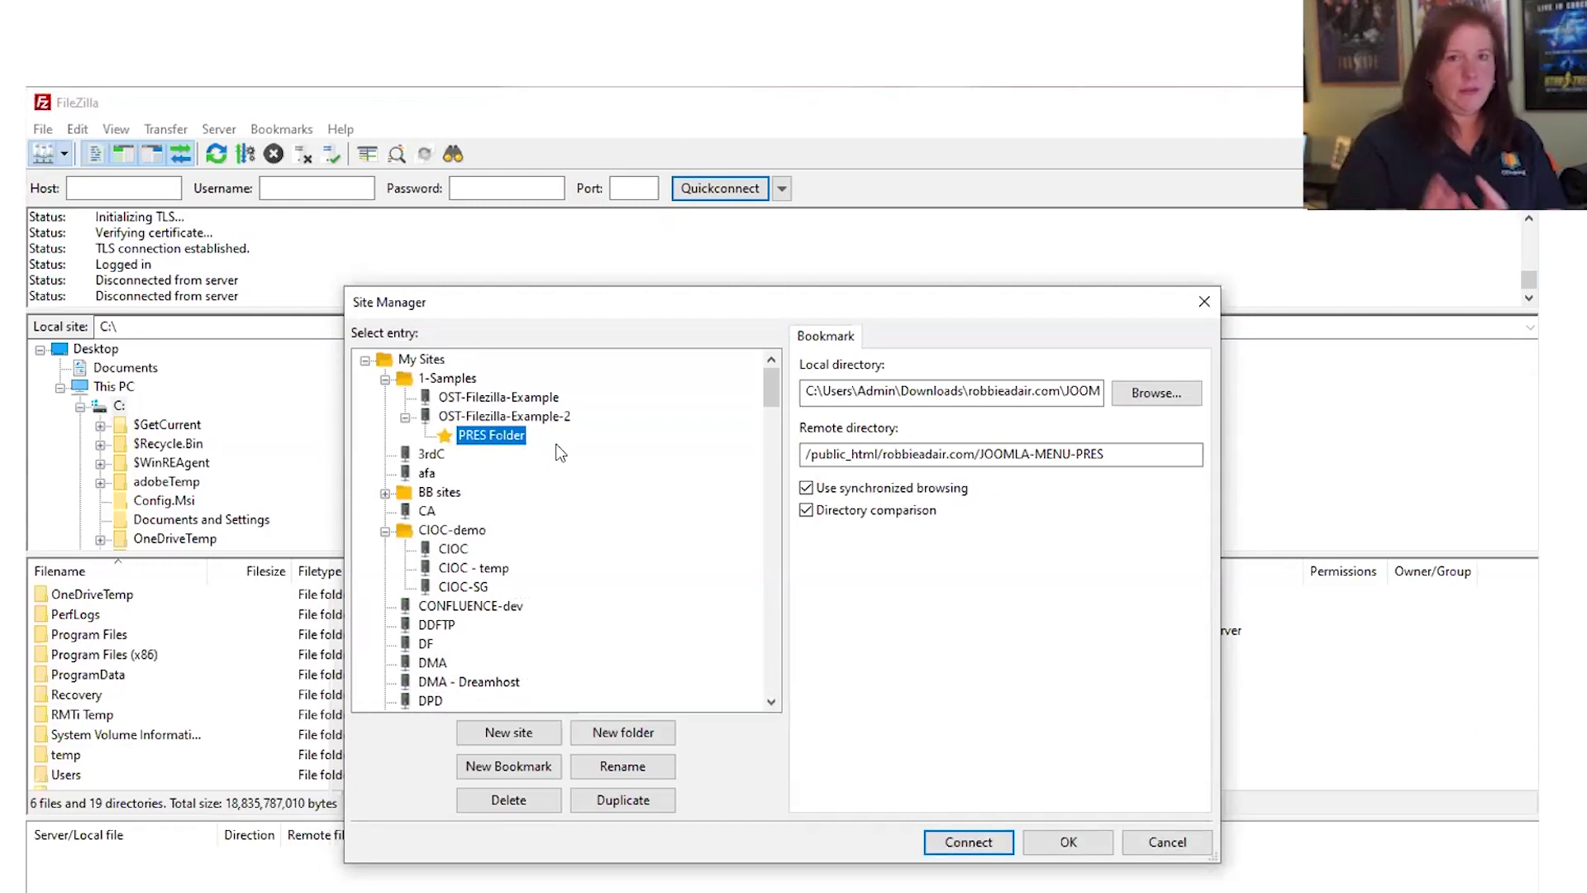
{"action": "left_click", "coordinate": [552, 415]}
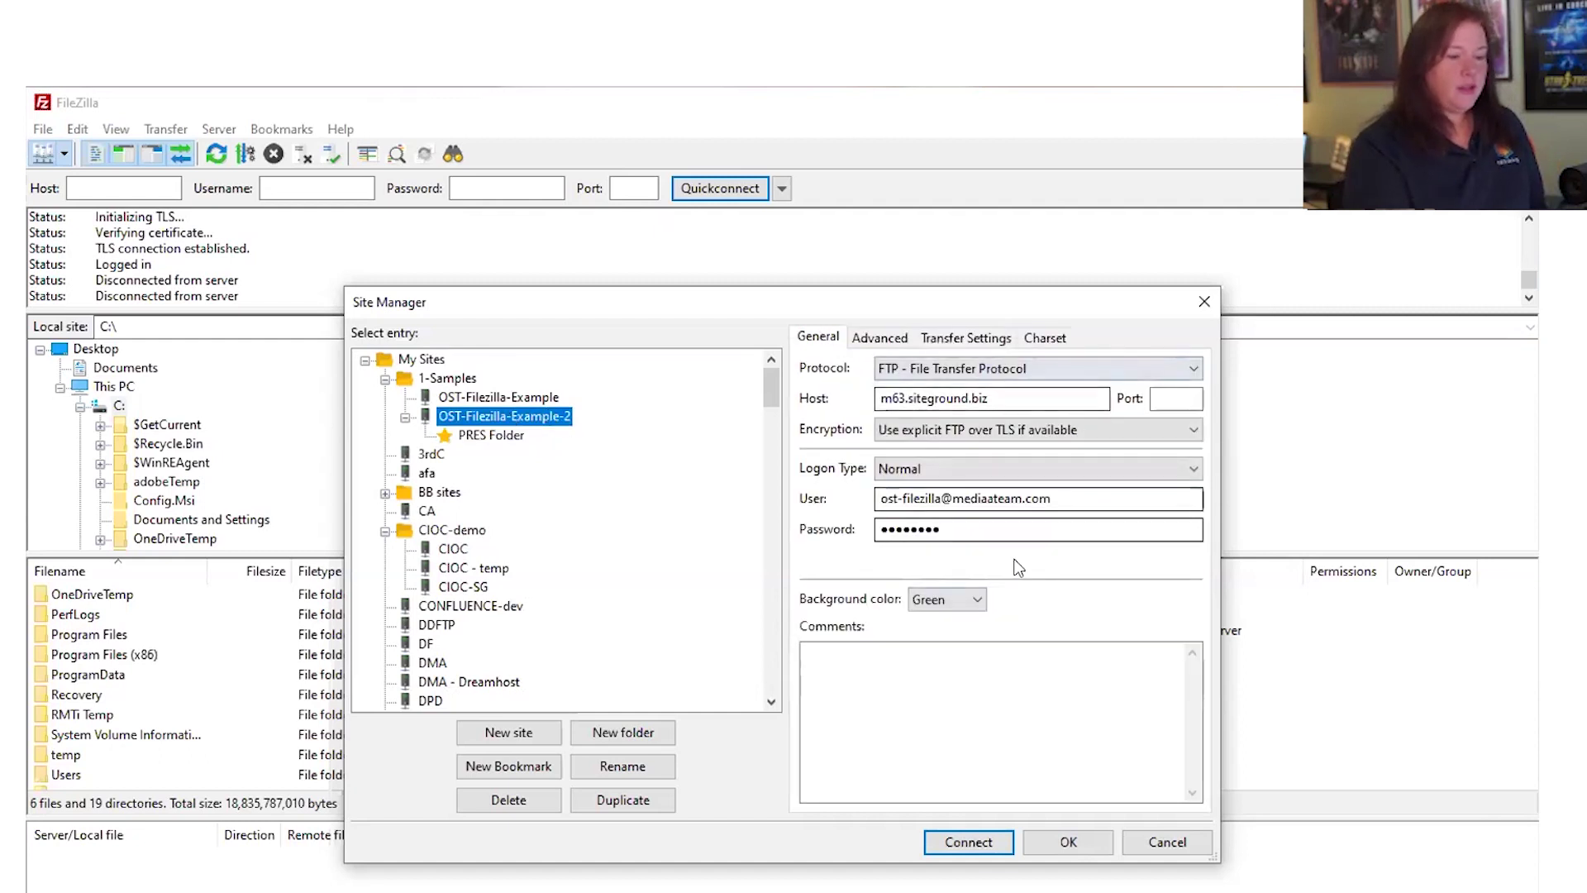
{"action": "left_click", "coordinate": [873, 339]}
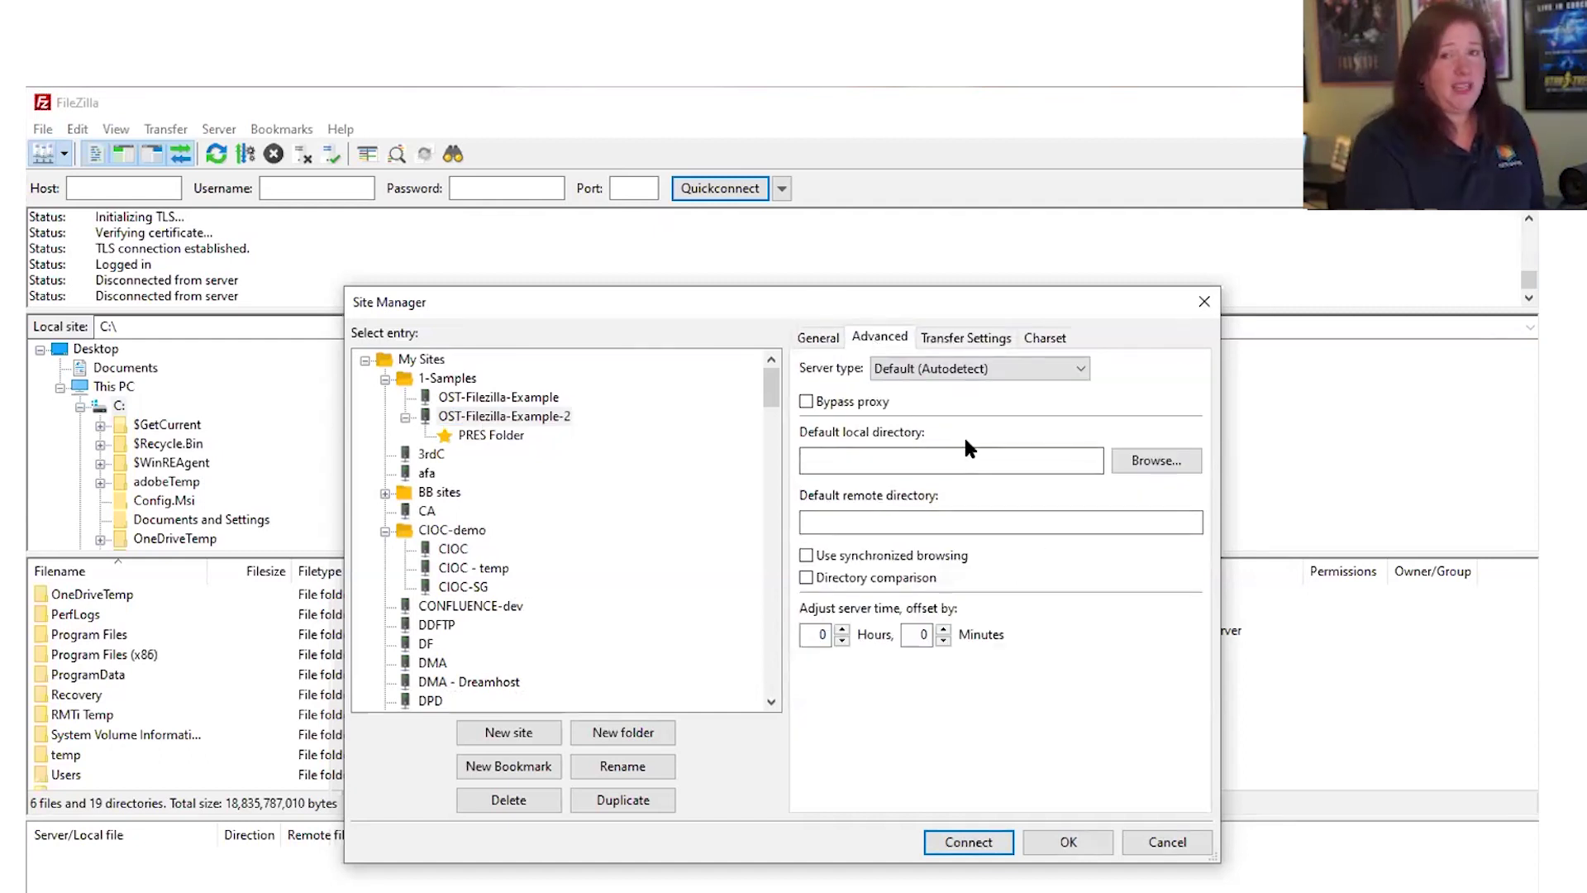
{"action": "left_click", "coordinate": [819, 336]}
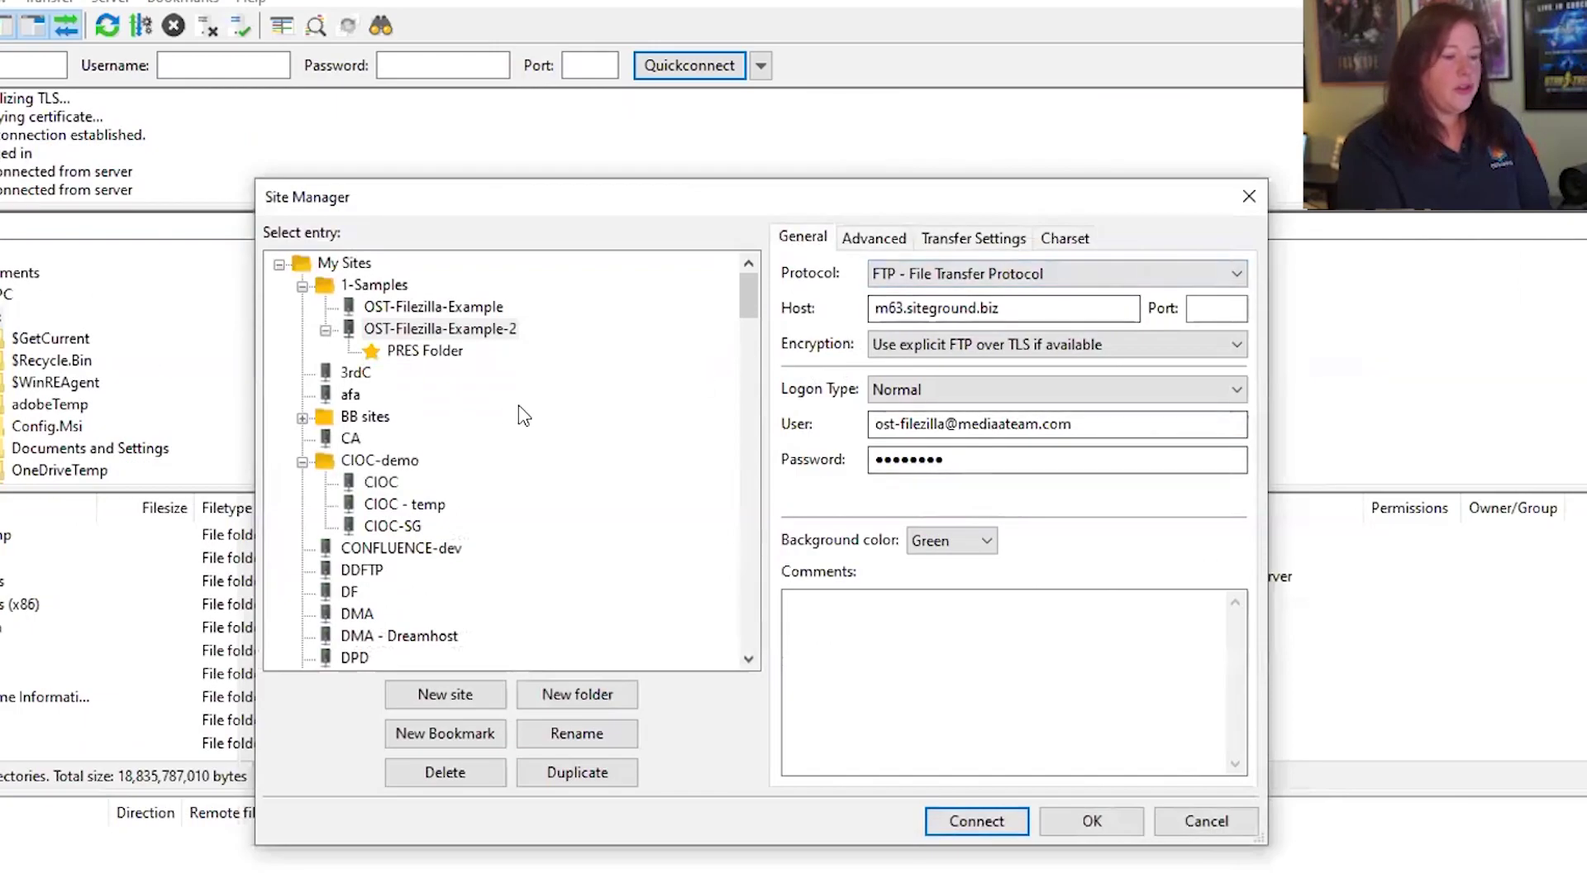
Turn off synchronized browsing and directory comparison for the PRES Folder bookmark and connect through it
{"action": "left_click", "coordinate": [393, 349]}
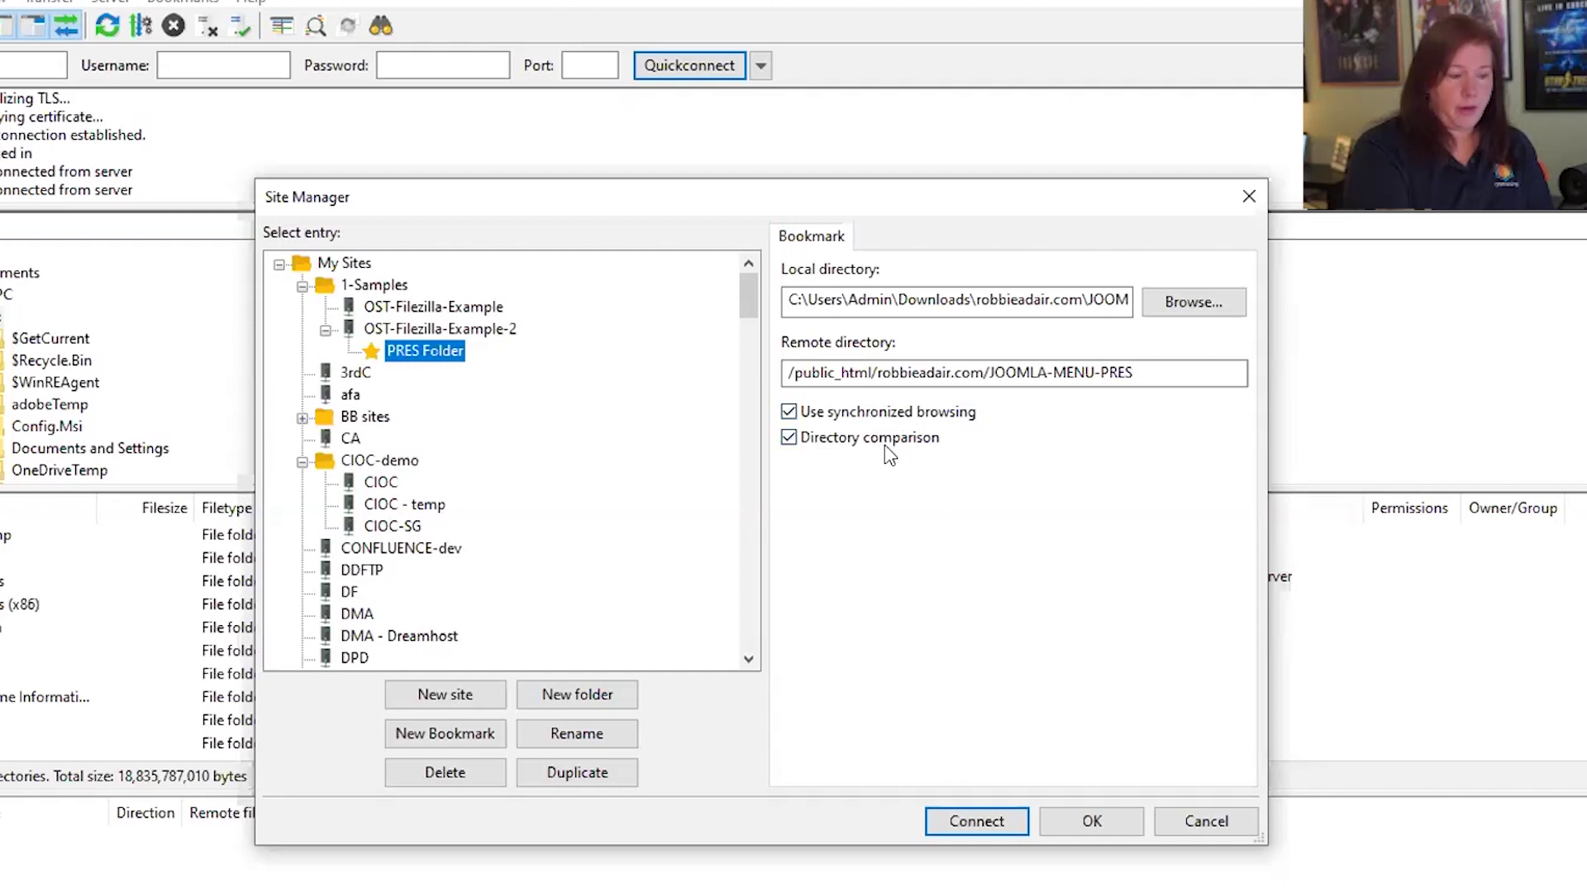
{"action": "left_click", "coordinate": [789, 411]}
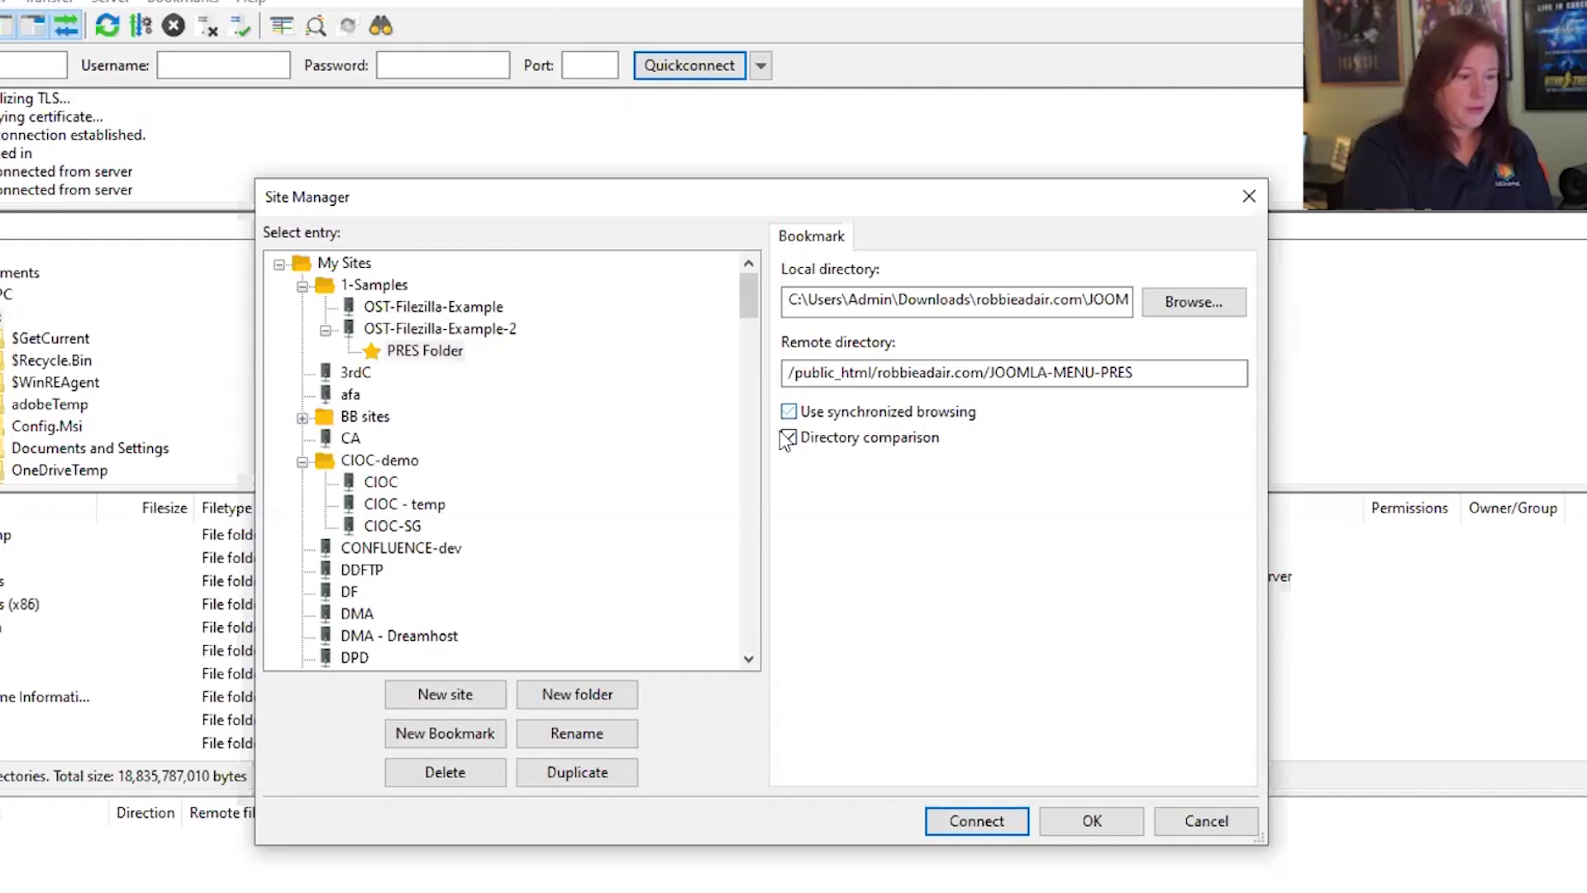
{"action": "left_click", "coordinate": [951, 822]}
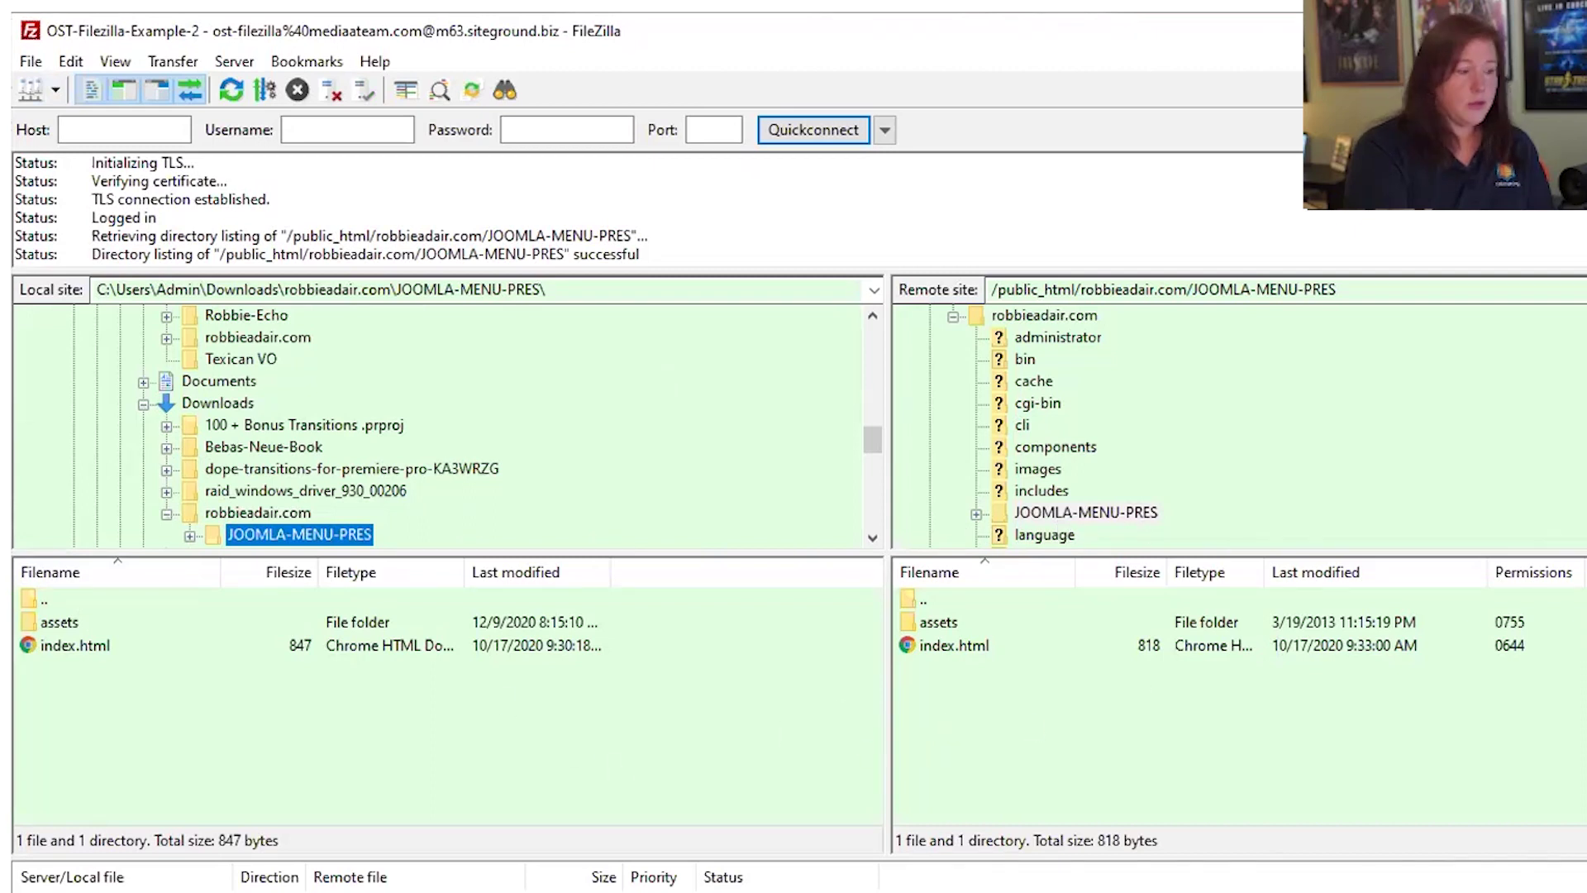
Disconnect, switch the local site to the desktop's Robbie-Echo folder, and reconnect directly to OST-Filezilla-Example-2 instead of its bookmark
{"action": "left_click", "coordinate": [330, 92]}
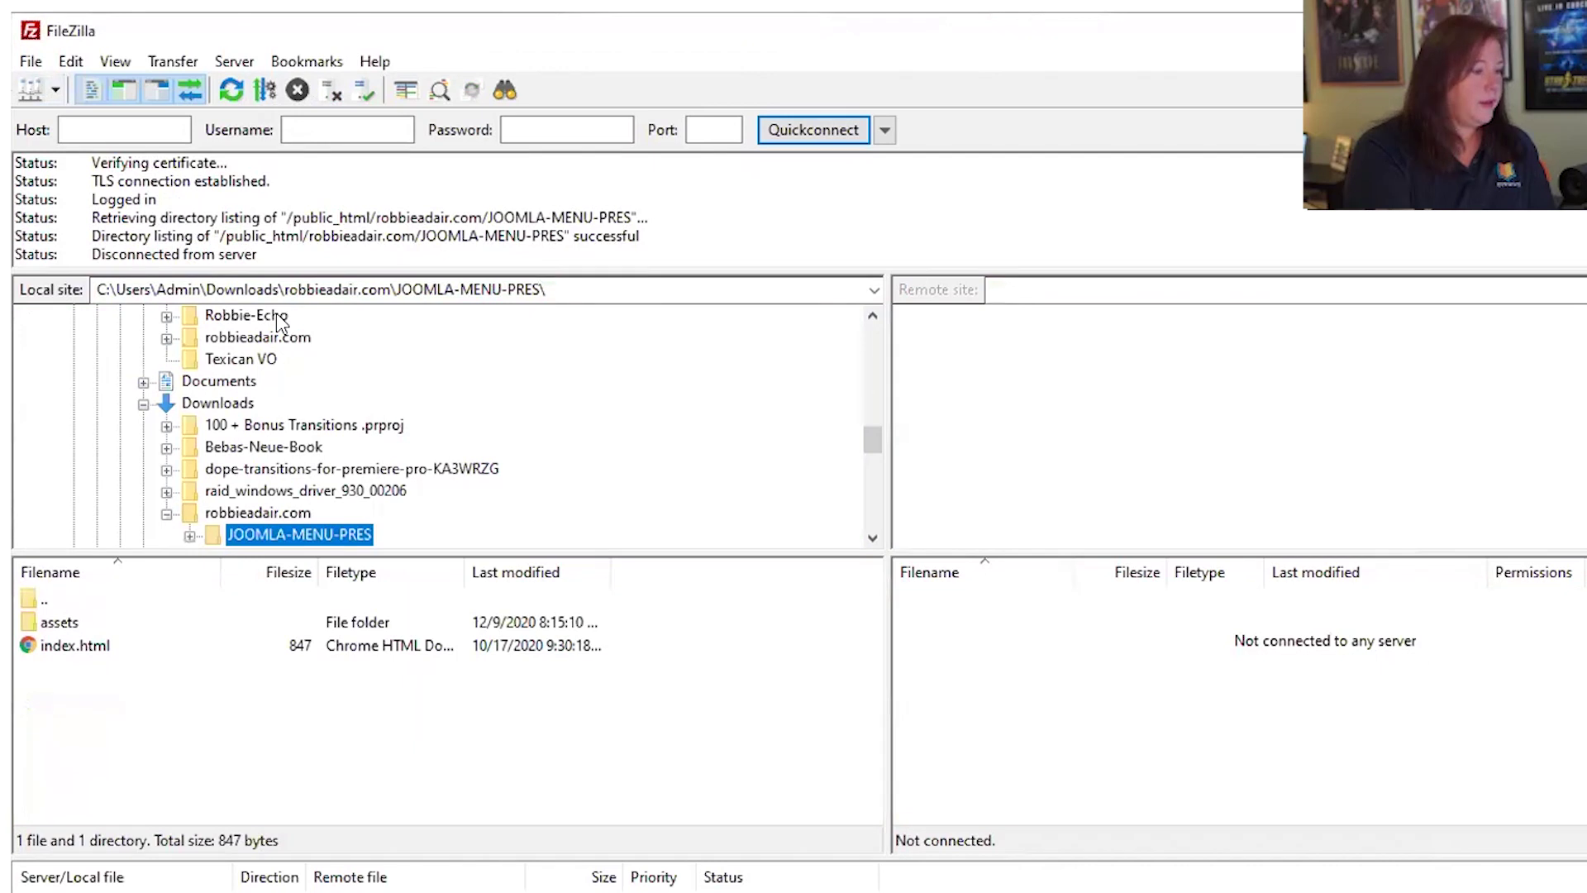
{"action": "left_click", "coordinate": [280, 318]}
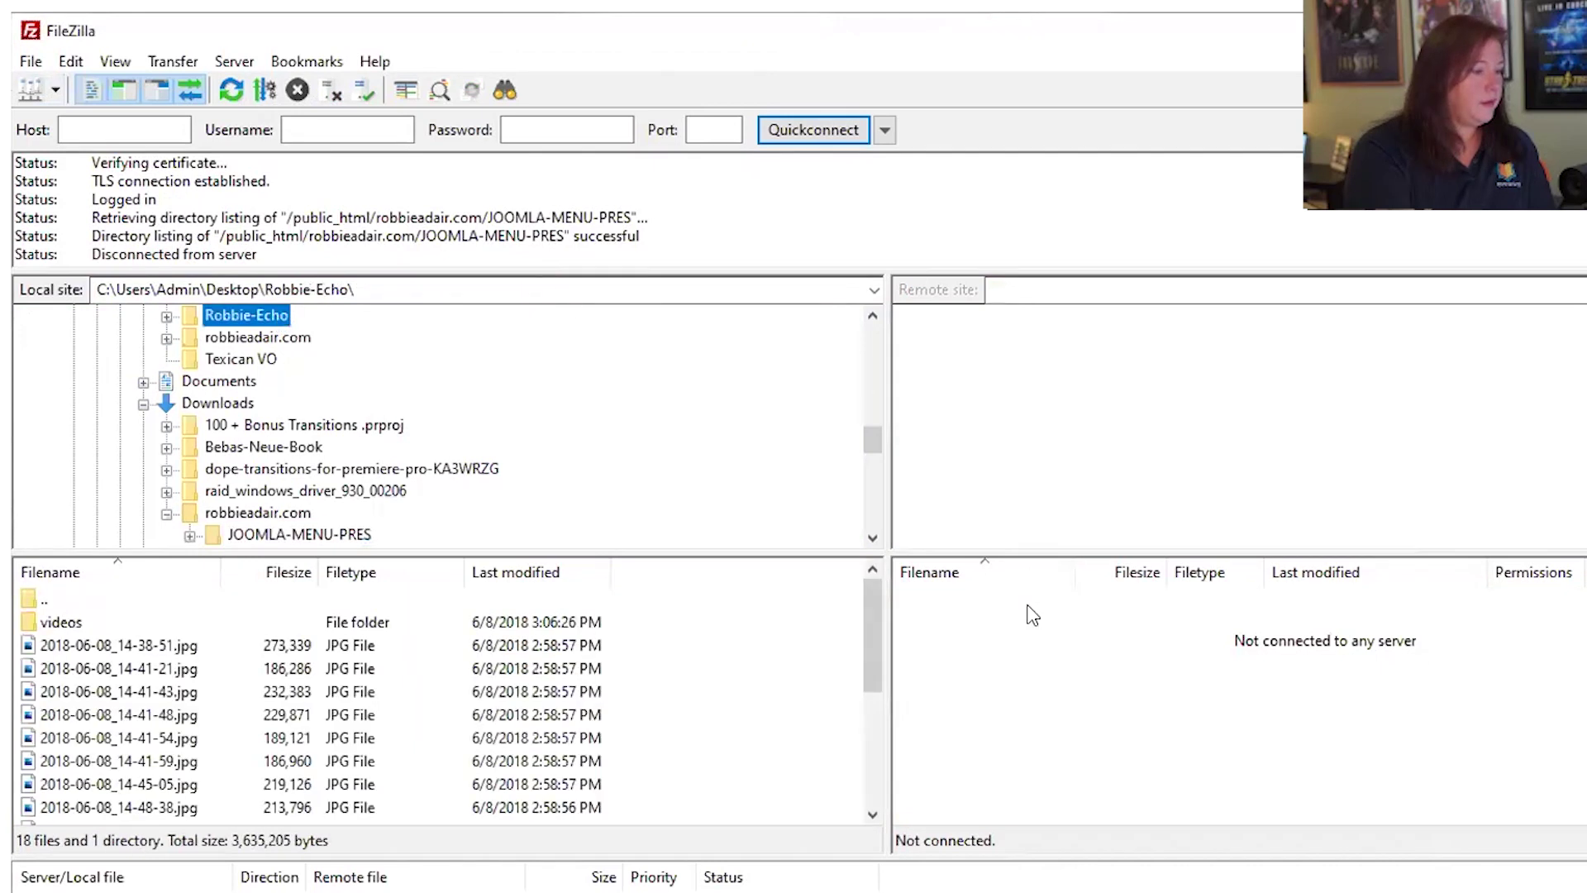
{"action": "left_click", "coordinate": [25, 93]}
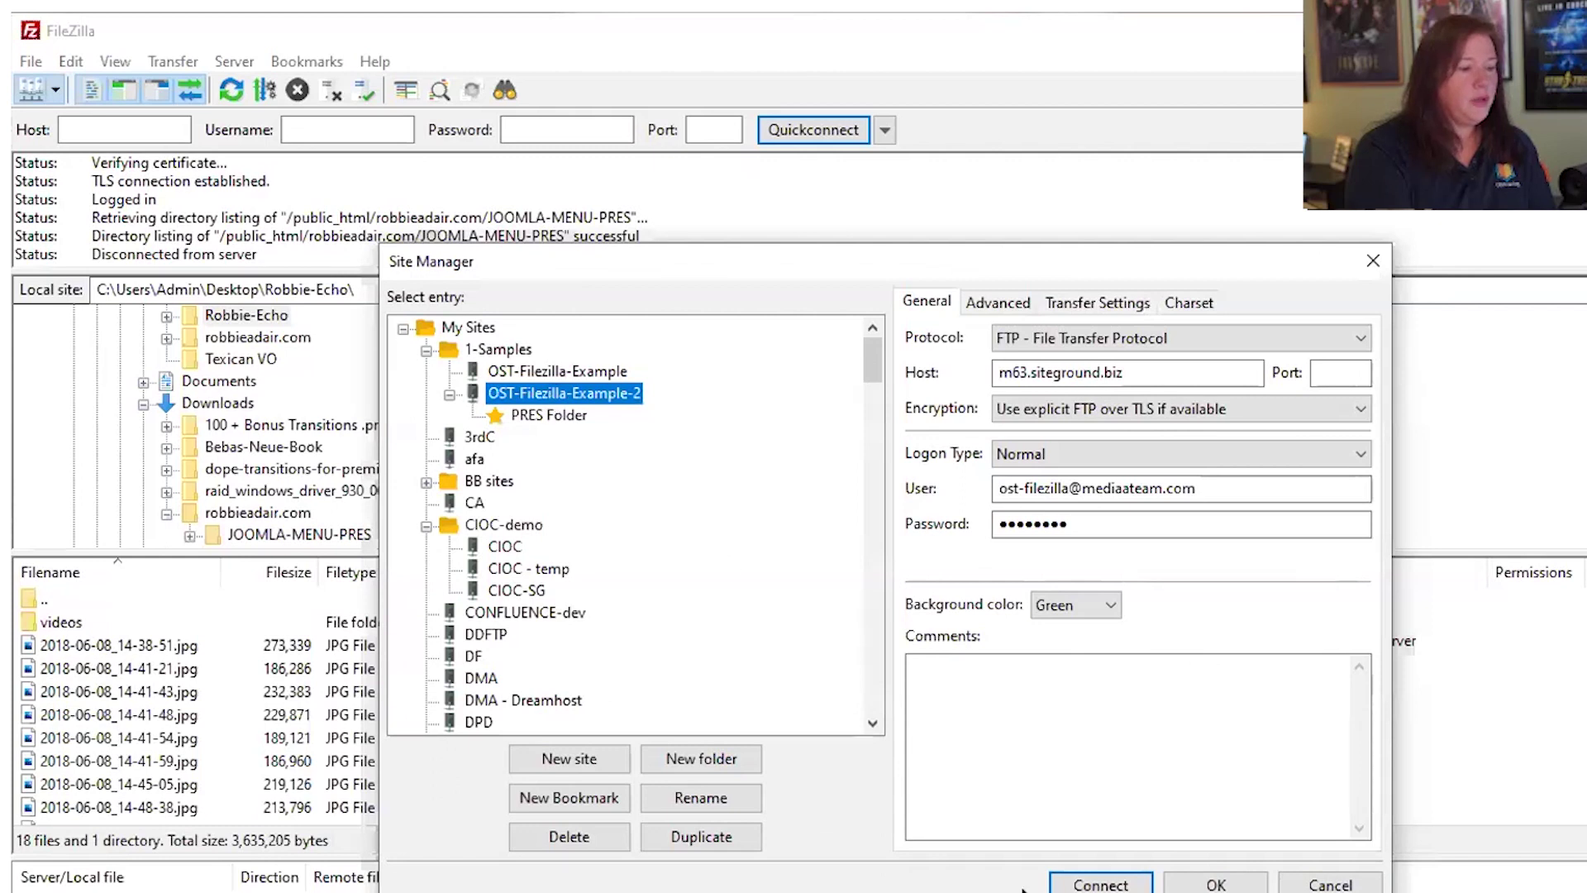
{"action": "left_click", "coordinate": [1098, 885]}
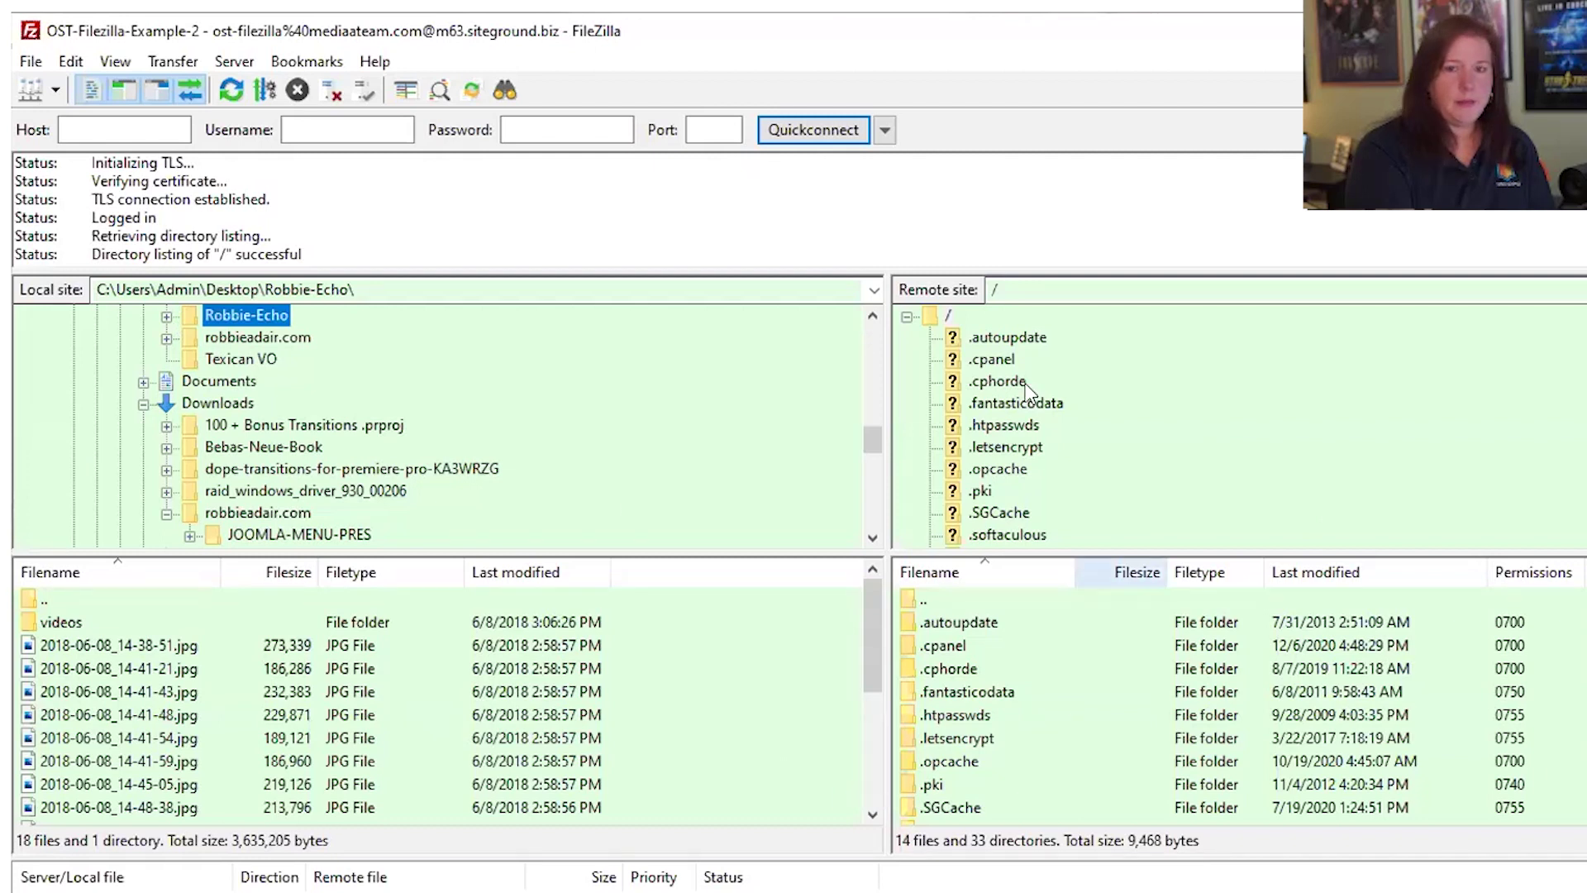
Jump to the PRES Folder bookmark's local and remote directories within the open OST-Filezilla-Example-2 connection
{"action": "left_click", "coordinate": [307, 61]}
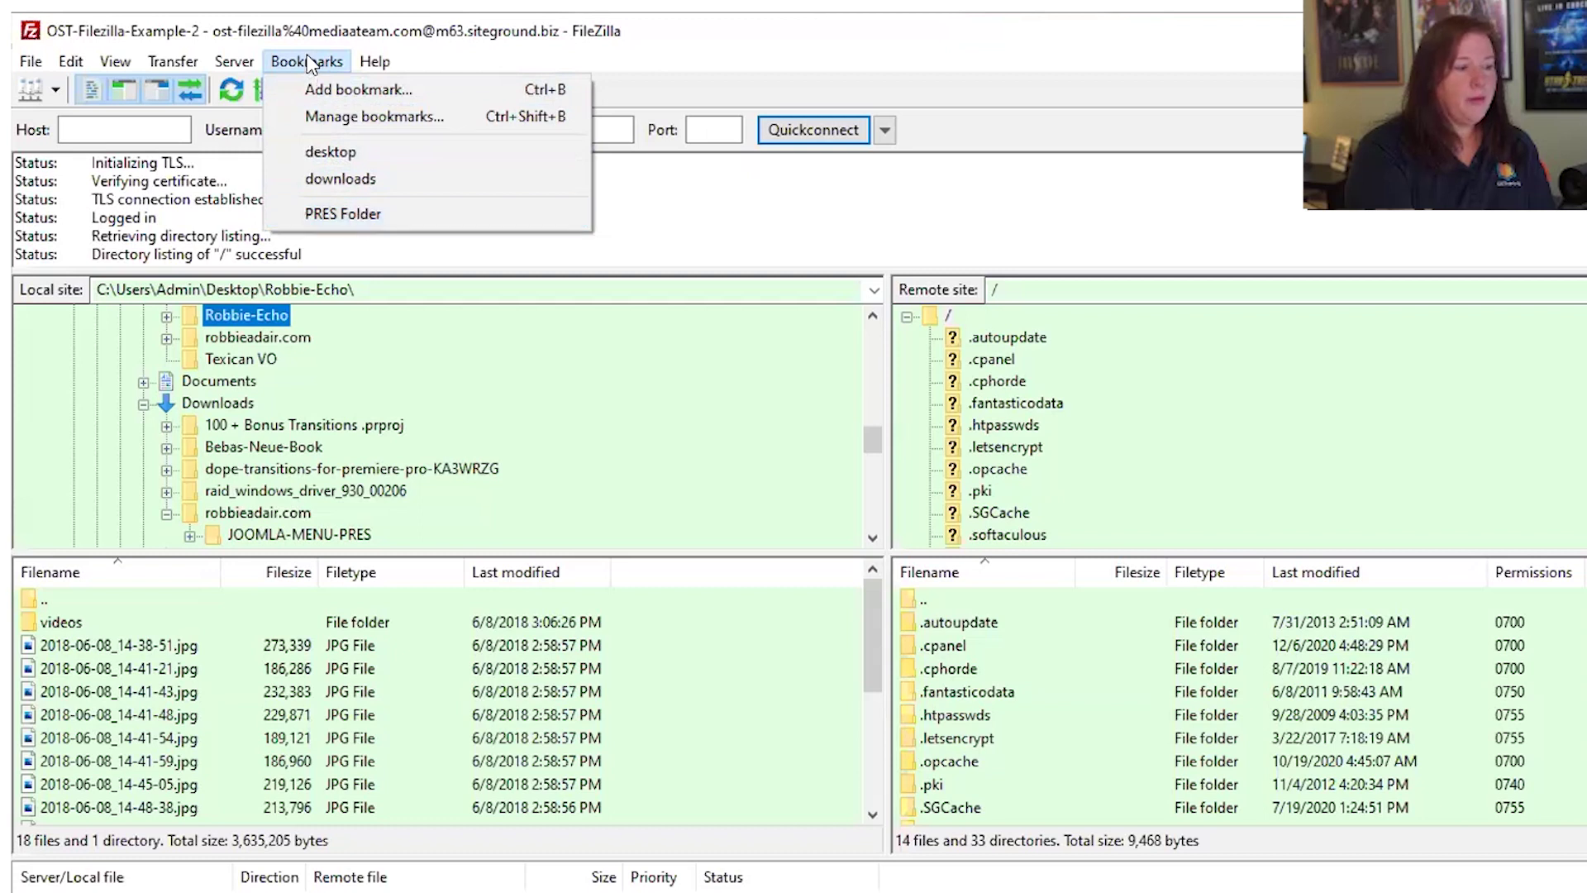
{"action": "left_click", "coordinate": [34, 93]}
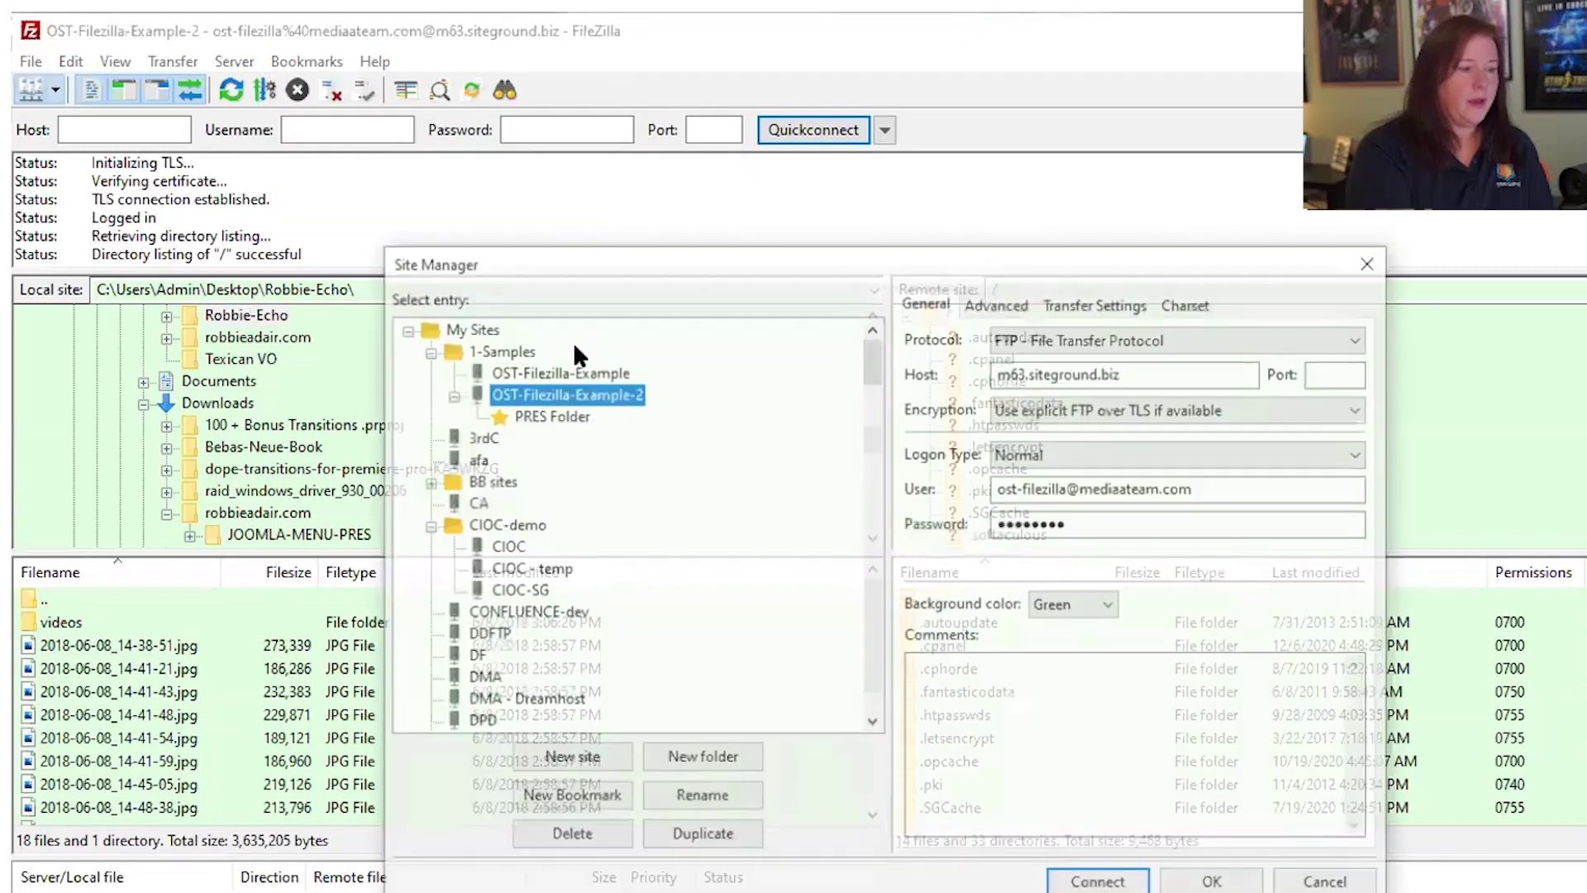
{"action": "left_click", "coordinate": [1323, 882]}
{"action": "left_click", "coordinate": [307, 61]}
{"action": "left_click", "coordinate": [346, 214]}
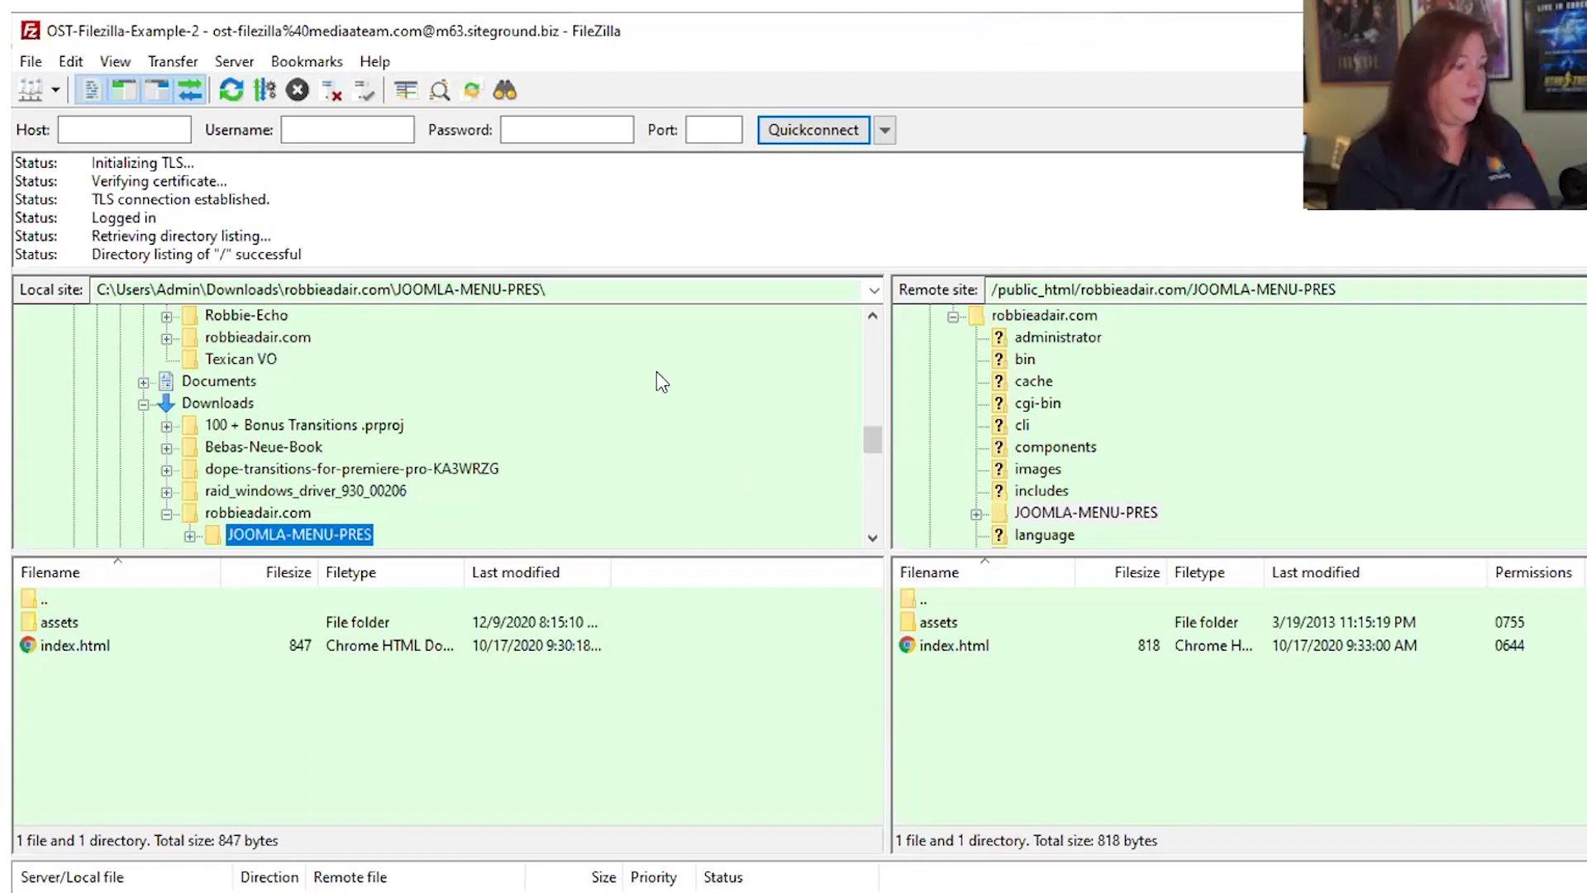
Set the background color of the OST-Filezilla-Example-2 site to None
{"action": "left_click", "coordinate": [33, 91]}
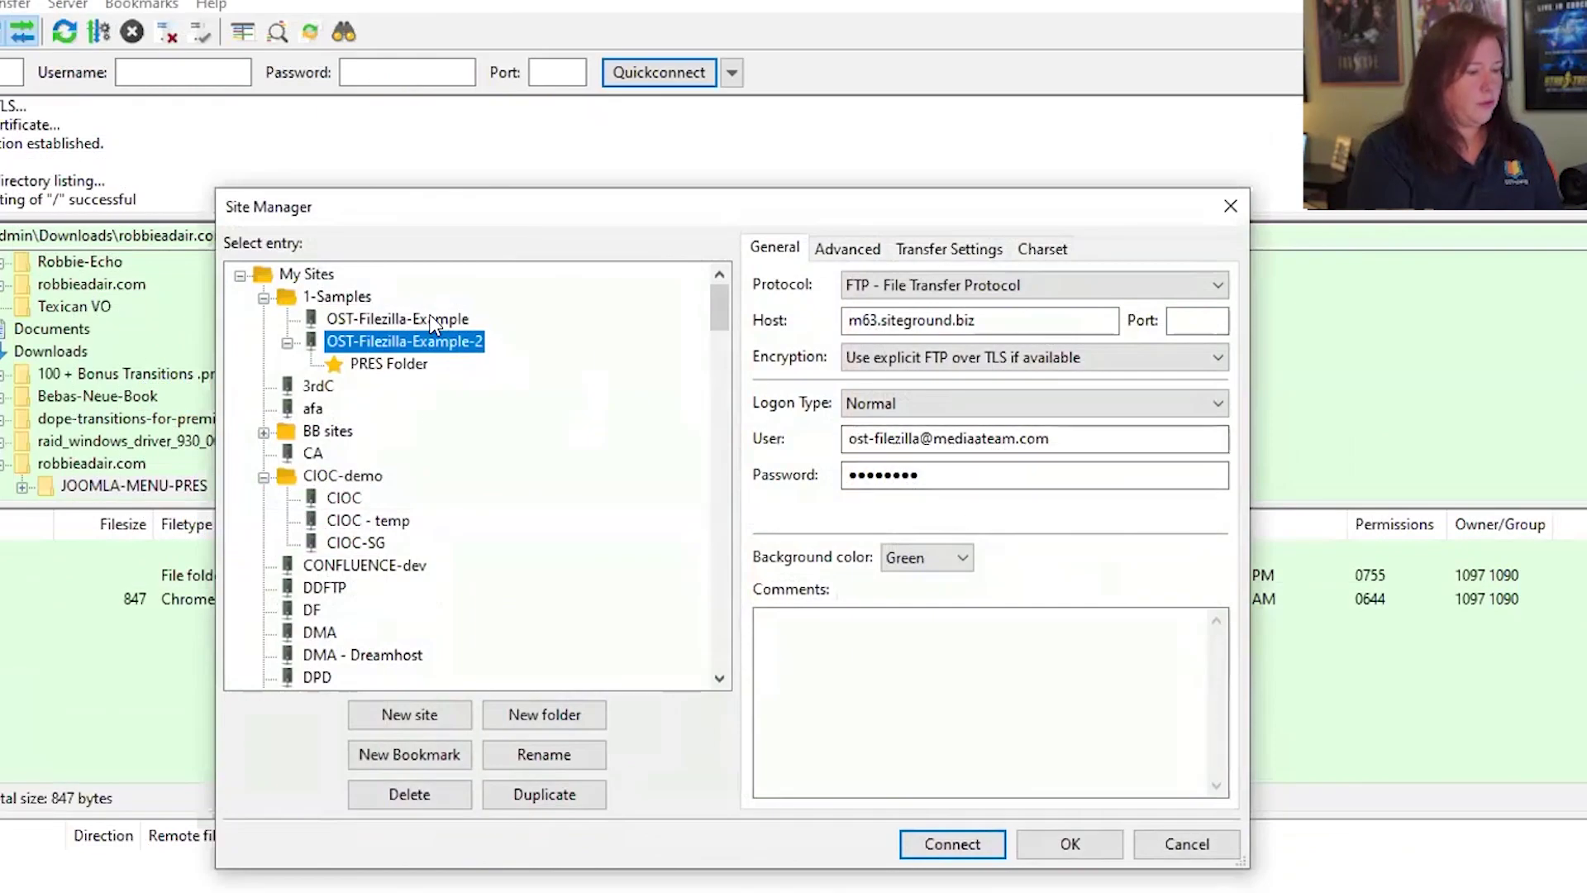
{"action": "left_click", "coordinate": [431, 320]}
{"action": "left_click", "coordinate": [429, 344]}
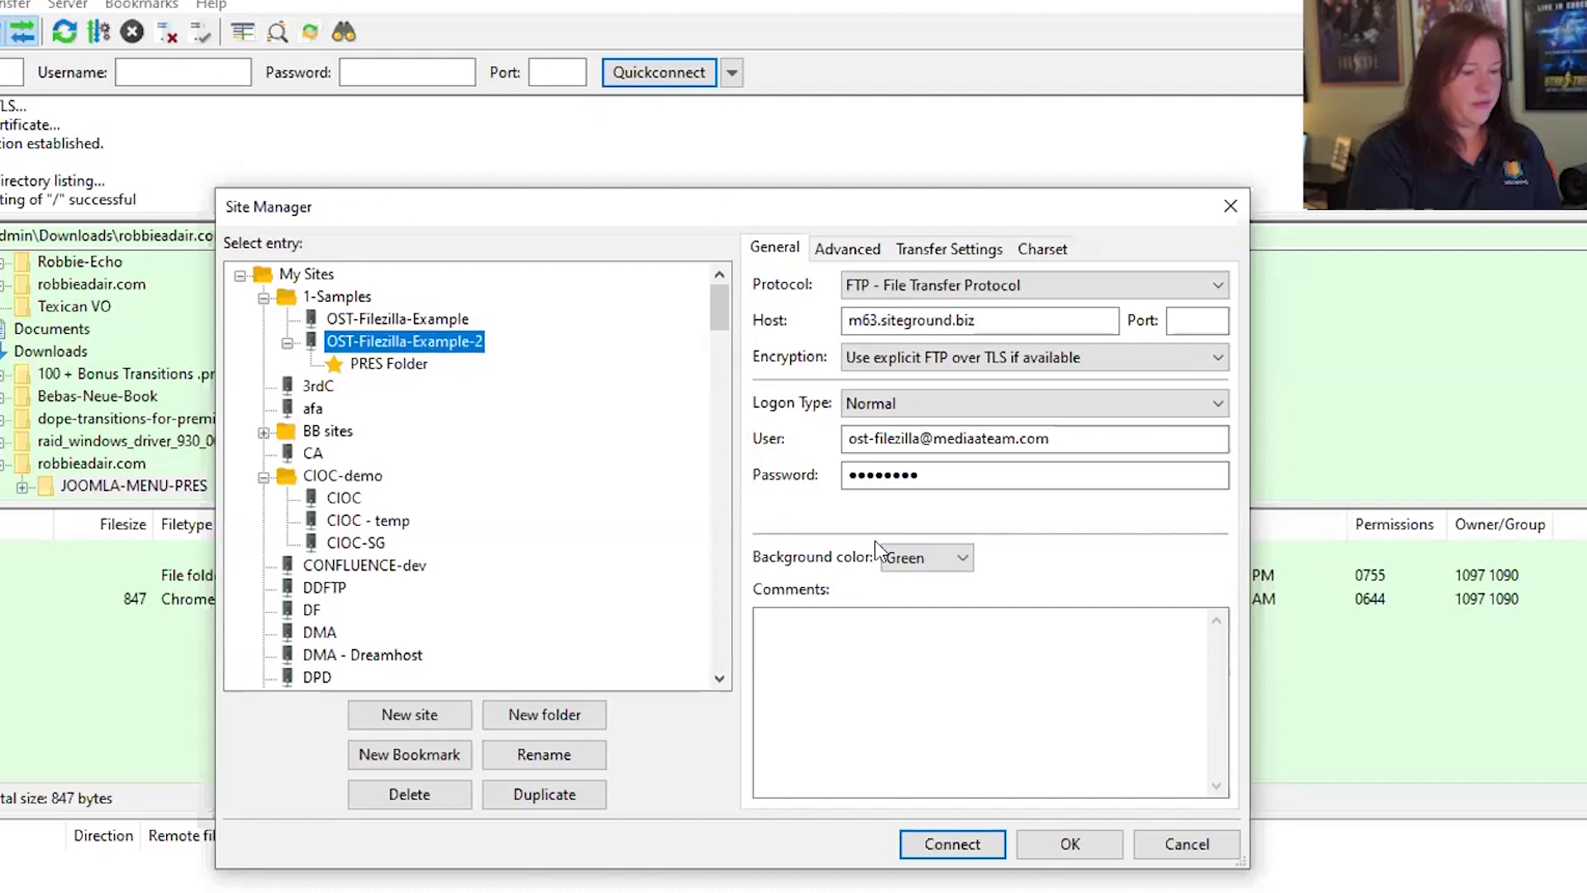
{"action": "left_click", "coordinate": [917, 557]}
{"action": "left_click", "coordinate": [918, 583]}
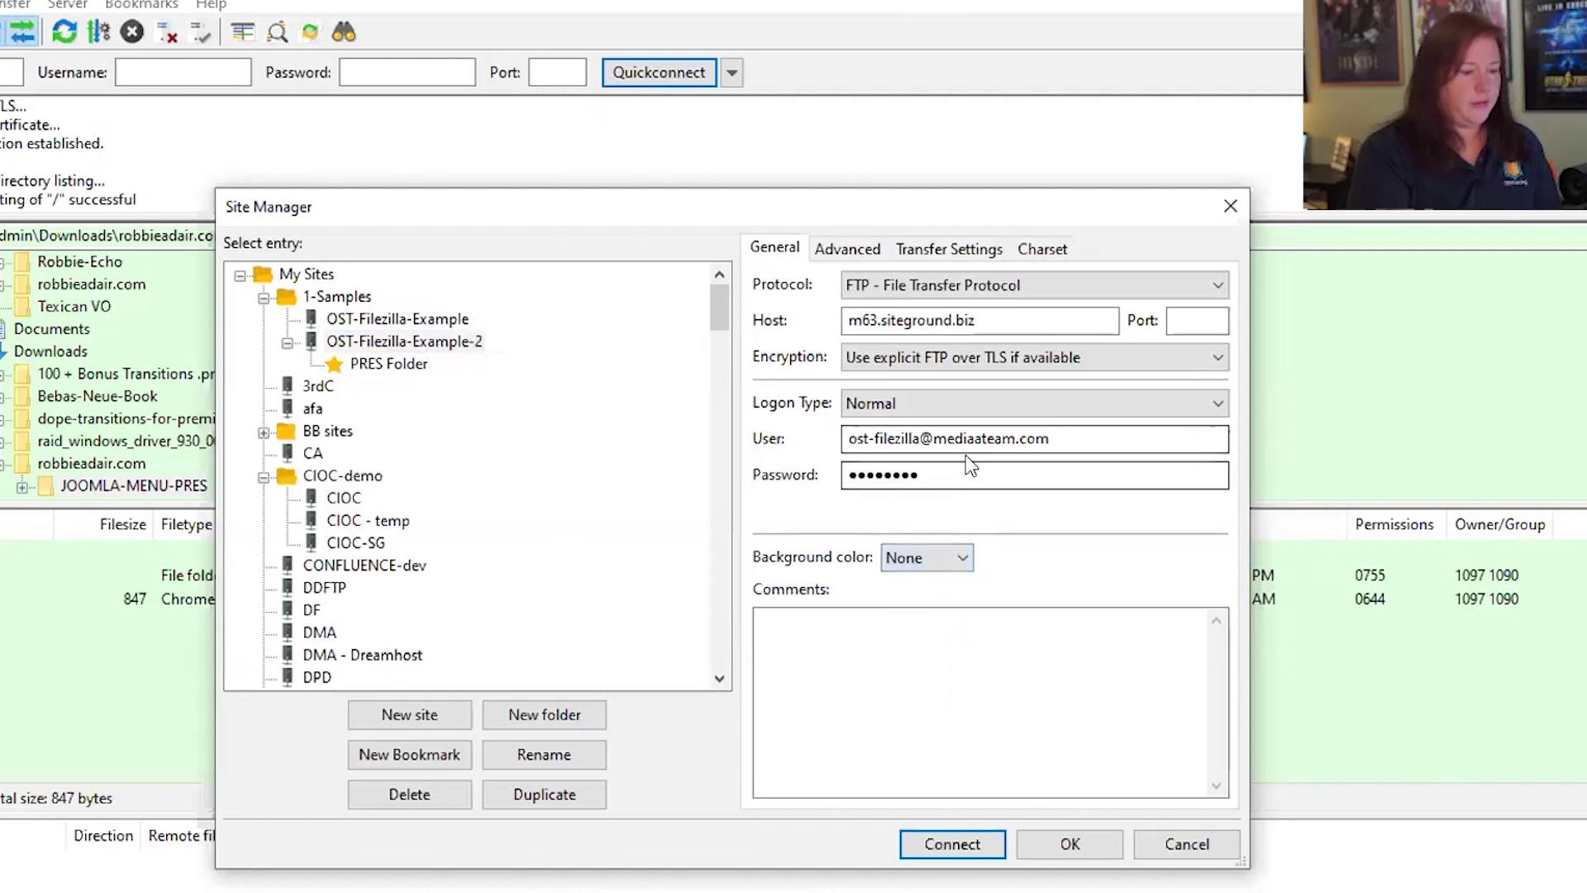
Enable synchronized browsing for the OST-Filezilla-Example site and connect to it in the current tab, aborting the previous connection
{"action": "left_click", "coordinate": [840, 248]}
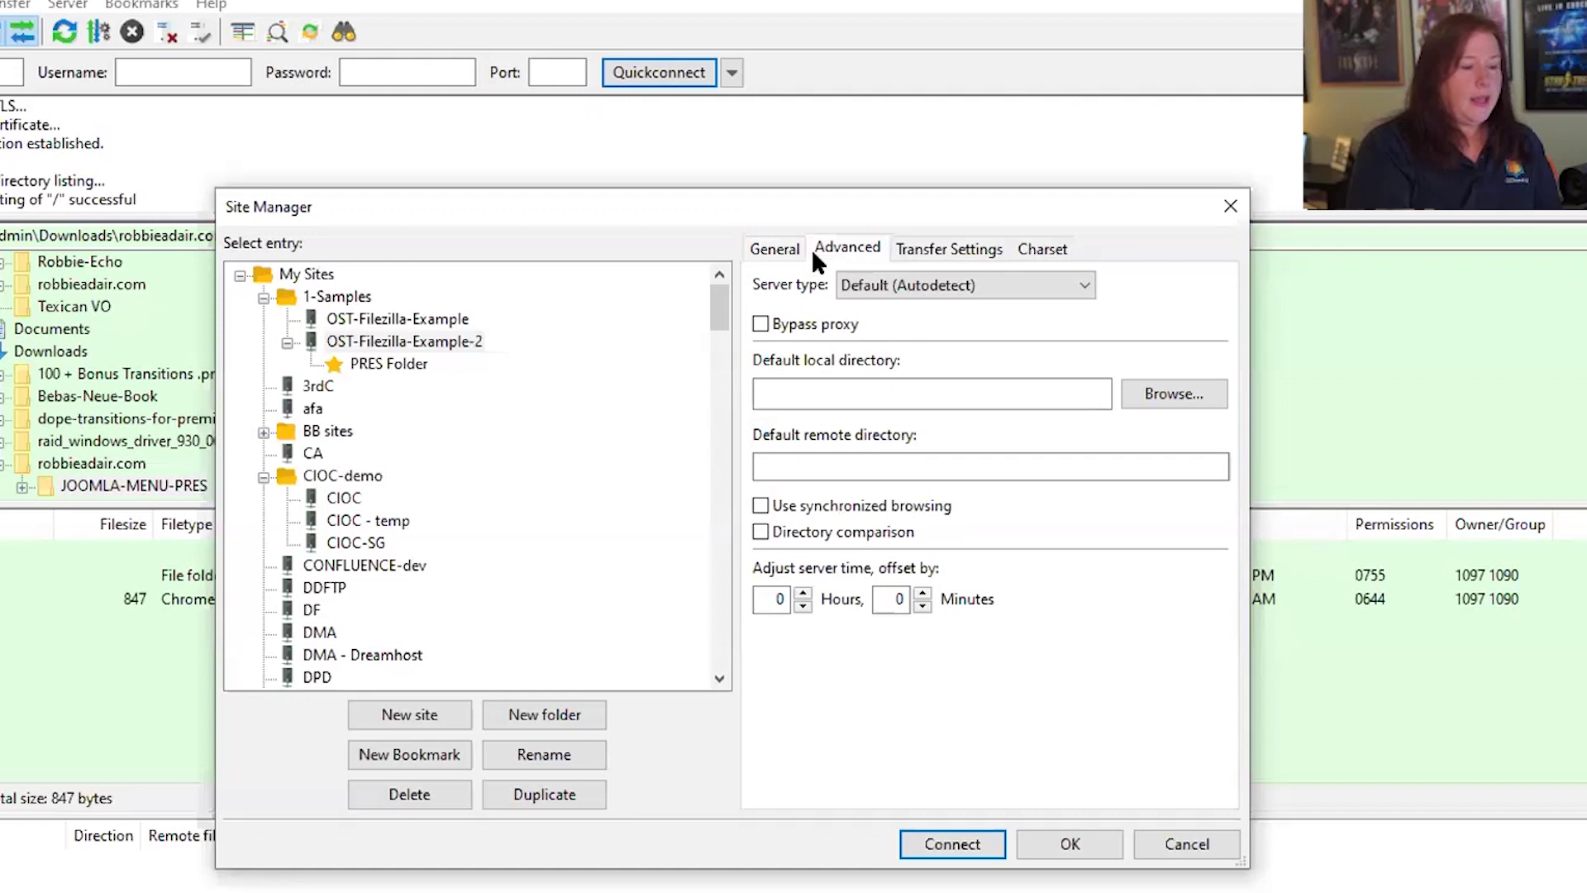
{"action": "left_click", "coordinate": [405, 318]}
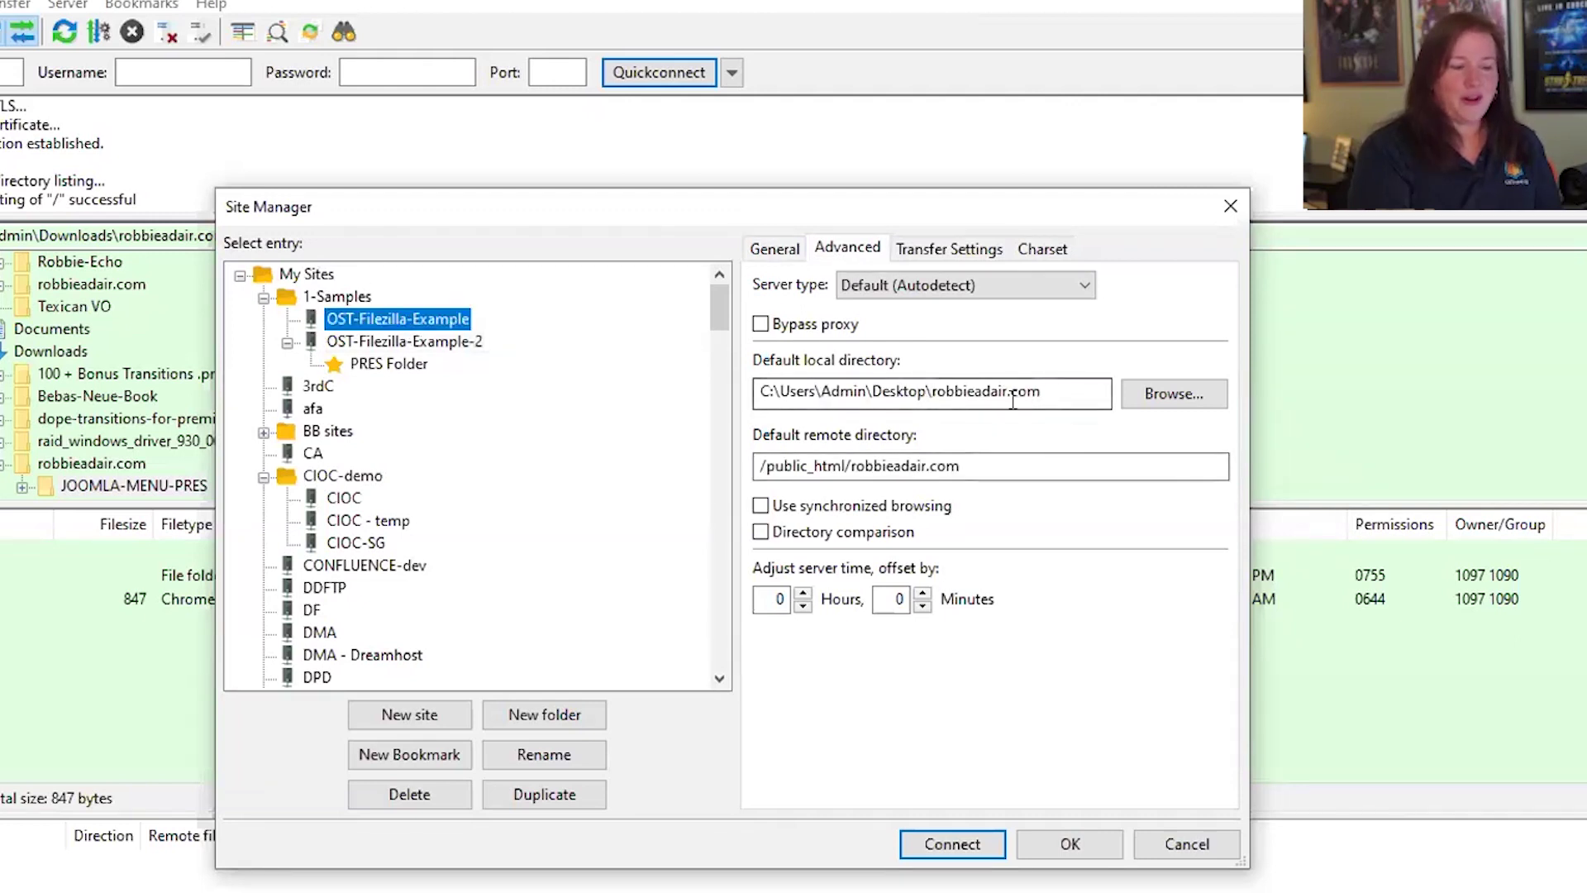
{"action": "left_click_drag", "start_coordinate": [1040, 391], "coordinate": [756, 384]}
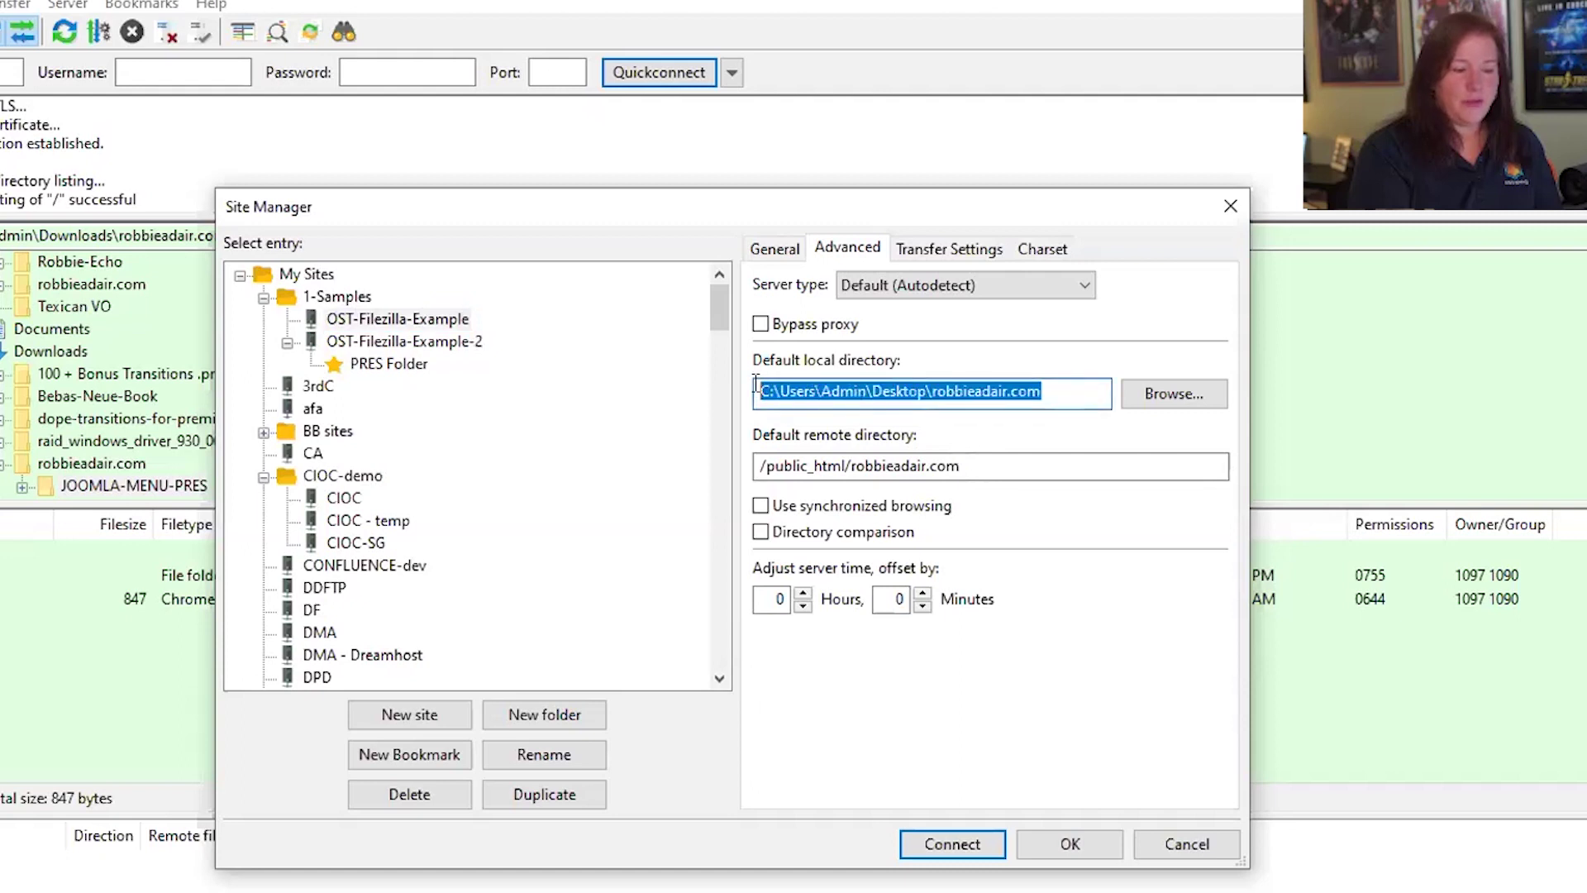
{"action": "left_click_drag", "start_coordinate": [961, 466], "coordinate": [734, 449]}
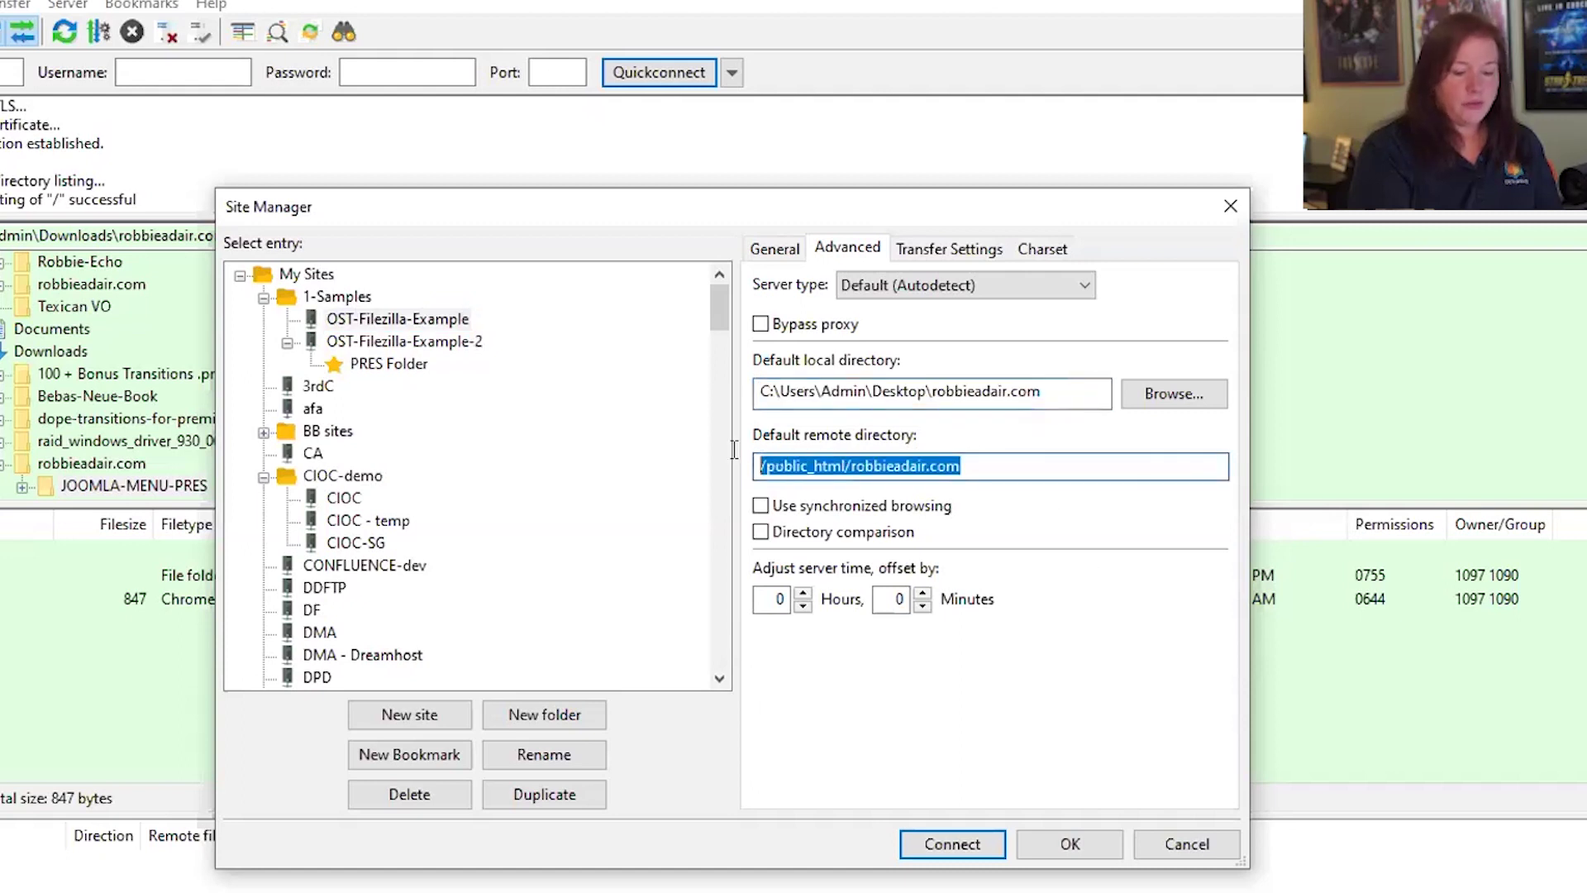
{"action": "left_click", "coordinate": [863, 508]}
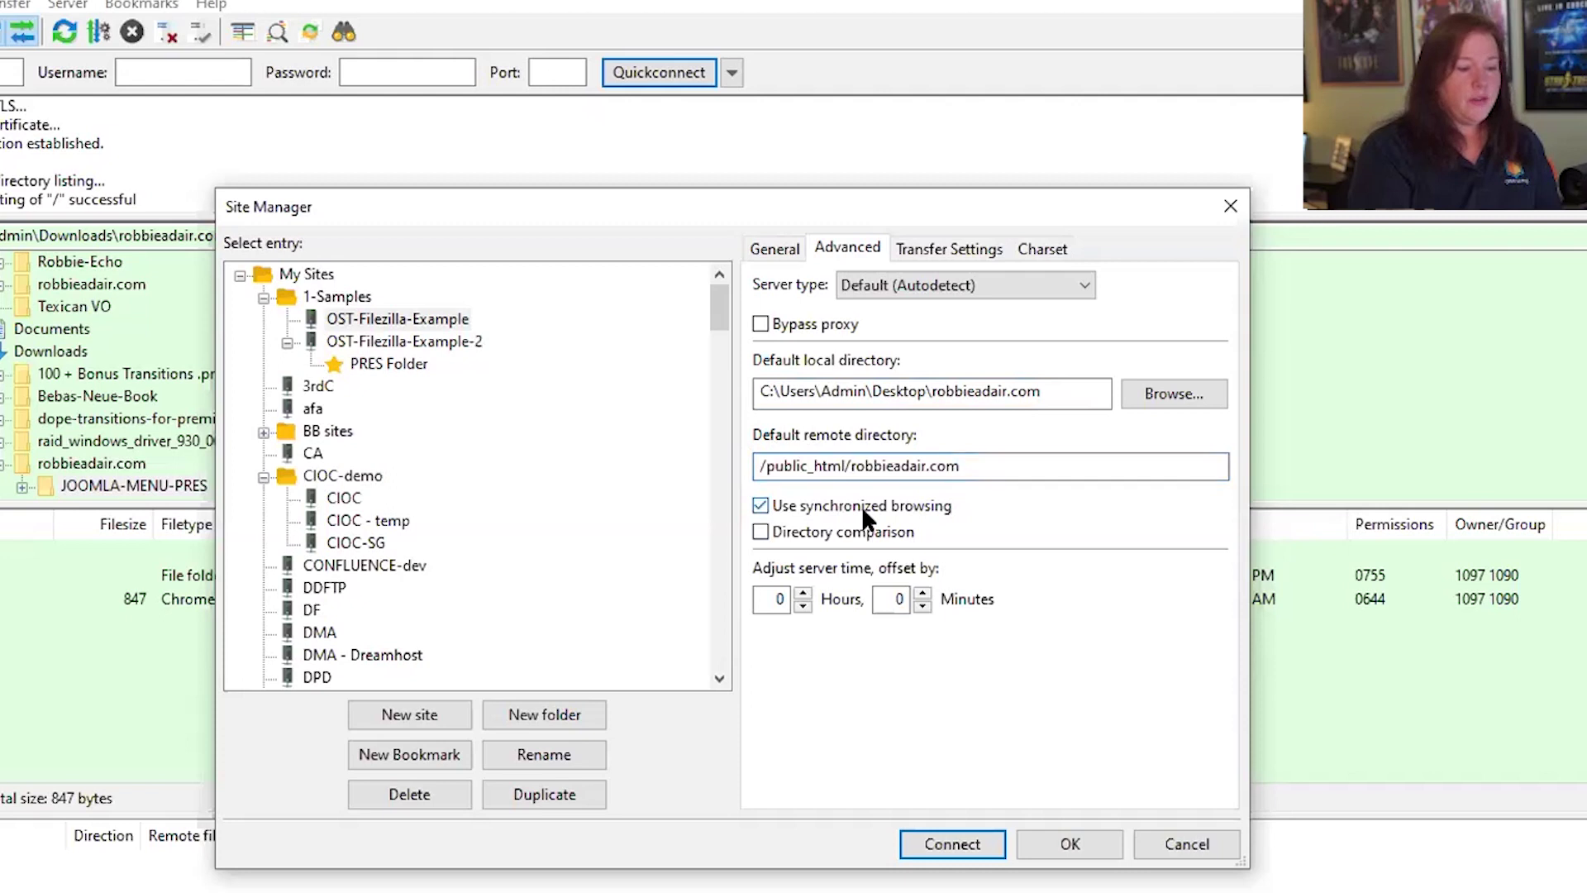
{"action": "left_click", "coordinate": [951, 844]}
{"action": "left_click", "coordinate": [718, 532]}
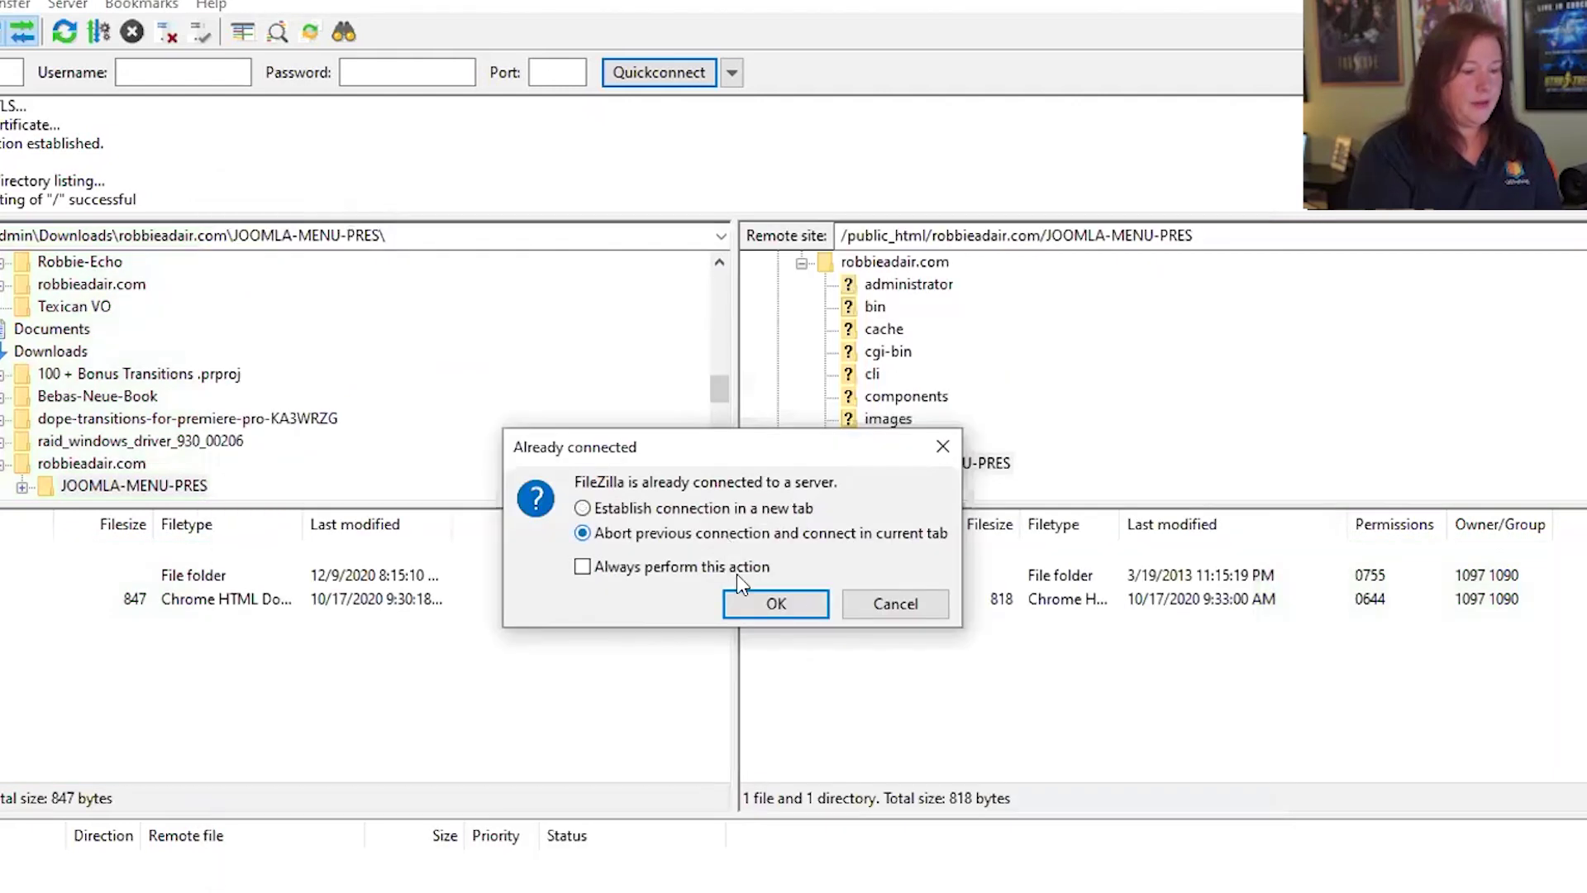
{"action": "left_click", "coordinate": [799, 601]}
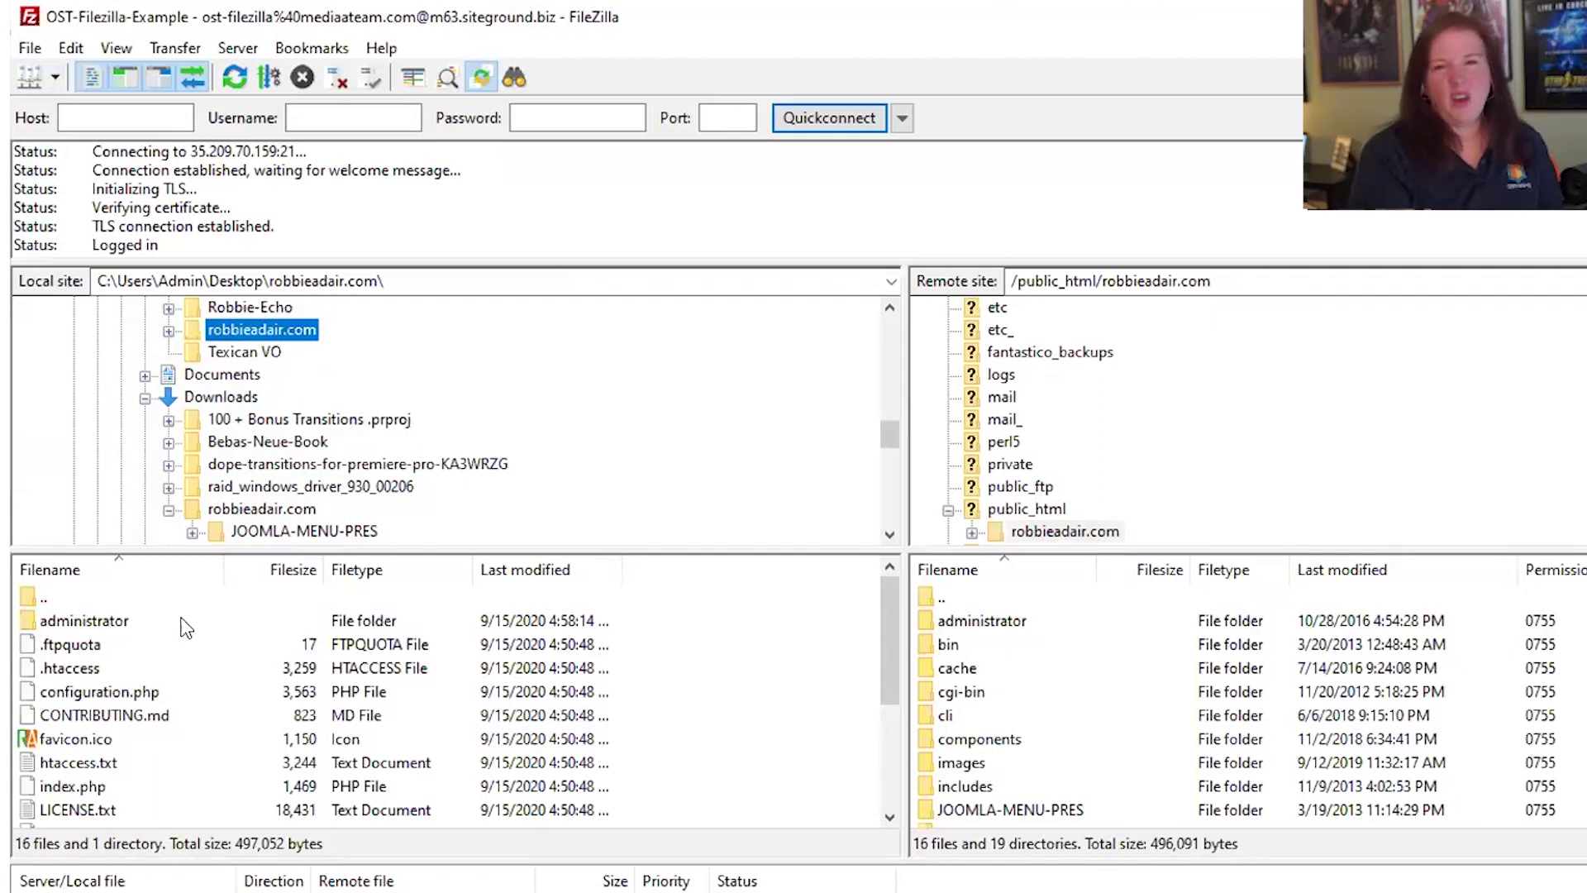
Browse into administrator, components and com_actionlogs, opening folders from both the remote and local sides to demonstrate synchronized browsing
{"action": "double_click", "coordinate": [997, 622]}
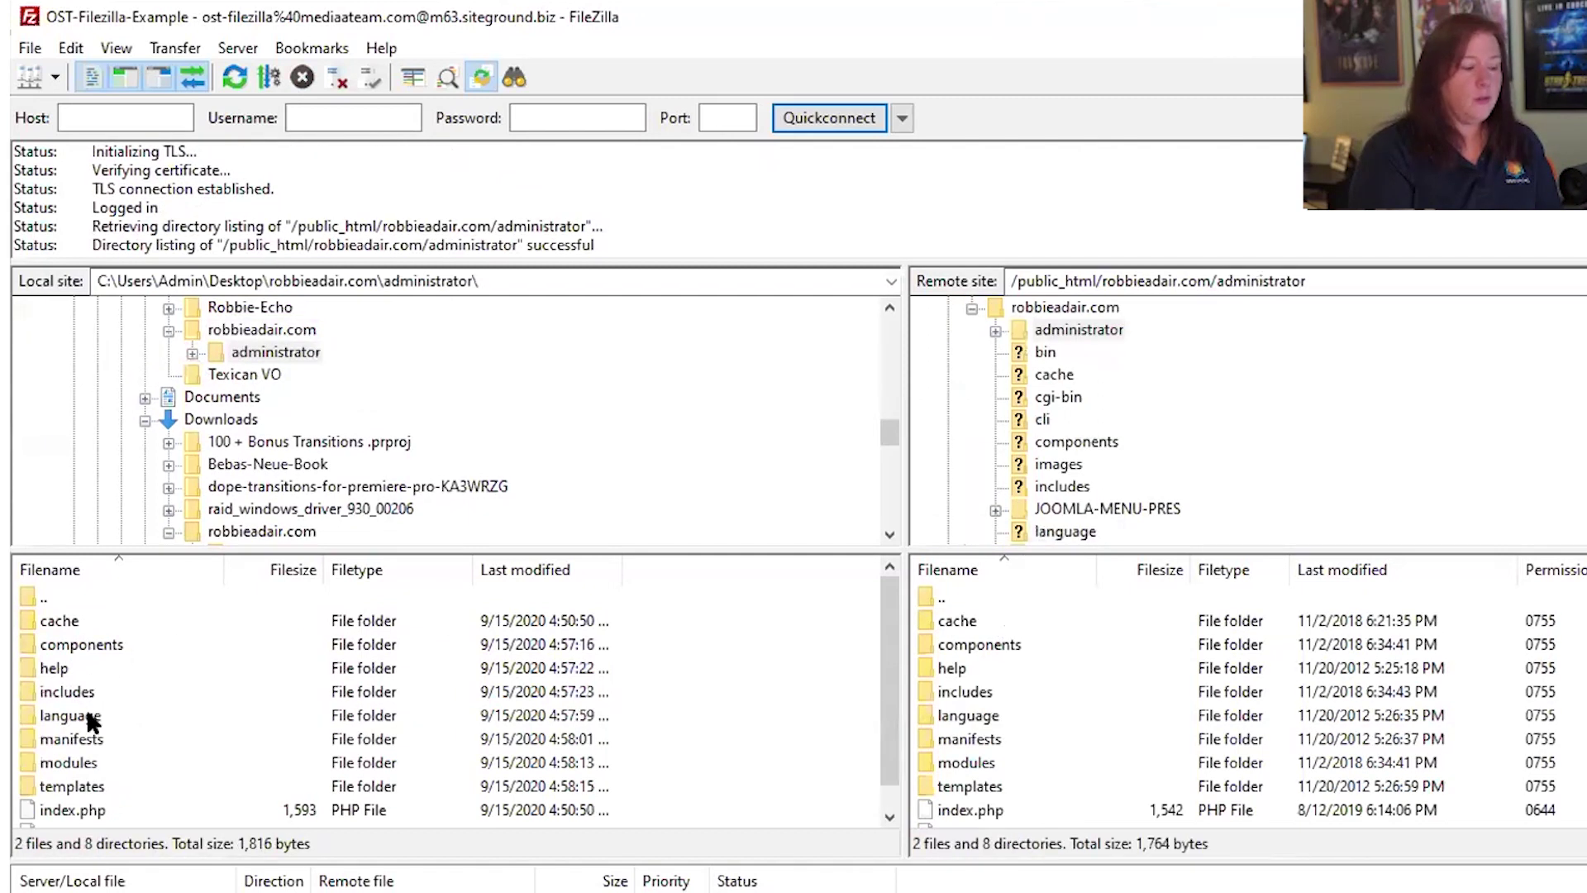
{"action": "double_click", "coordinate": [983, 644]}
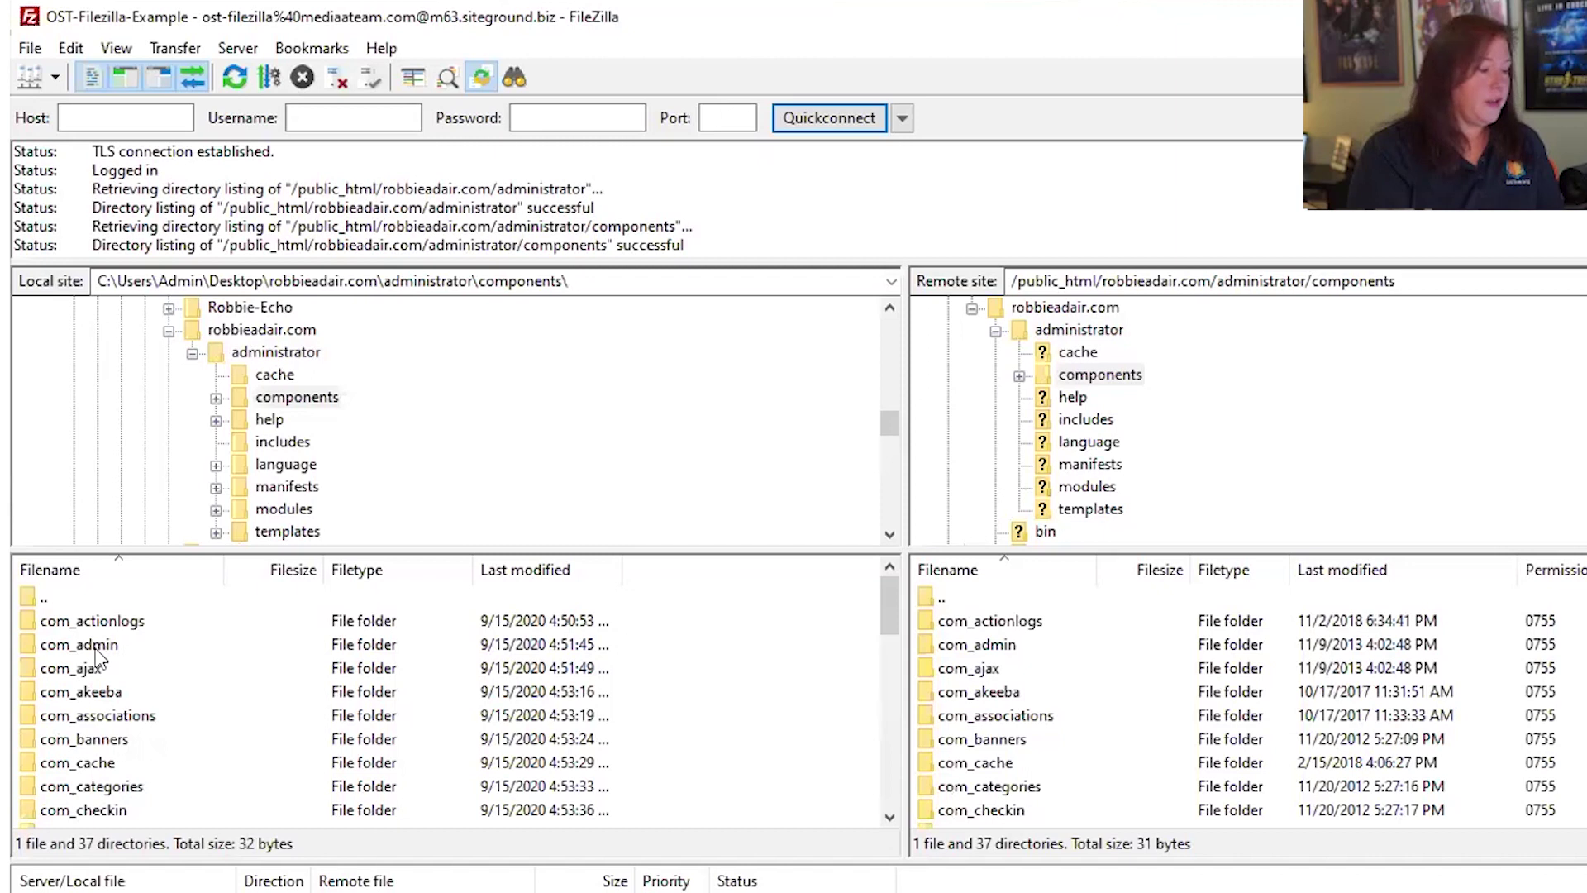
{"action": "double_click", "coordinate": [101, 622]}
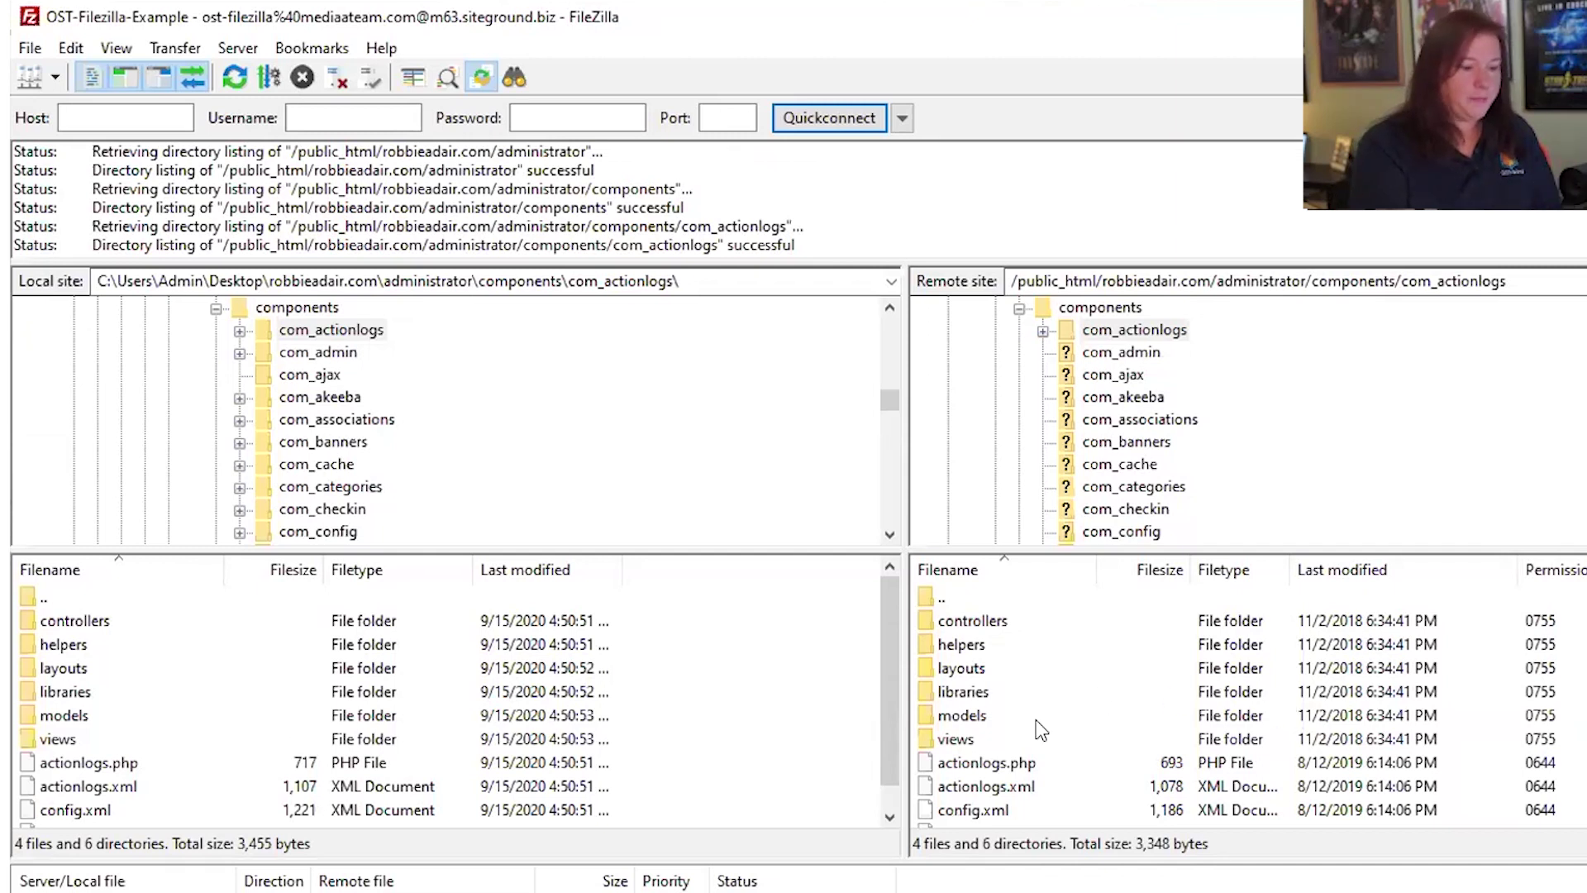
Enable synchronized browsing and directory comparison for the PRES Folder bookmark and connect through it in the current tab, aborting the previous connection
{"action": "left_click", "coordinate": [53, 77]}
{"action": "left_click", "coordinate": [29, 77]}
{"action": "left_click", "coordinate": [573, 375]}
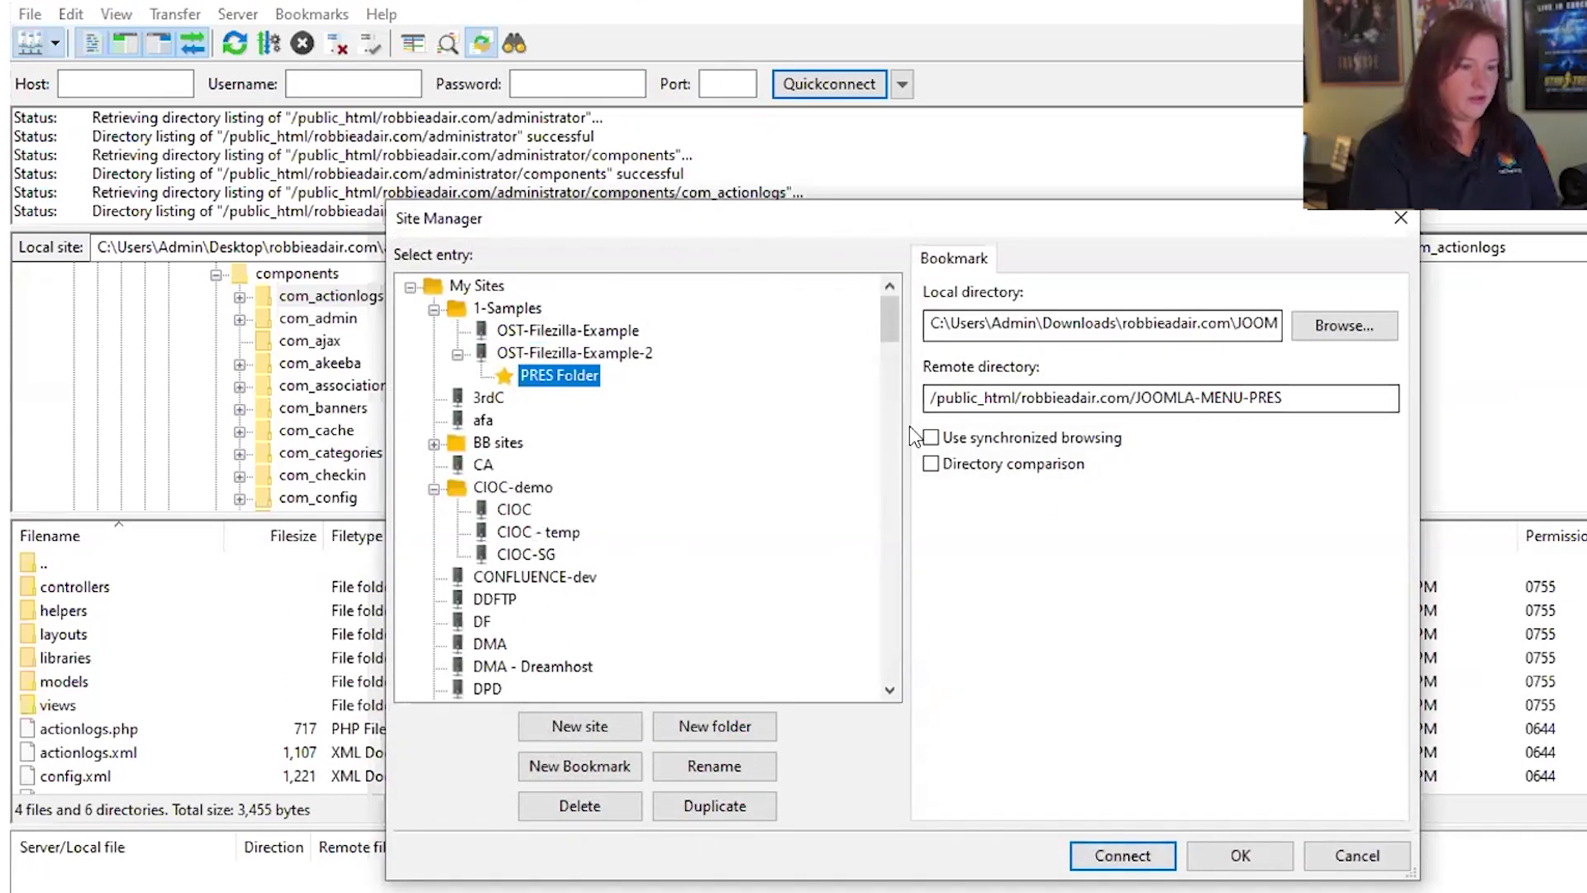
{"action": "left_click", "coordinate": [1011, 438]}
{"action": "left_click", "coordinate": [999, 467]}
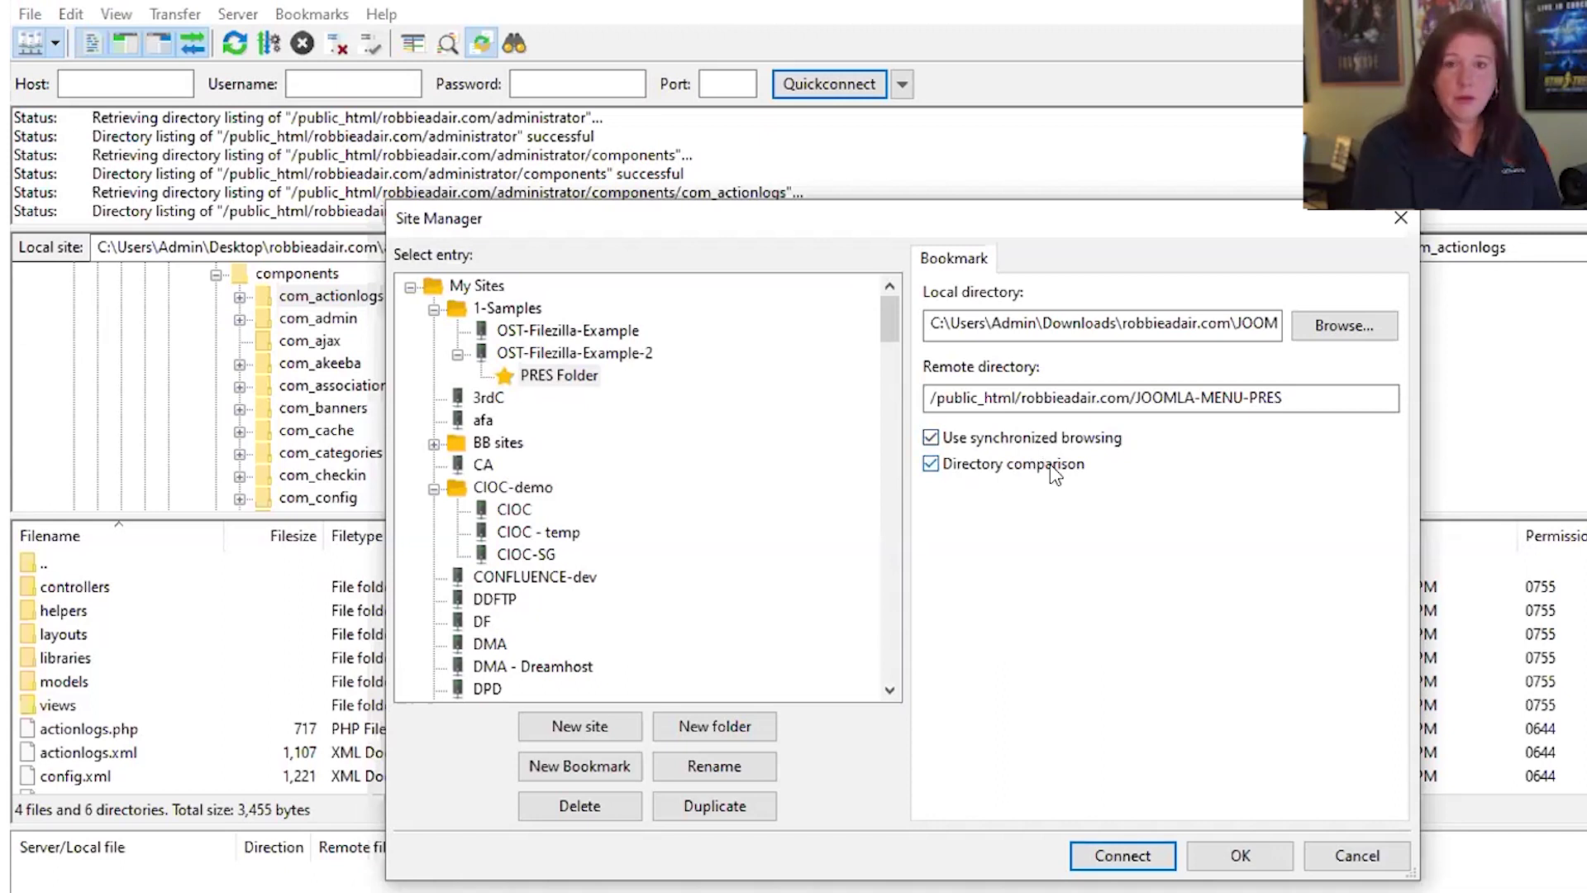
{"action": "left_click", "coordinate": [1137, 856]}
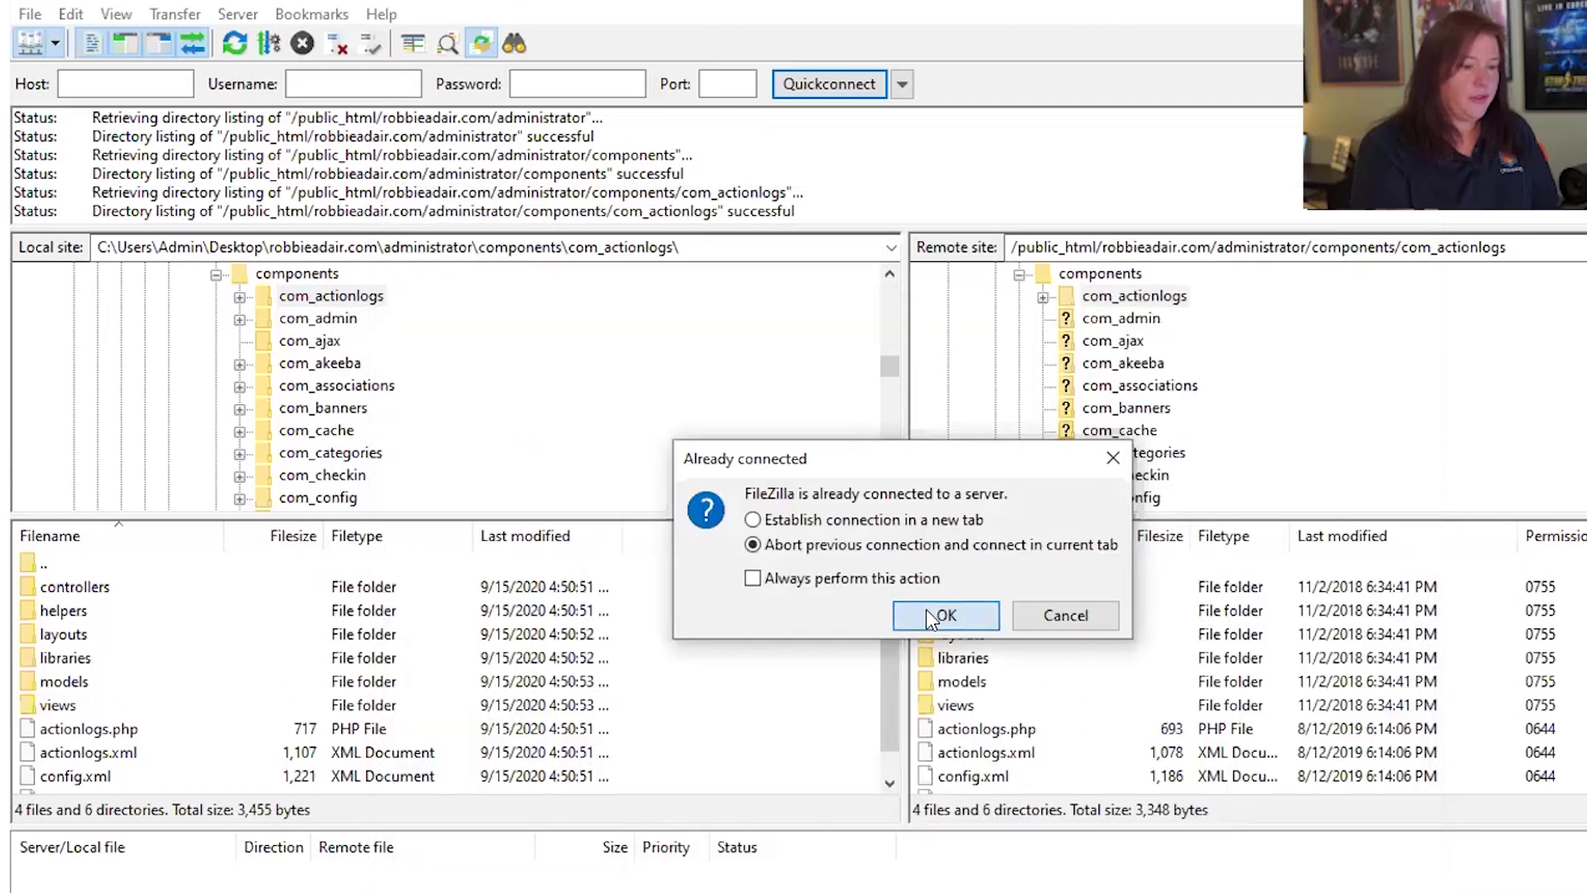
{"action": "left_click", "coordinate": [935, 615]}
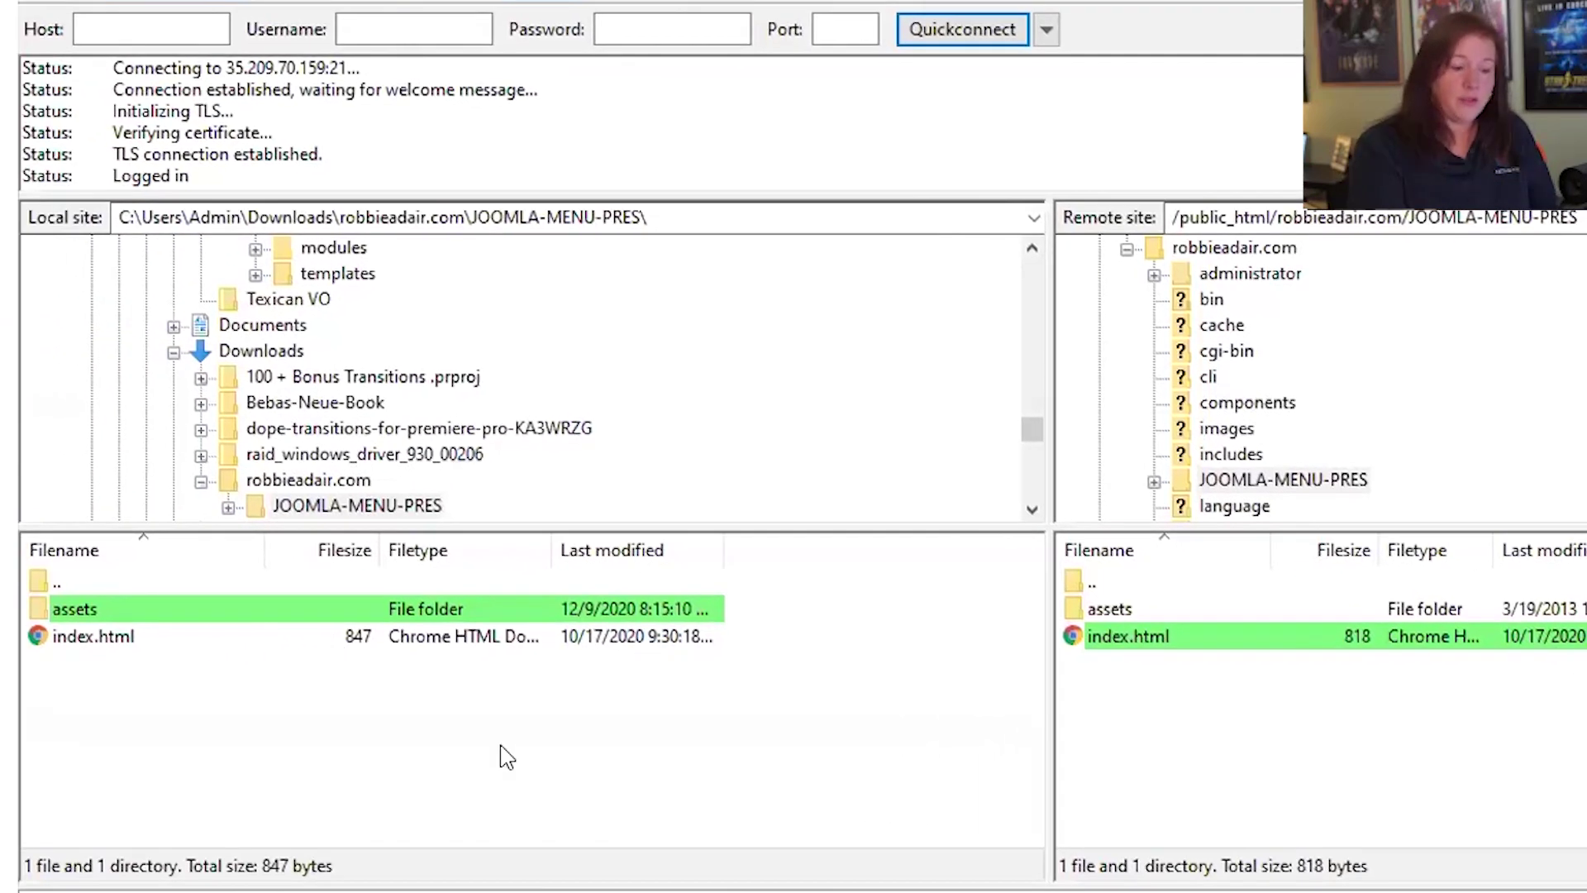
Open the assets folder and download the missing kpf.json from the remote side into the local assets folder
{"action": "double_click", "coordinate": [62, 626]}
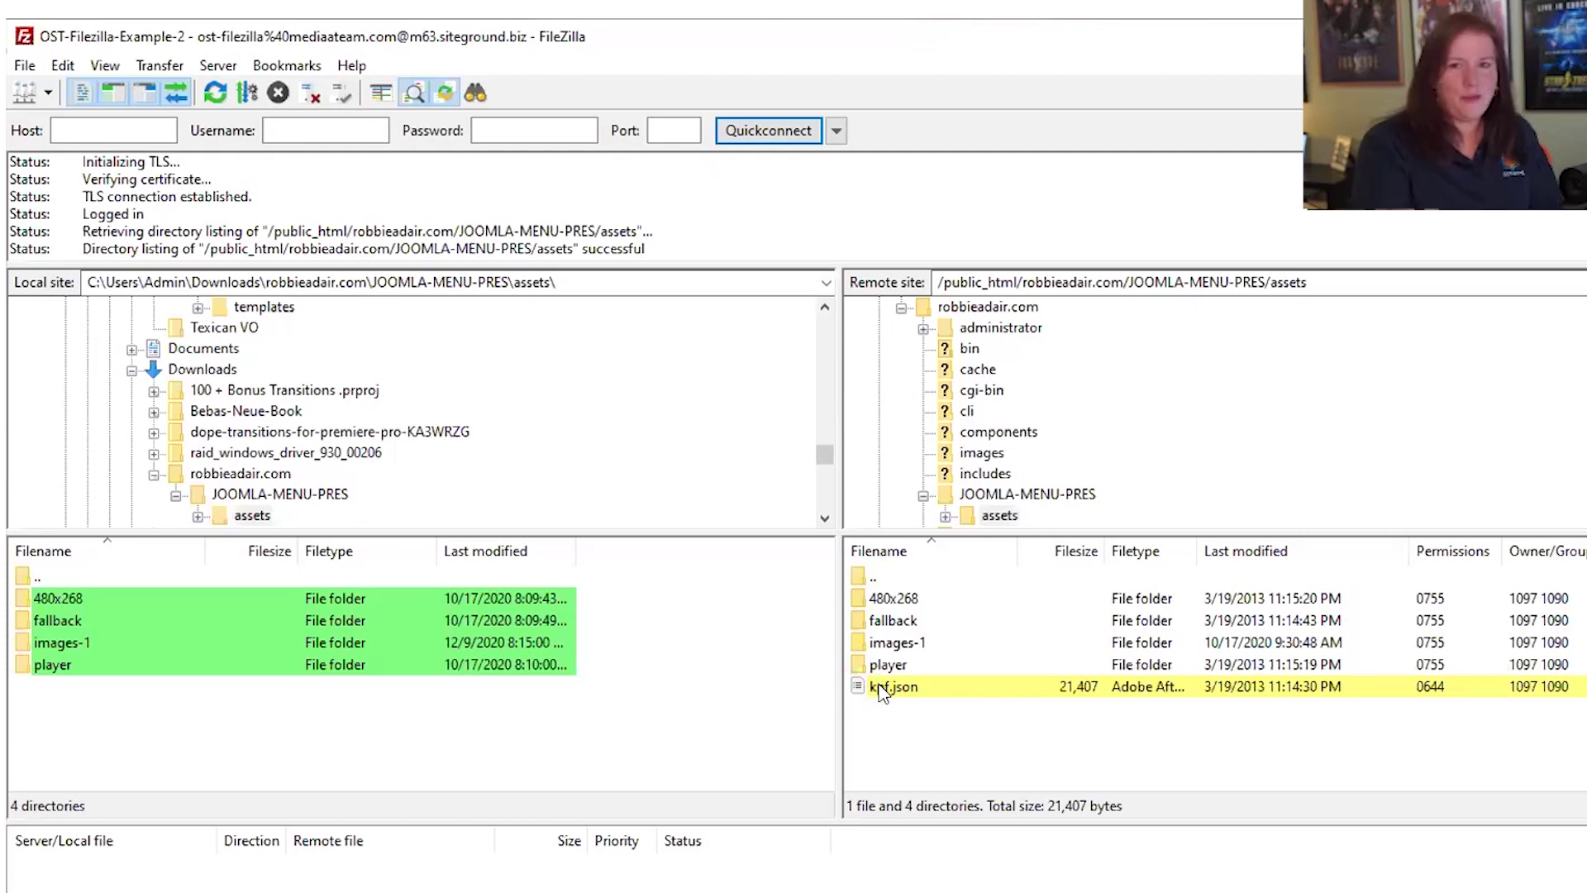
{"action": "left_click_drag", "start_coordinate": [885, 692], "coordinate": [619, 721]}
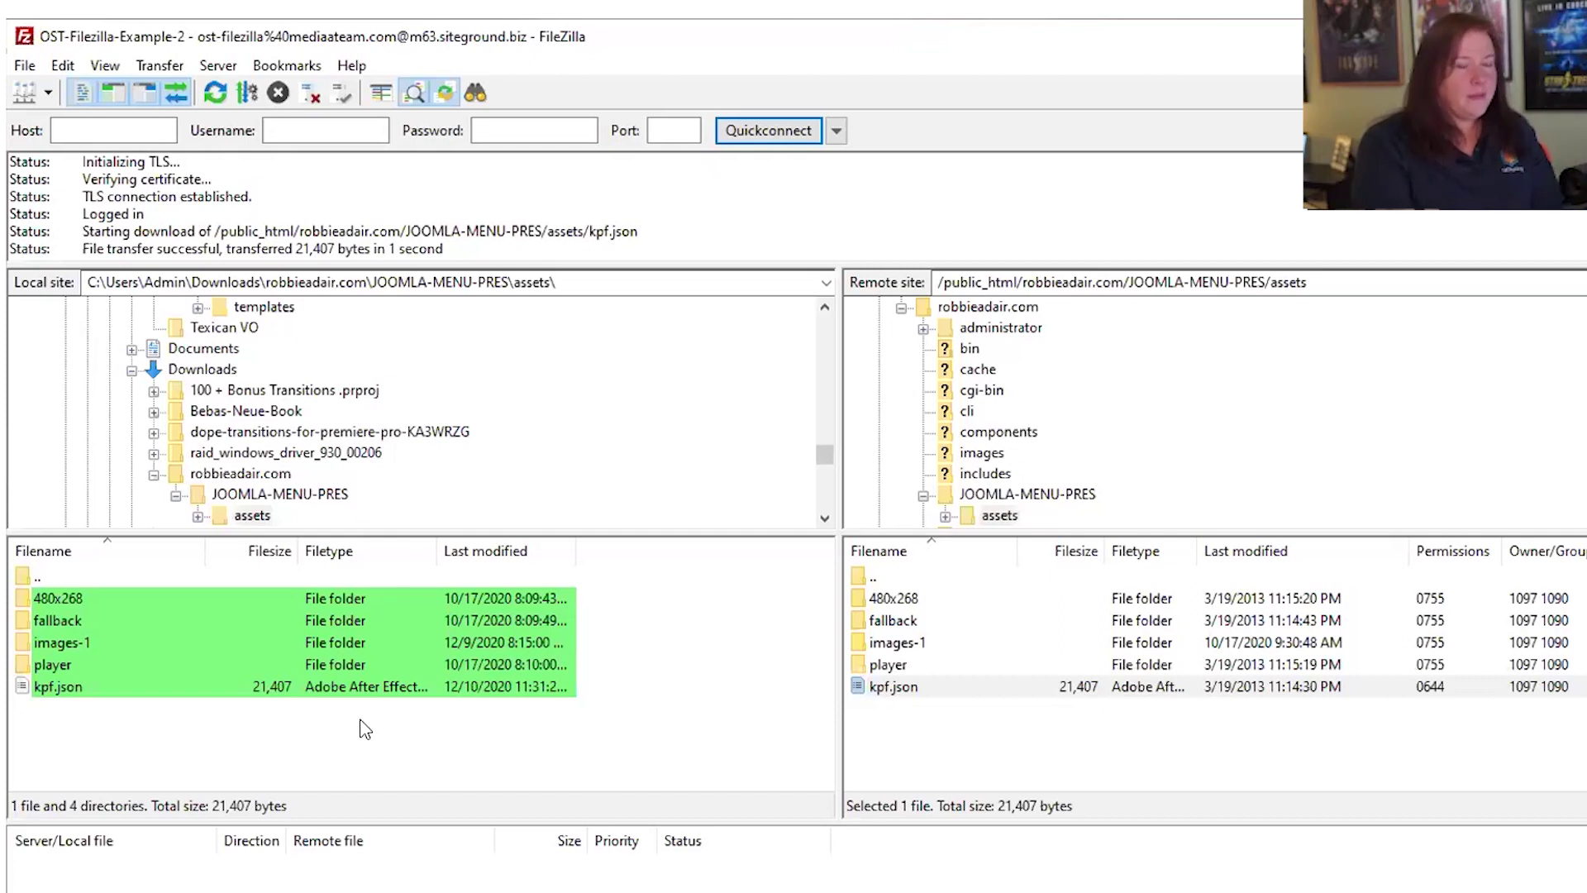
Browse into 480x268 and images-1 to compare local and remote files, and return to the JOOMLA-MENU-PRES folder
{"action": "double_click", "coordinate": [47, 597]}
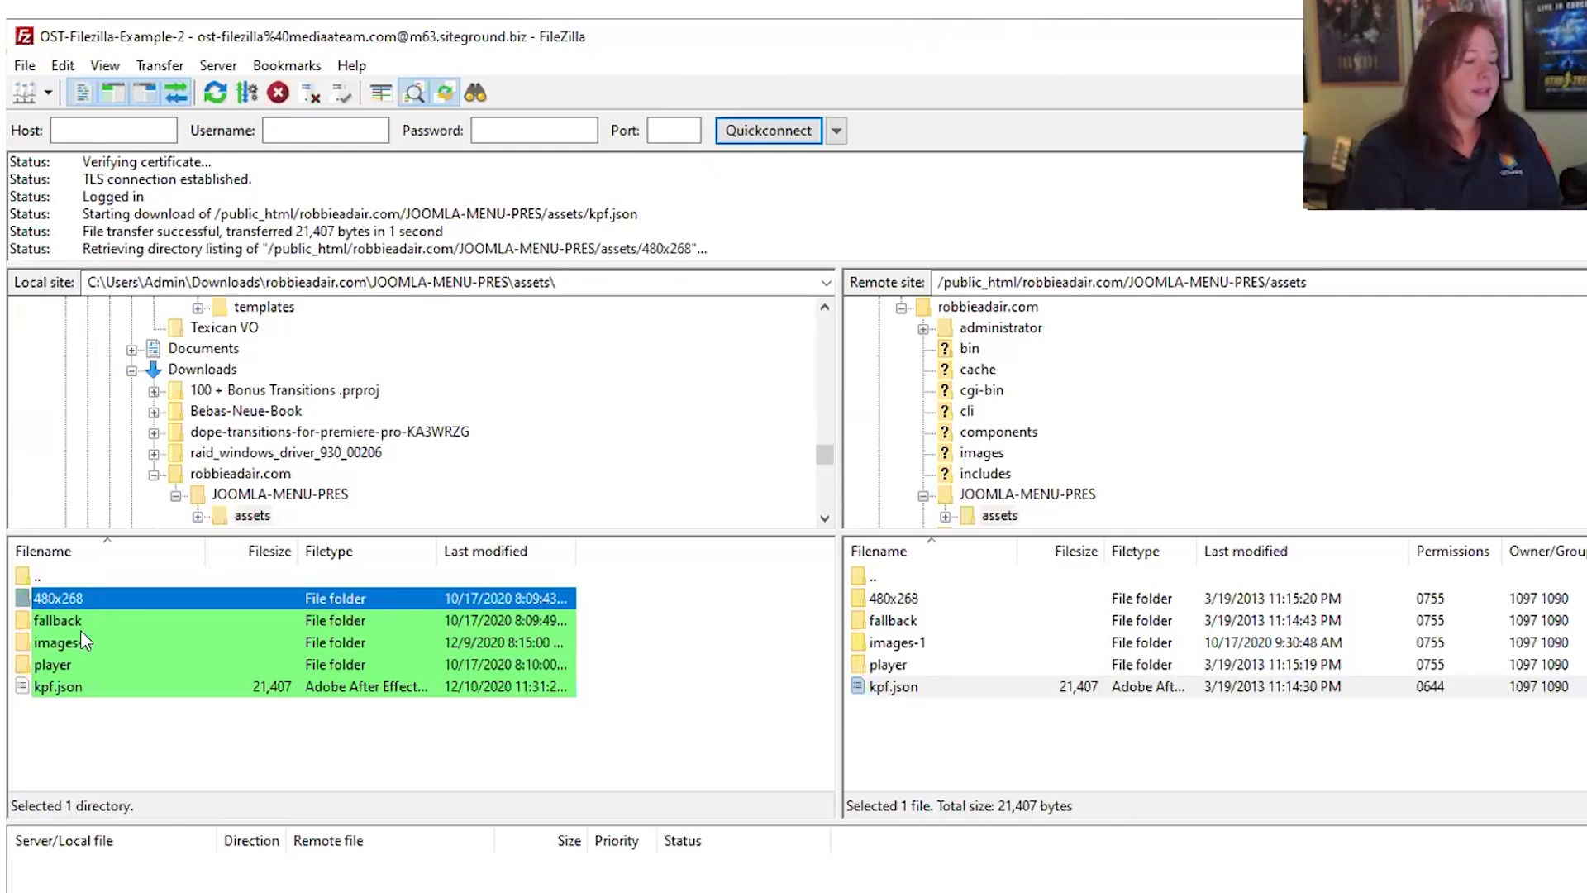
{"action": "double_click", "coordinate": [77, 602]}
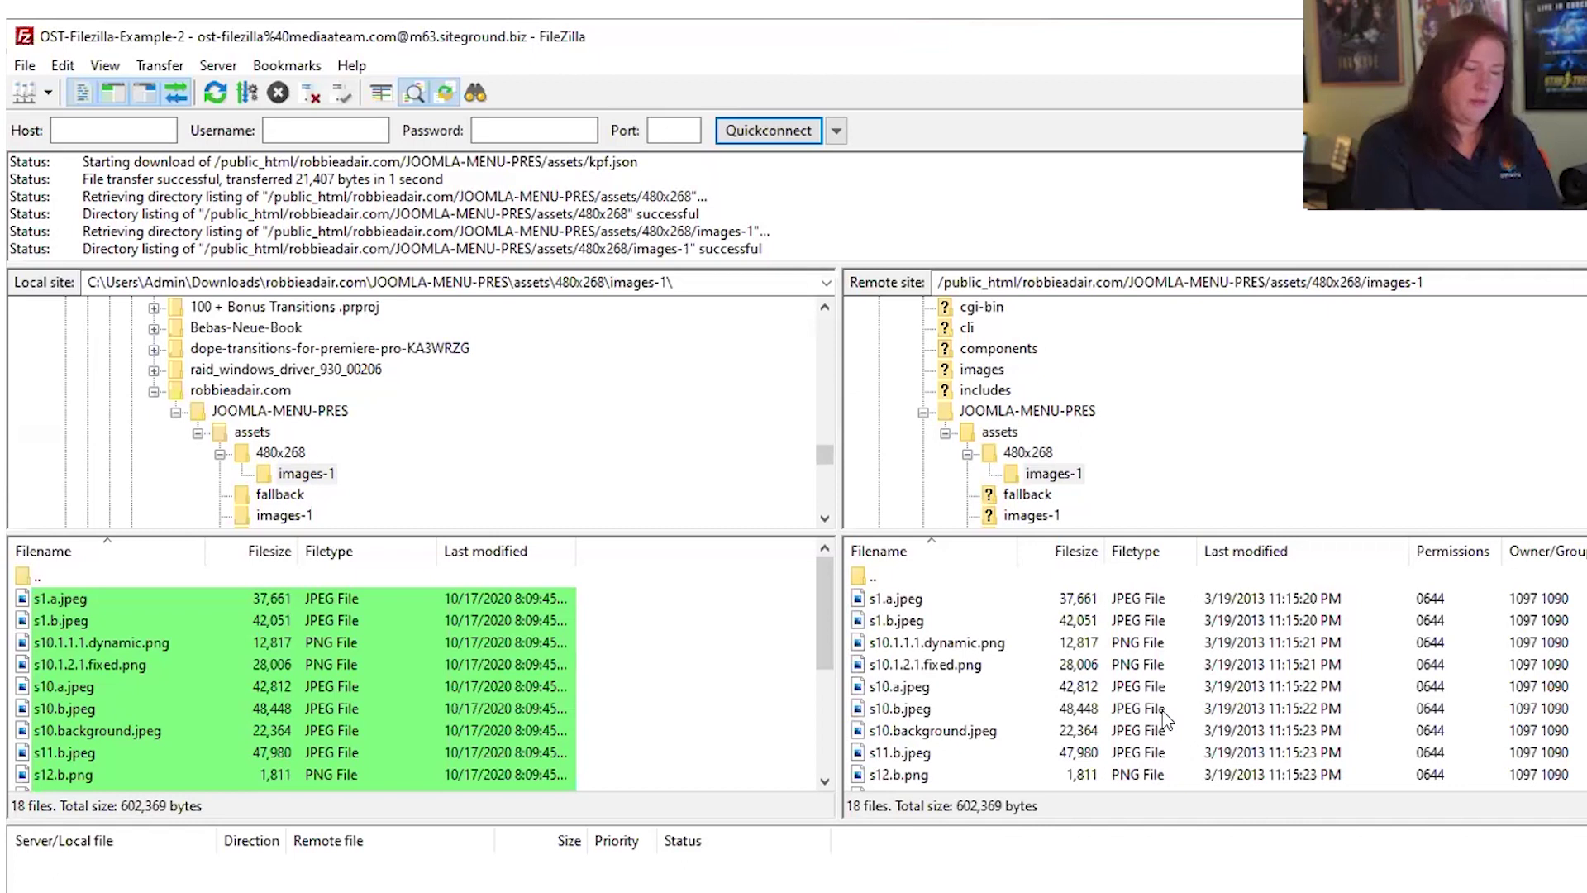
{"action": "scroll", "coordinate": [1211, 688], "scroll_direction": "down", "scroll_amount": 3}
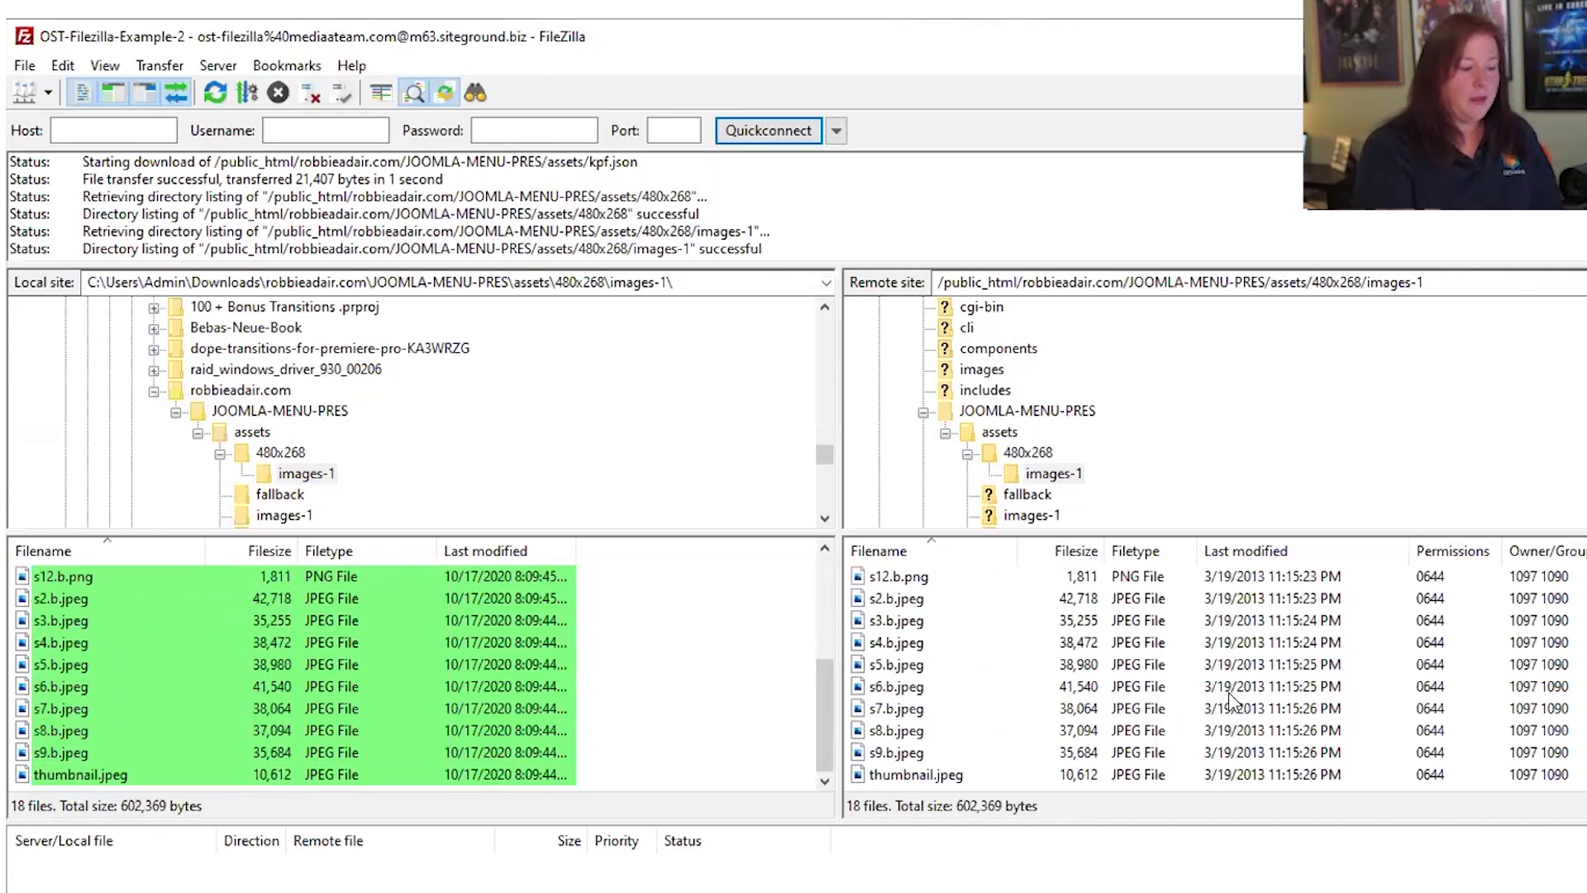
{"action": "scroll", "coordinate": [910, 617], "scroll_direction": "up", "scroll_amount": 3}
{"action": "double_click", "coordinate": [921, 578]}
{"action": "double_click", "coordinate": [921, 578]}
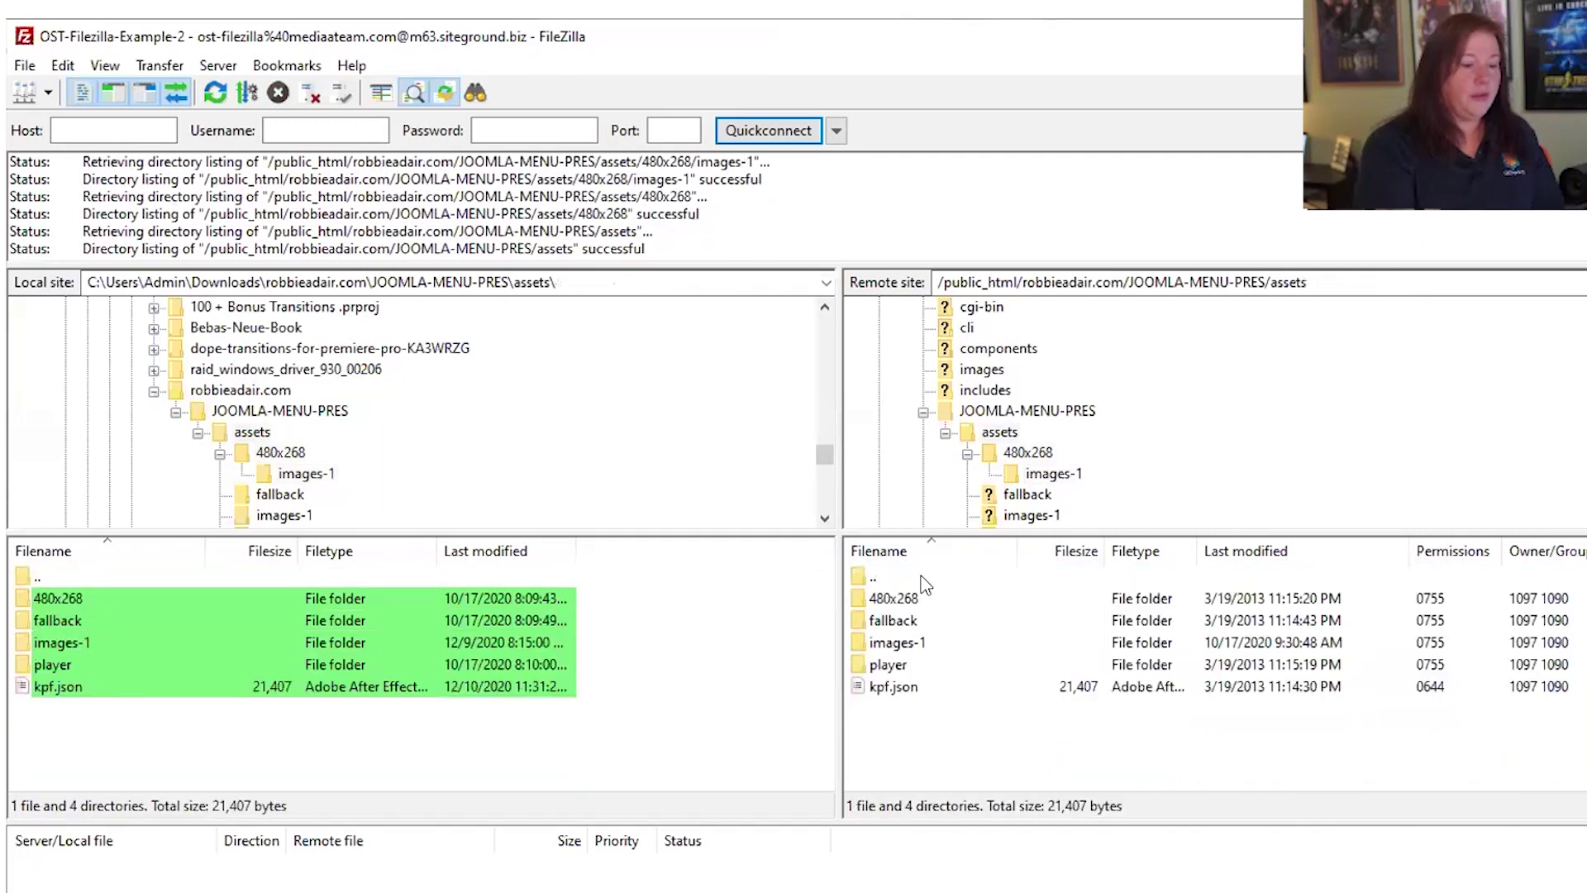
{"action": "double_click", "coordinate": [922, 579]}
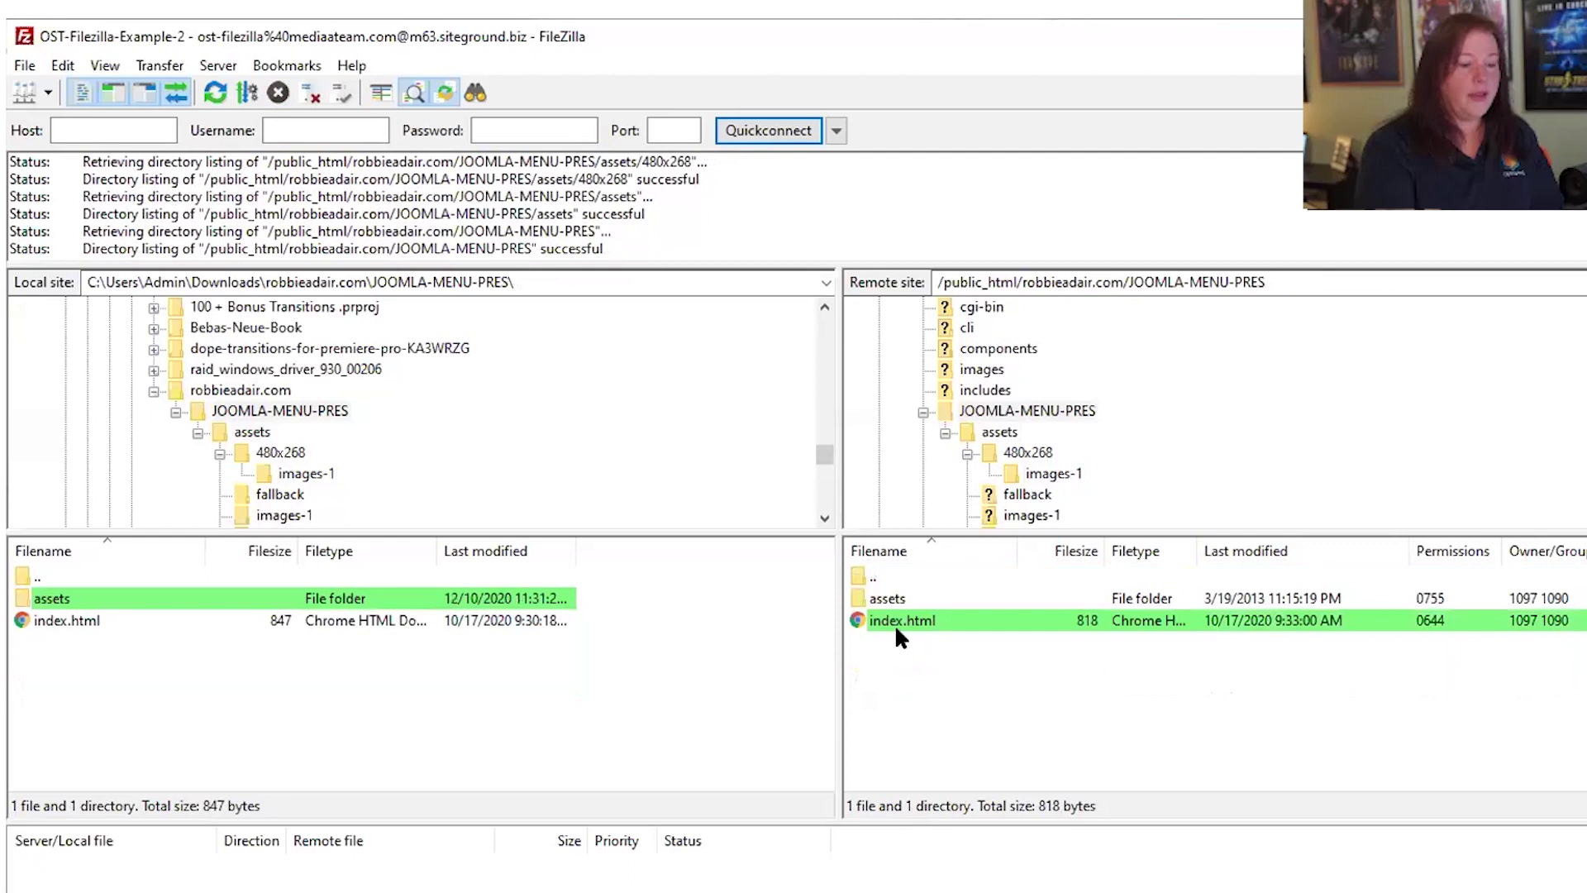
Show the file actions available for the remote index.html, including View/Edit, and dismiss them without choosing one
{"action": "left_click", "coordinate": [905, 625]}
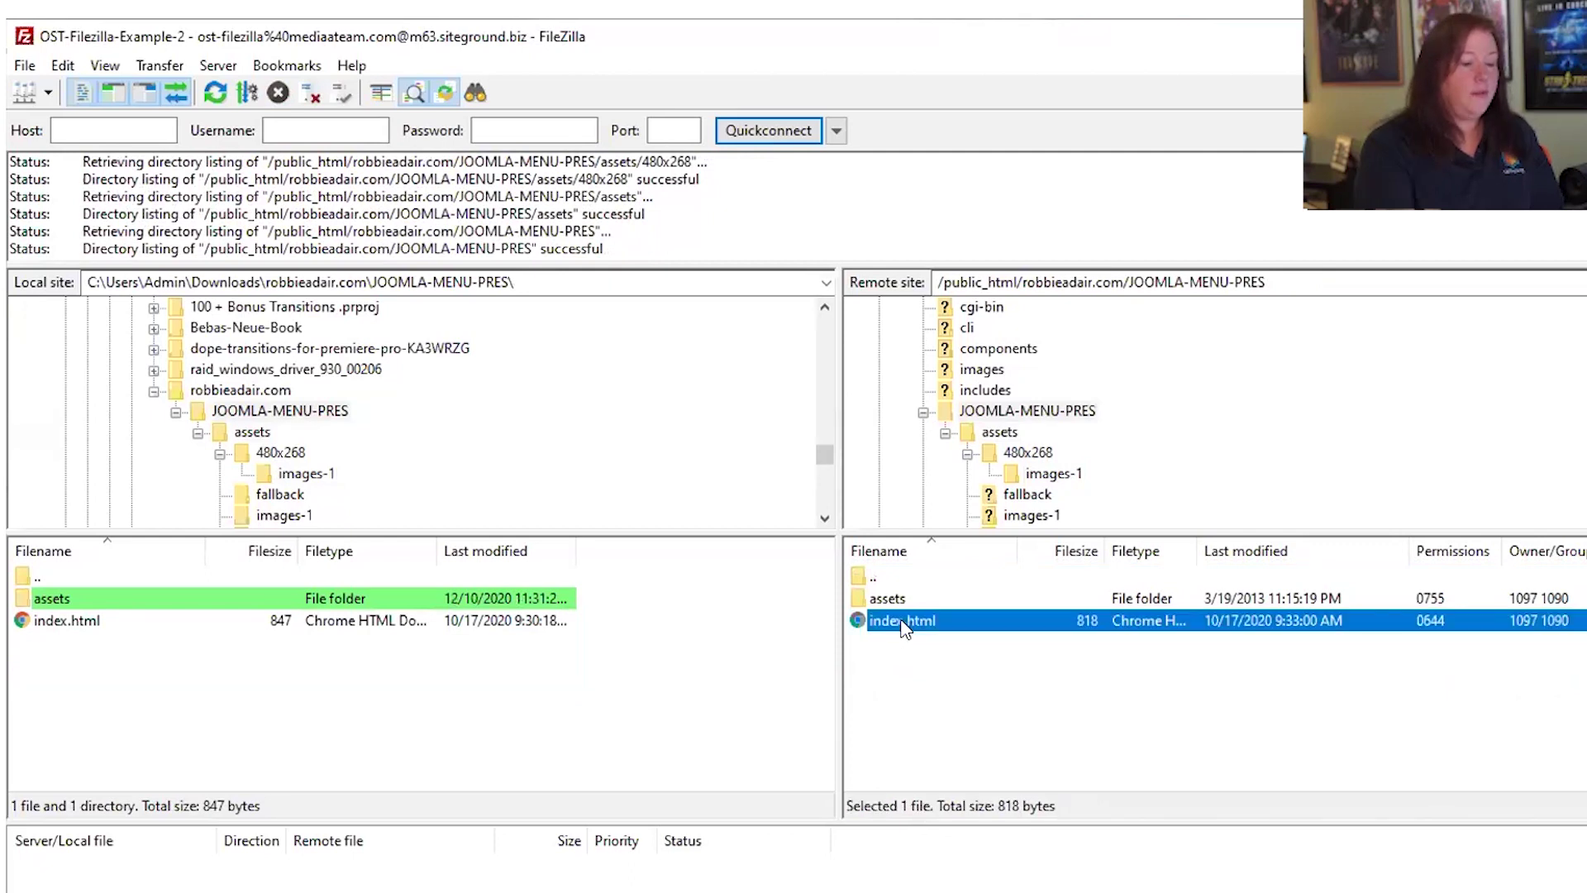
{"action": "right_click", "coordinate": [905, 627]}
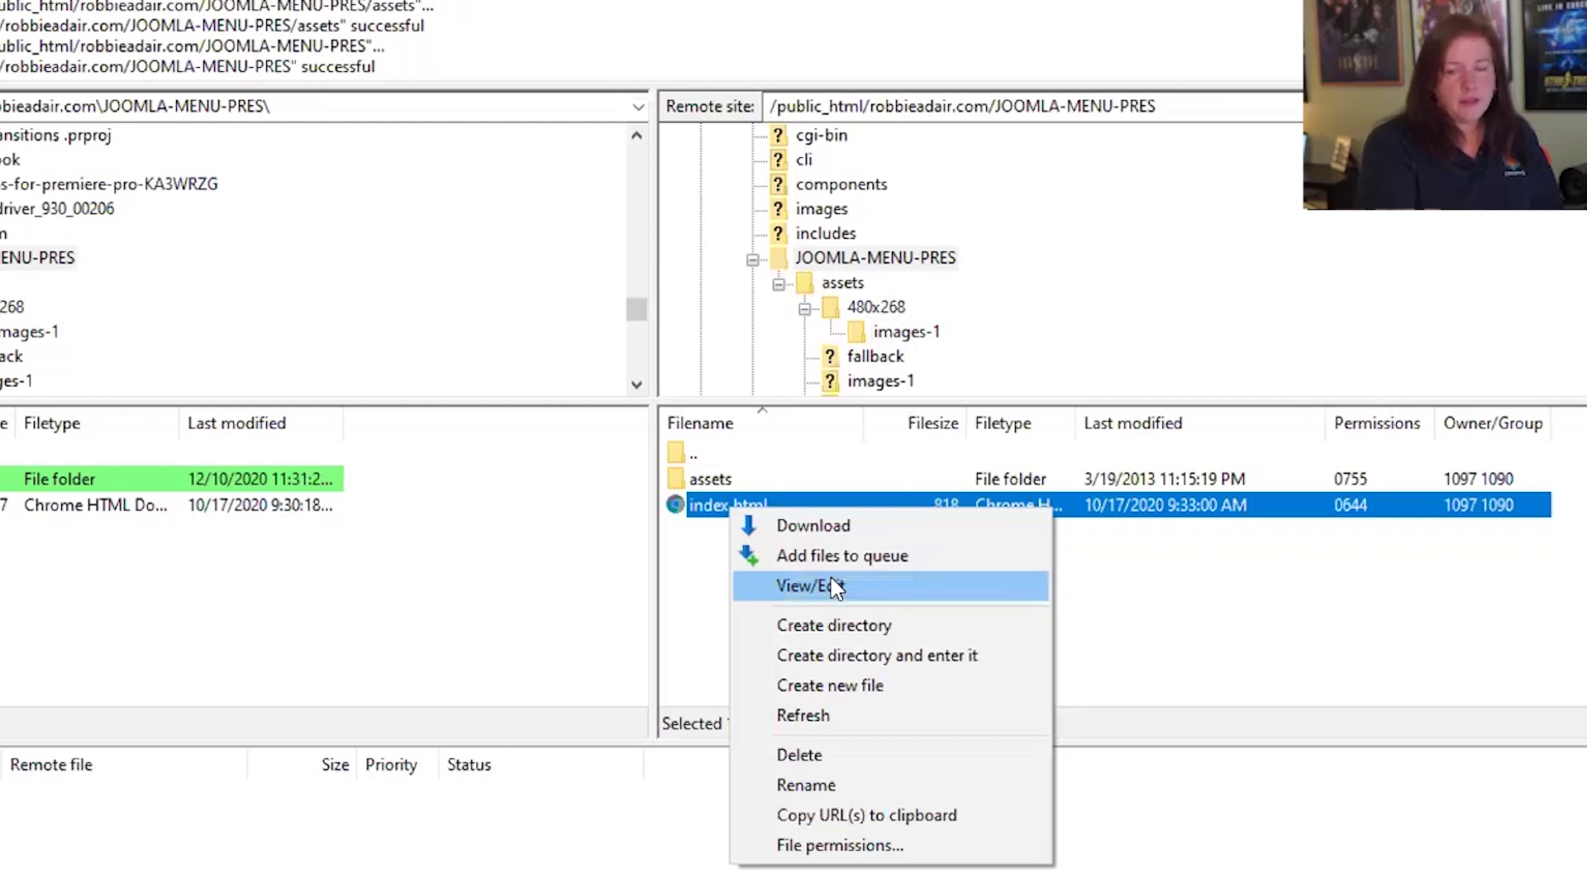
{"action": "left_click", "coordinate": [1223, 593]}
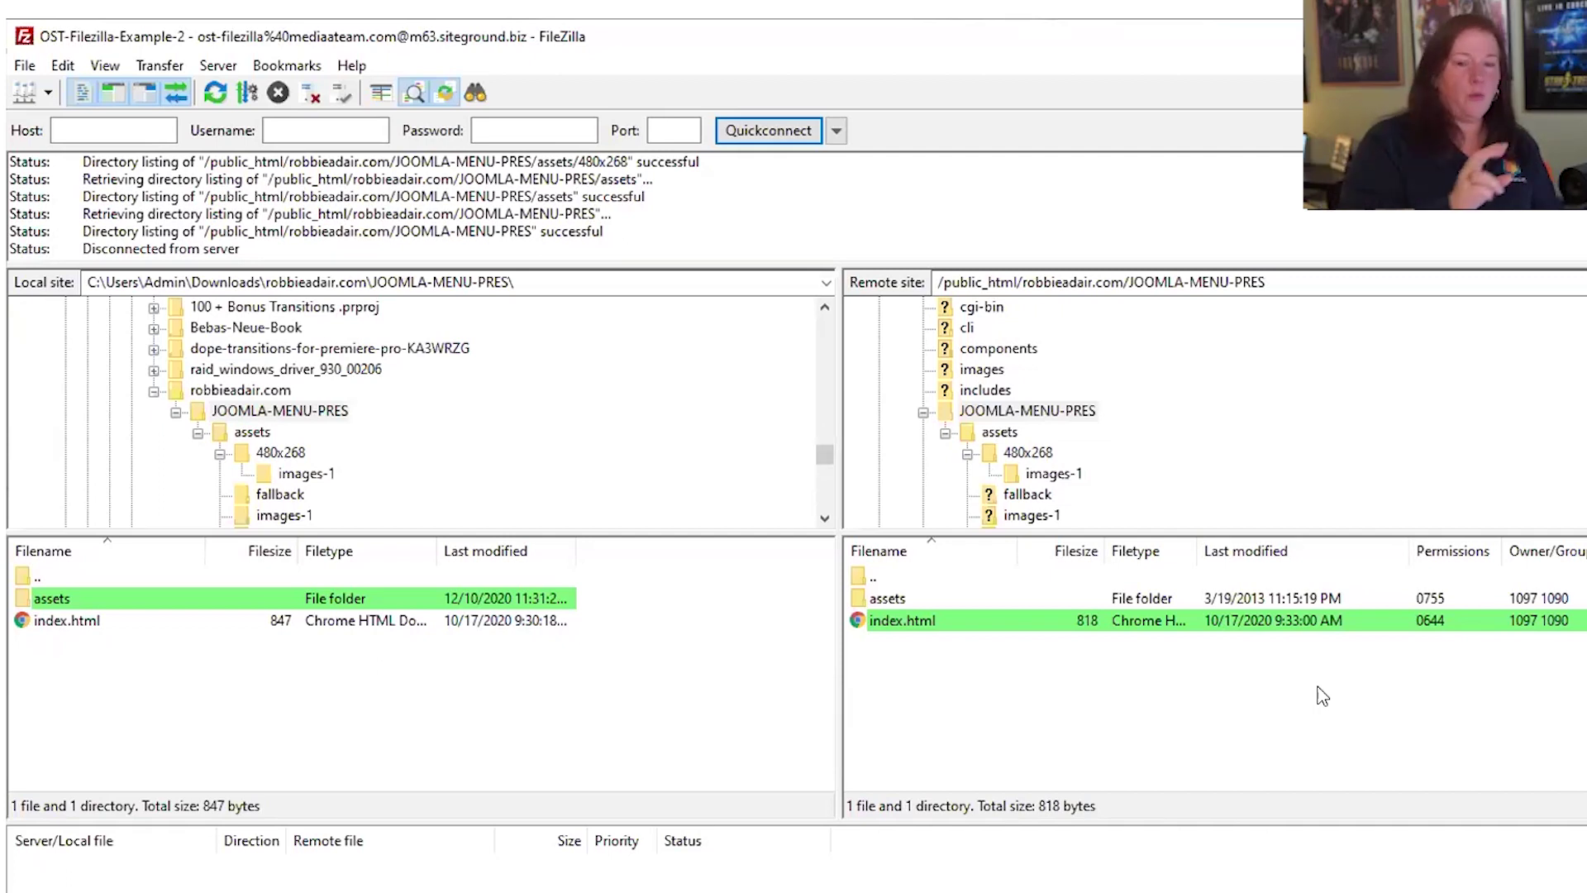
Bring up the New bookmark dialog to review the global and site-specific types, and cancel without adding a bookmark
{"action": "left_click", "coordinate": [287, 66]}
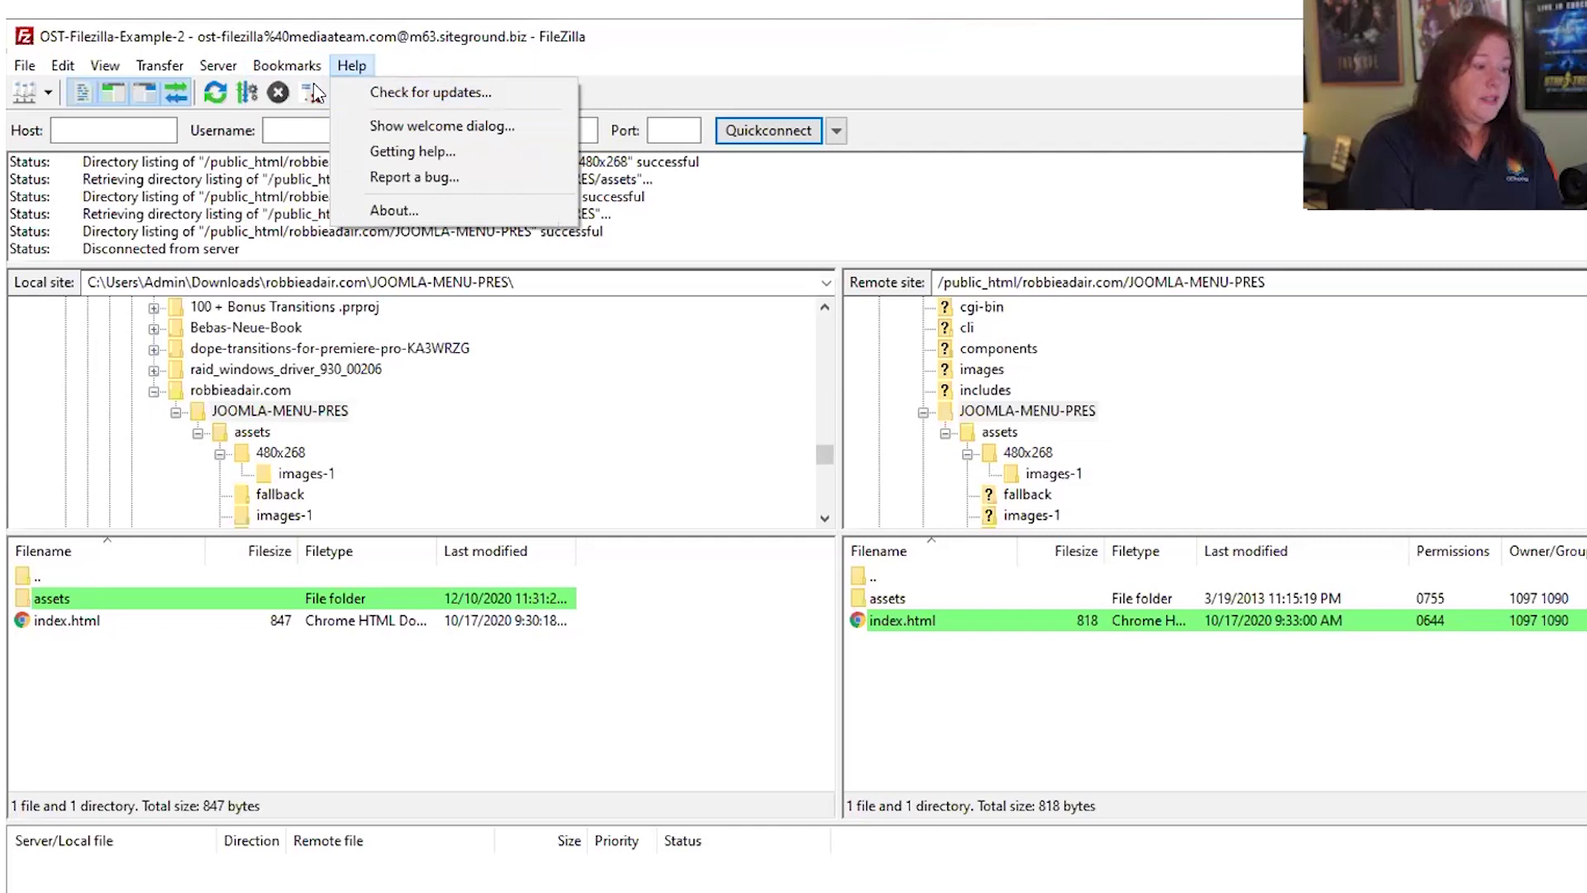
{"action": "mouse_move", "coordinate": [51, 68]}
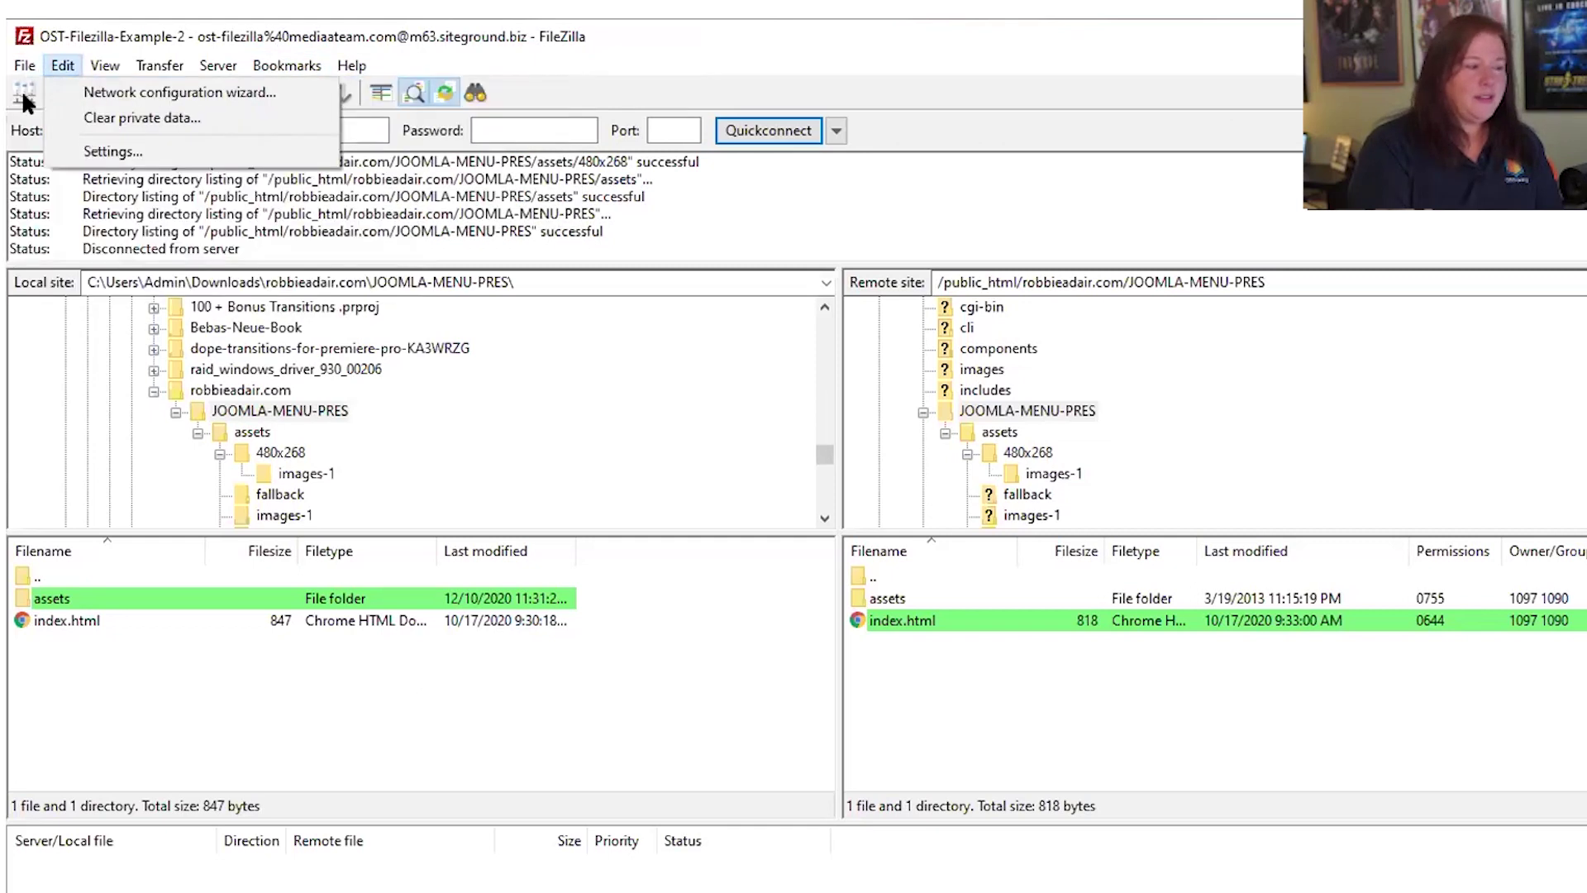
{"action": "left_click", "coordinate": [285, 66]}
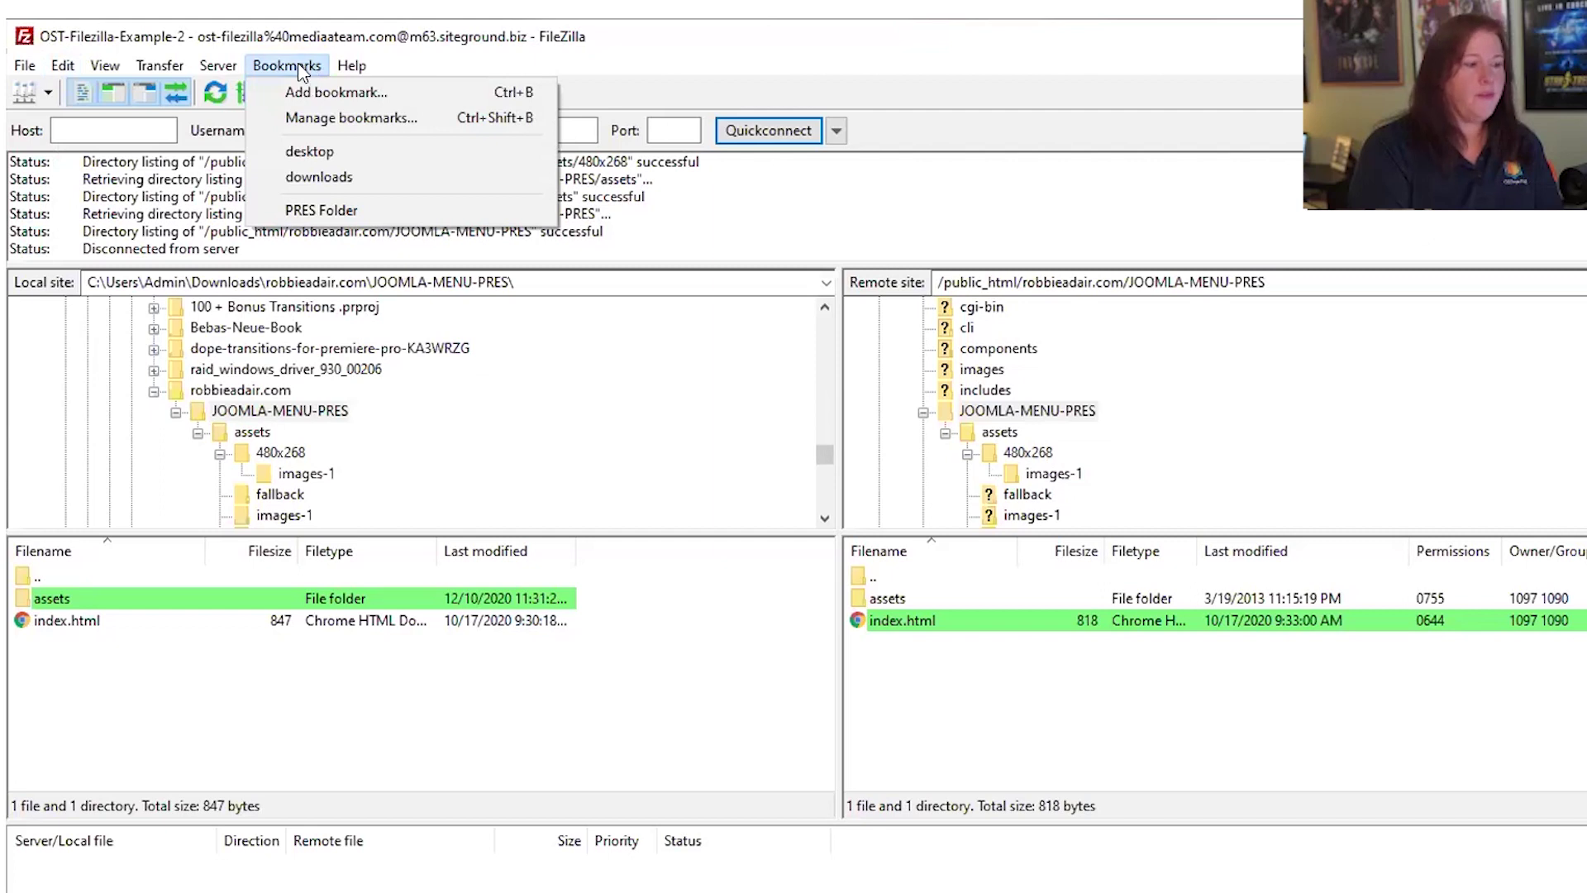
{"action": "left_click", "coordinate": [373, 94]}
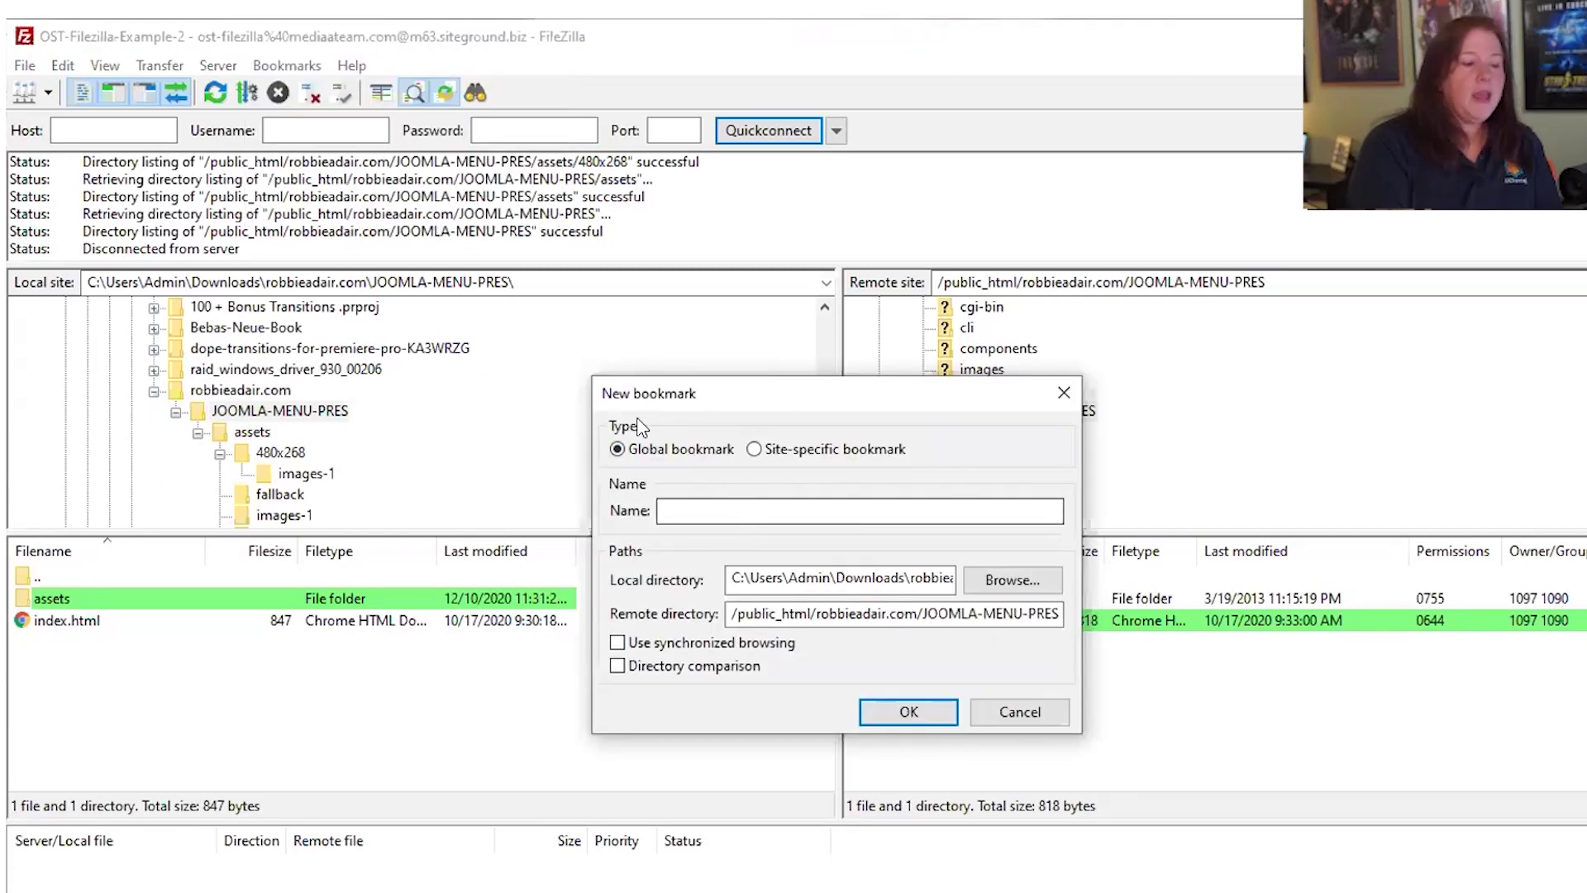
{"action": "left_click", "coordinate": [1018, 711]}
Review the local and remote directories of the global desktop and downloads bookmarks in the bookmark manager, and cancel without changes
{"action": "left_click", "coordinate": [287, 66]}
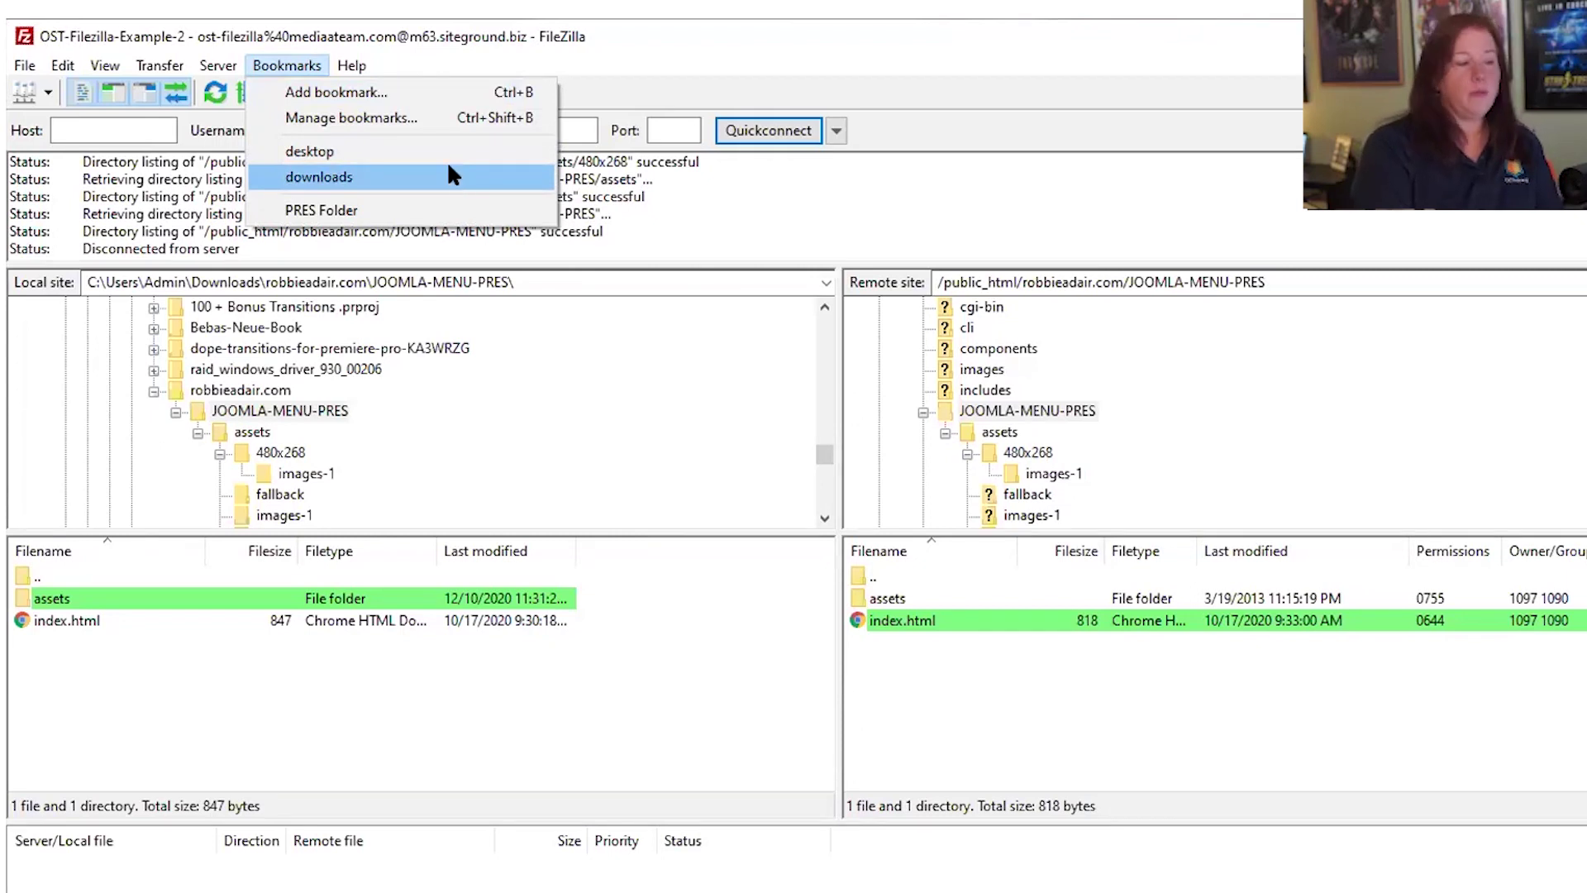
{"action": "left_click", "coordinate": [351, 120]}
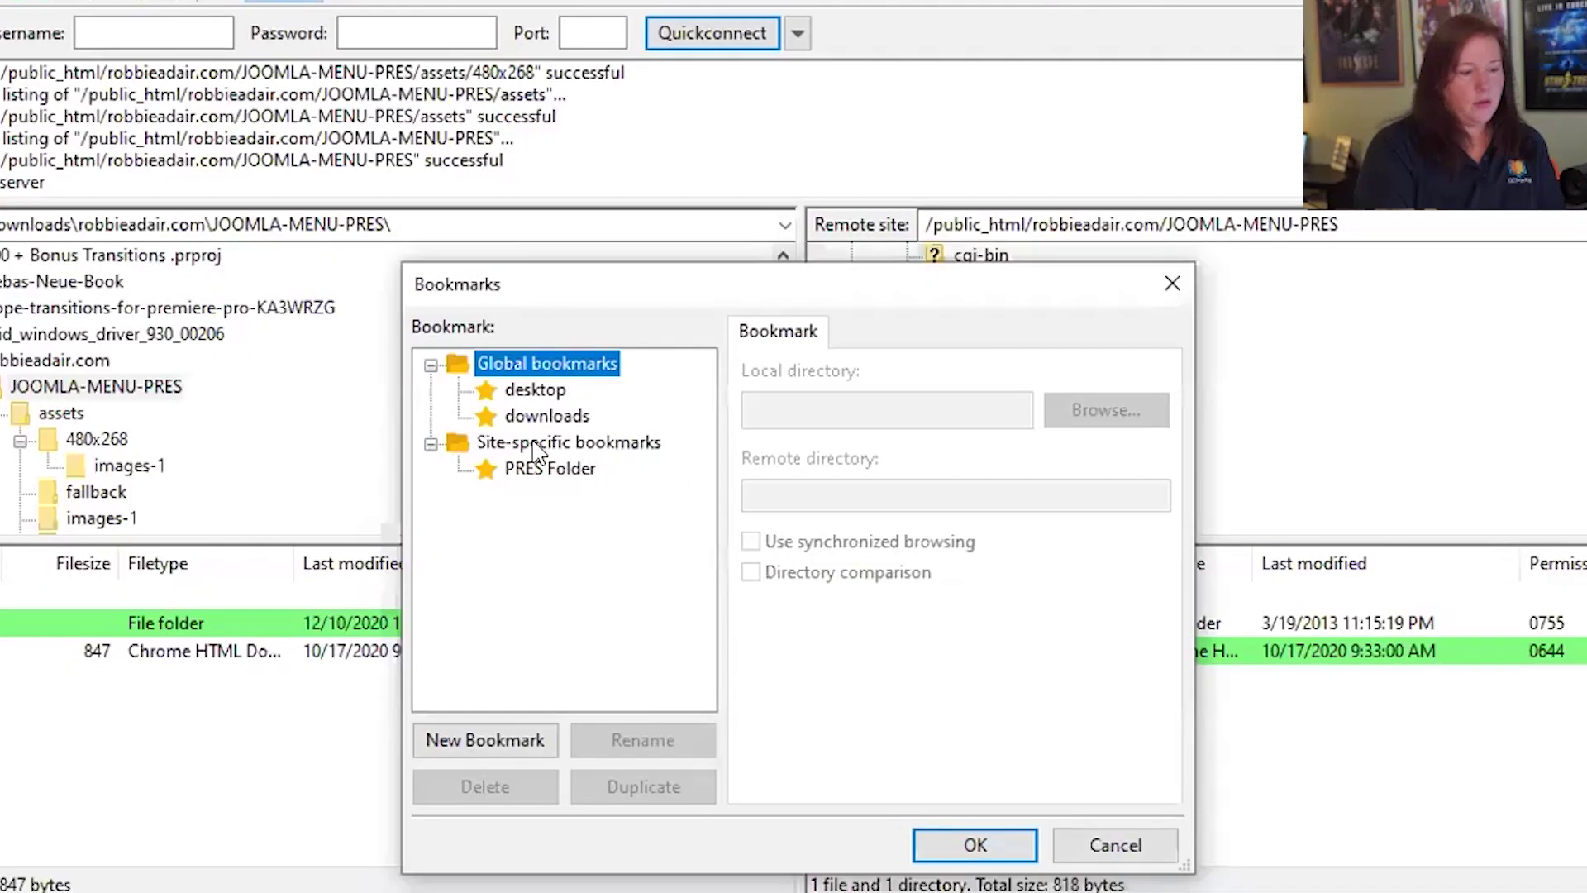
{"action": "left_click", "coordinate": [546, 390]}
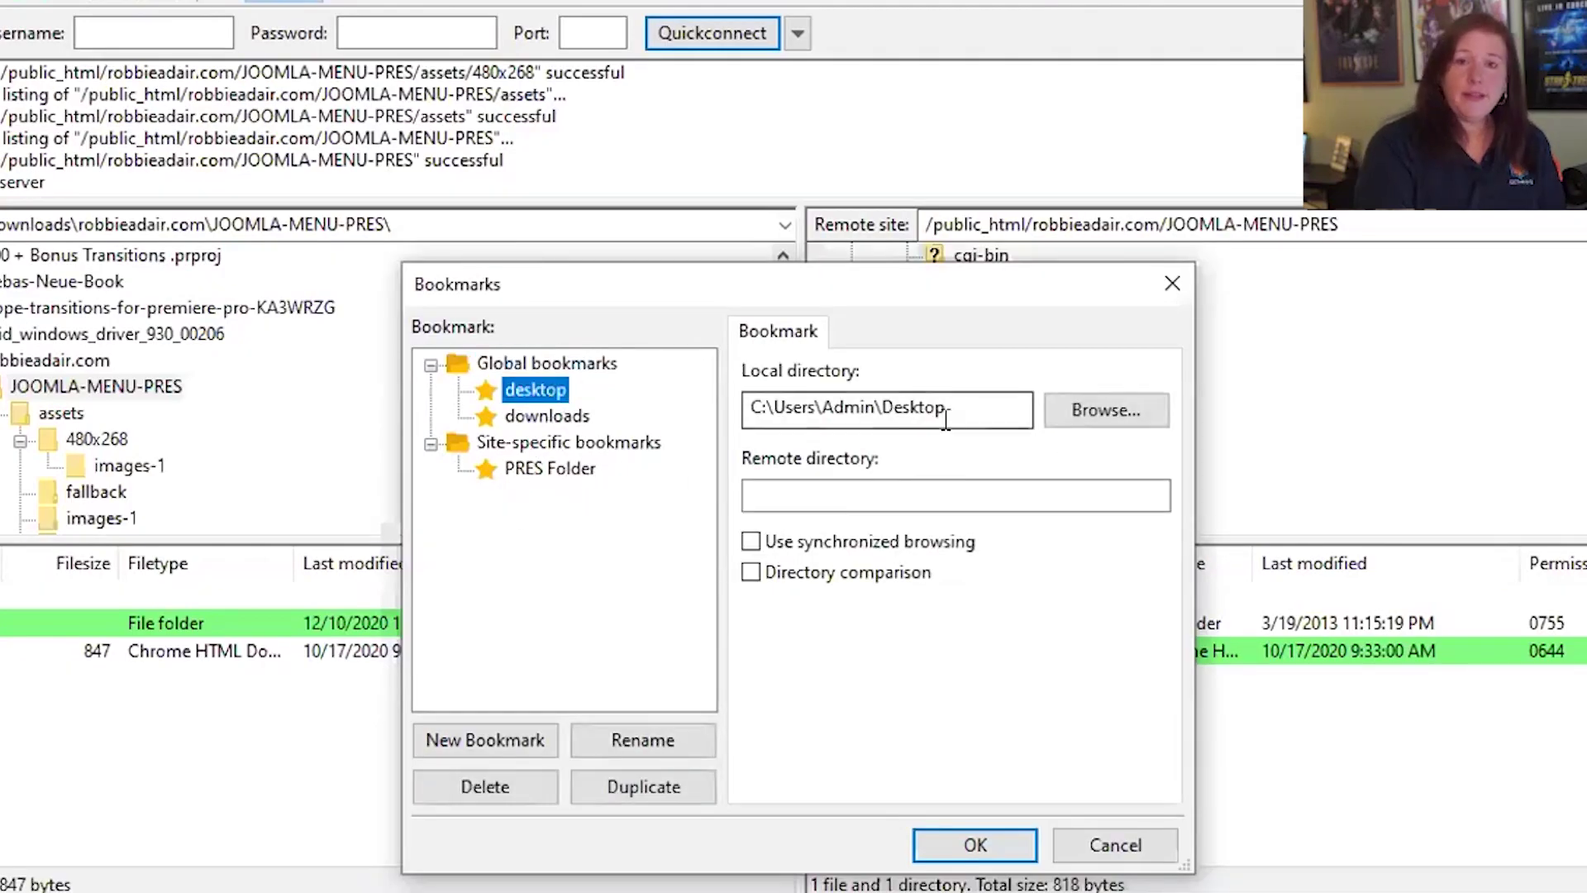
{"action": "left_click", "coordinate": [556, 418]}
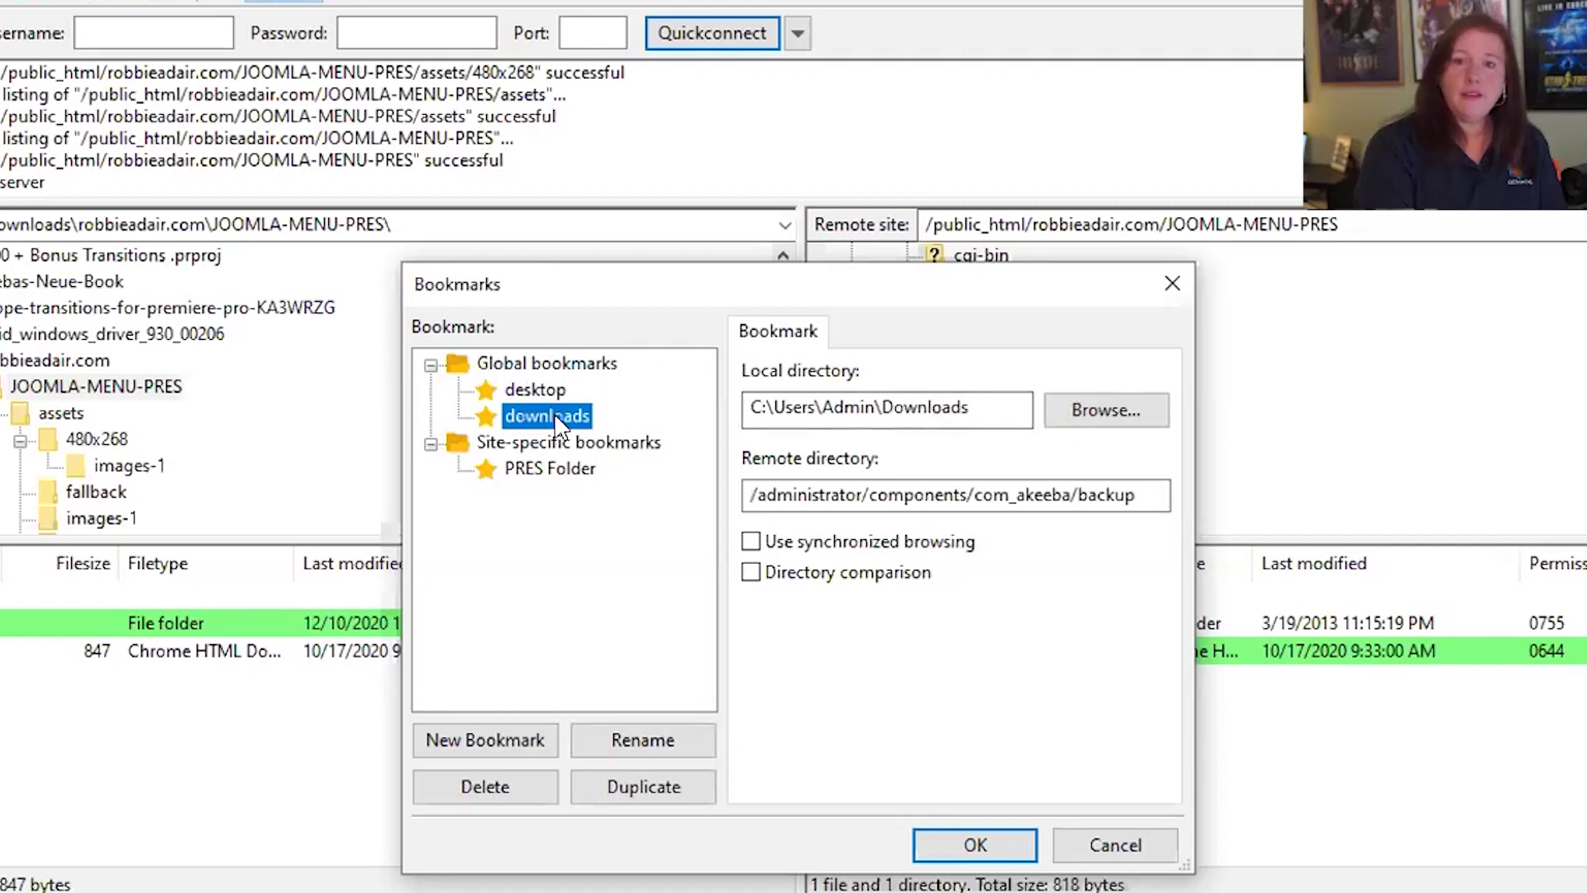
{"action": "left_click", "coordinate": [1115, 851]}
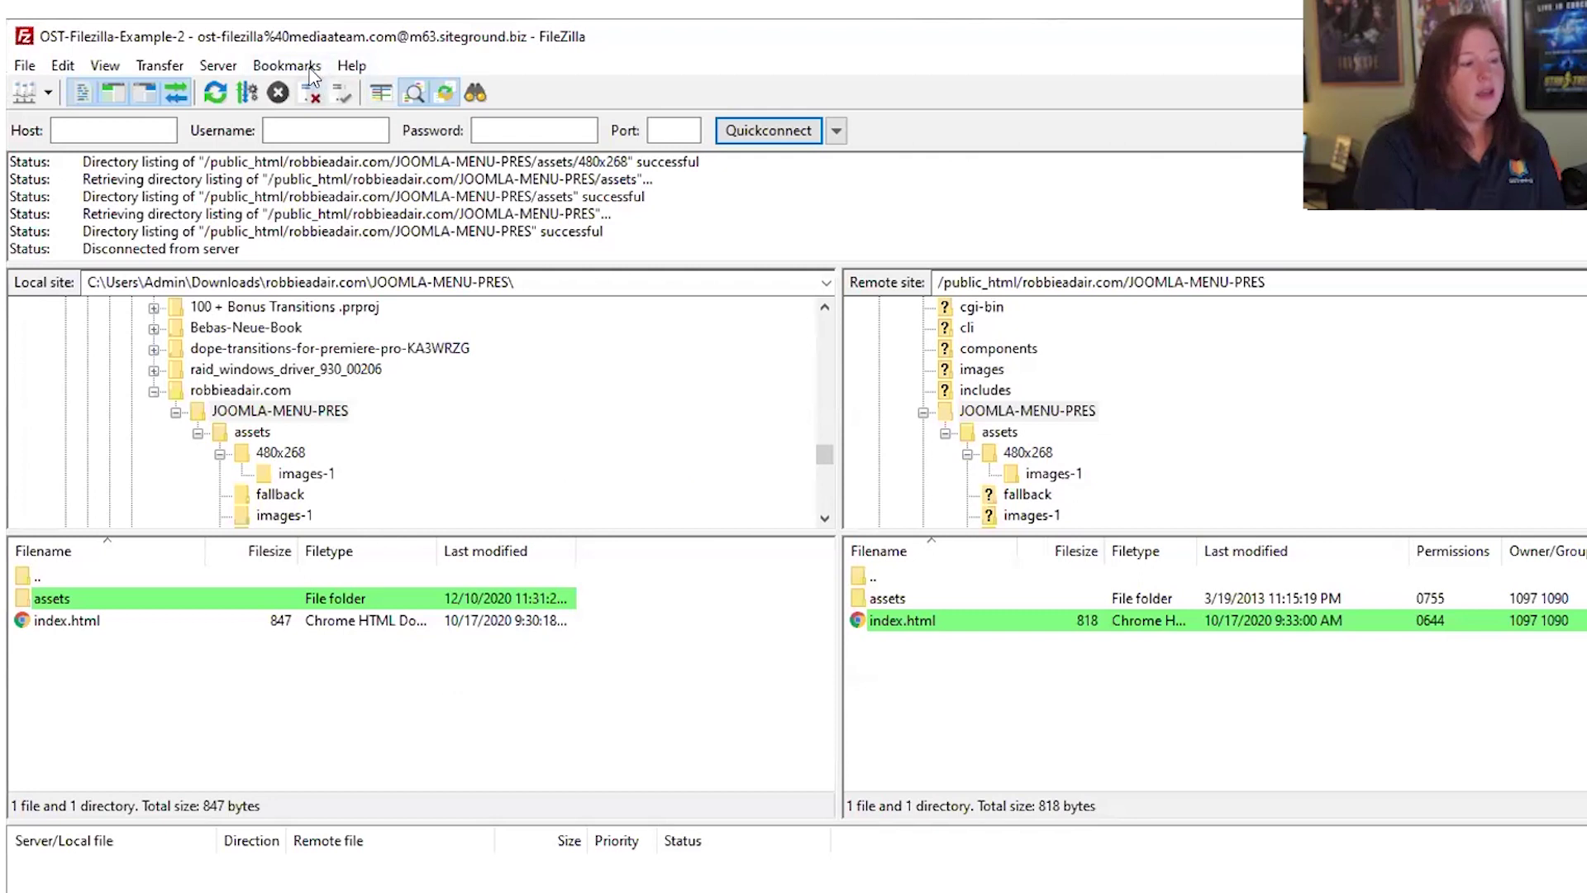
Go to the global downloads bookmark, and switch to the global desktop bookmark
{"action": "left_click", "coordinate": [312, 75]}
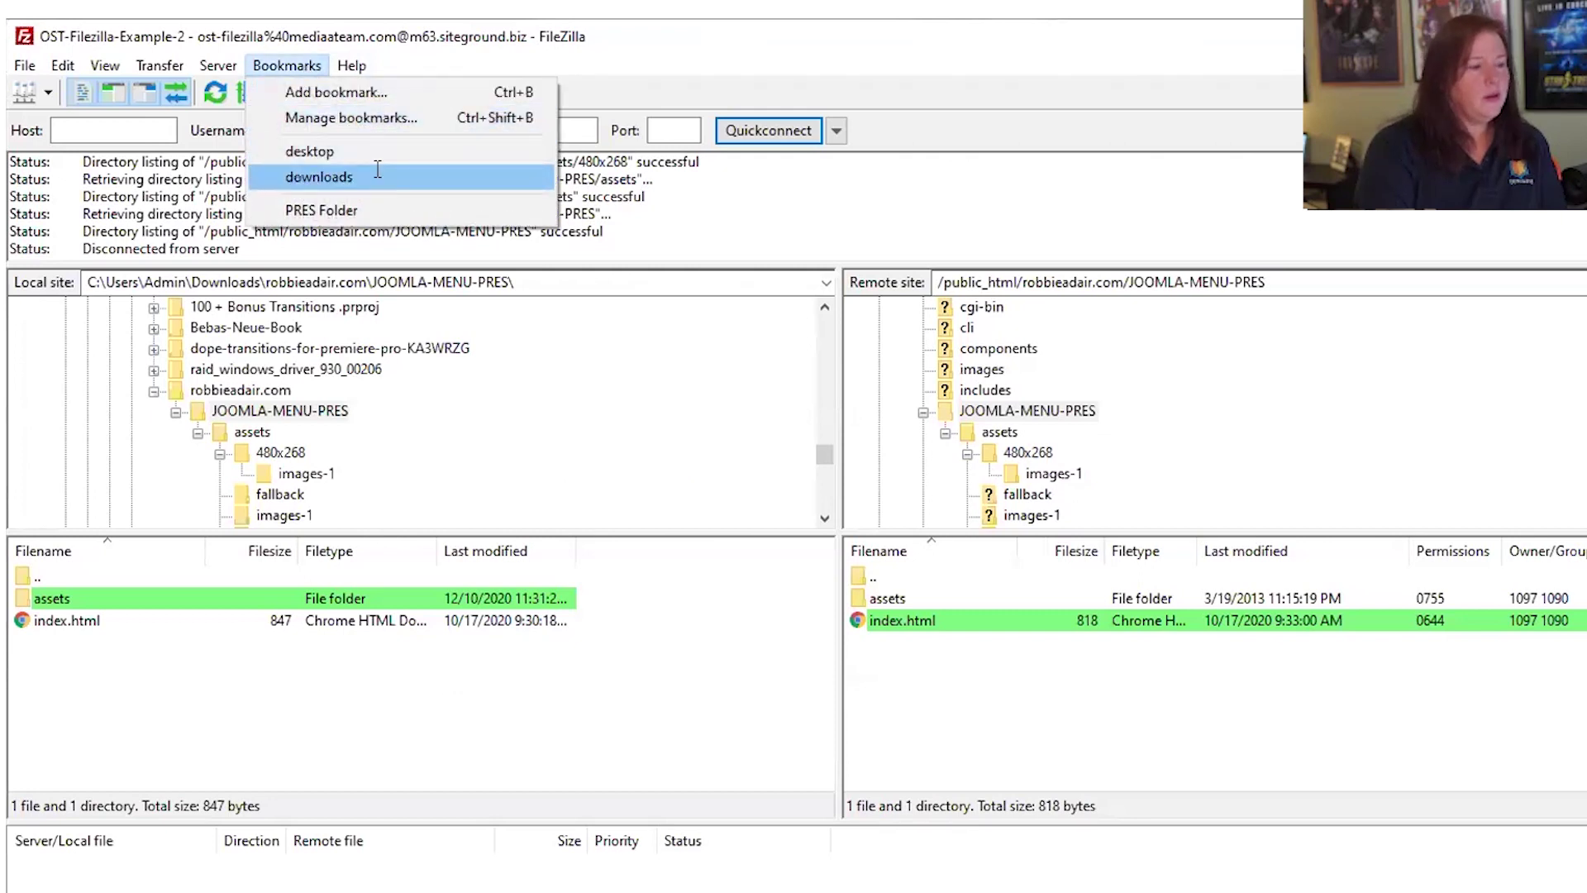
{"action": "left_click", "coordinate": [378, 176]}
{"action": "left_click", "coordinate": [287, 66]}
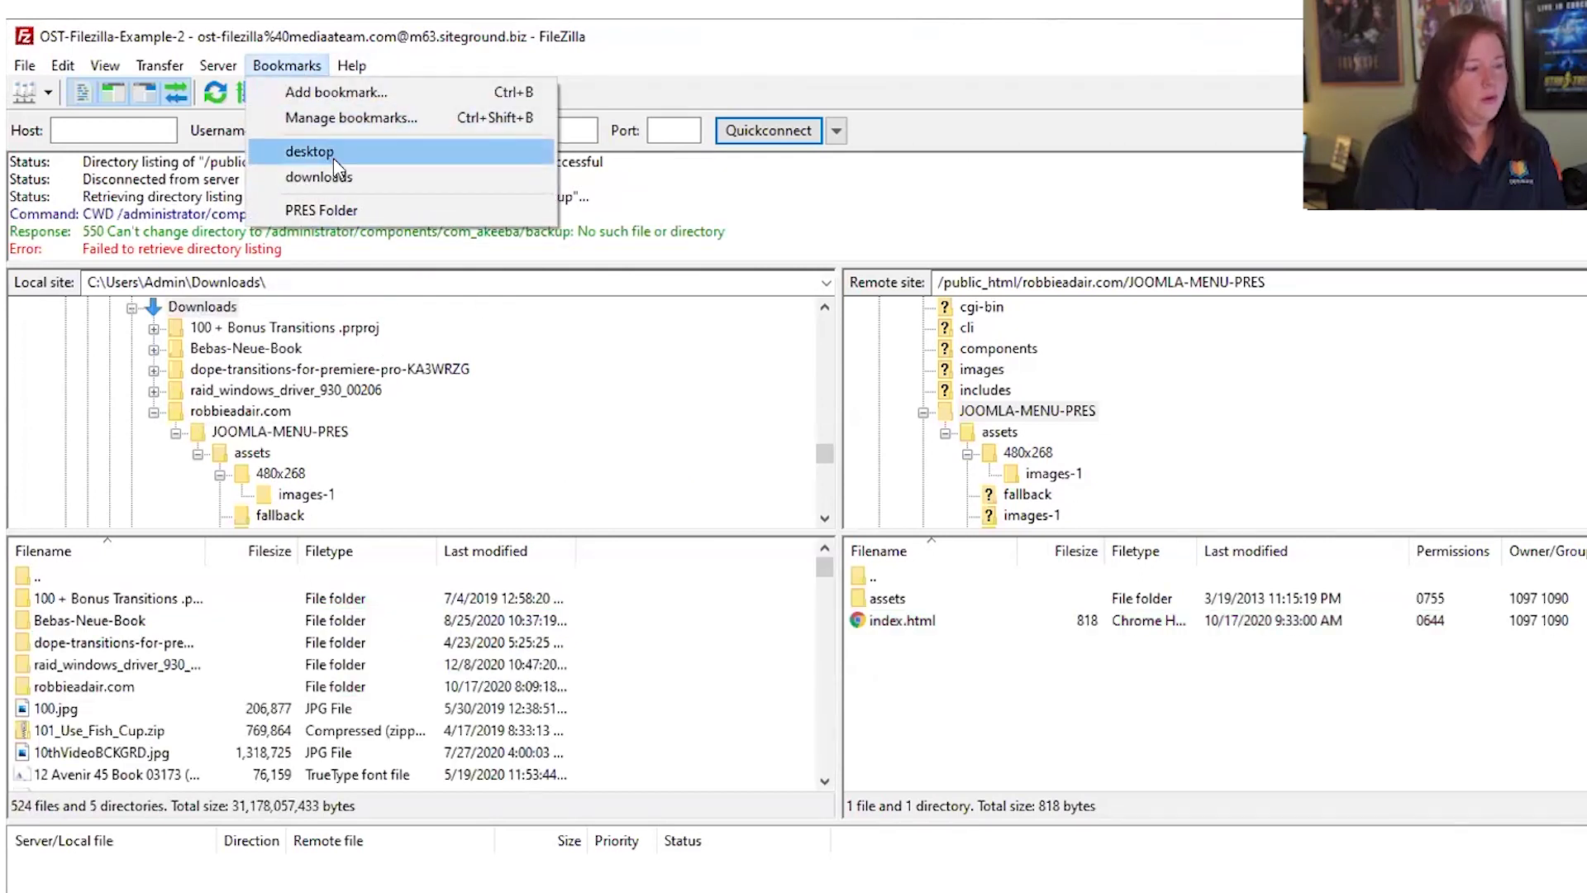
{"action": "left_click", "coordinate": [312, 151]}
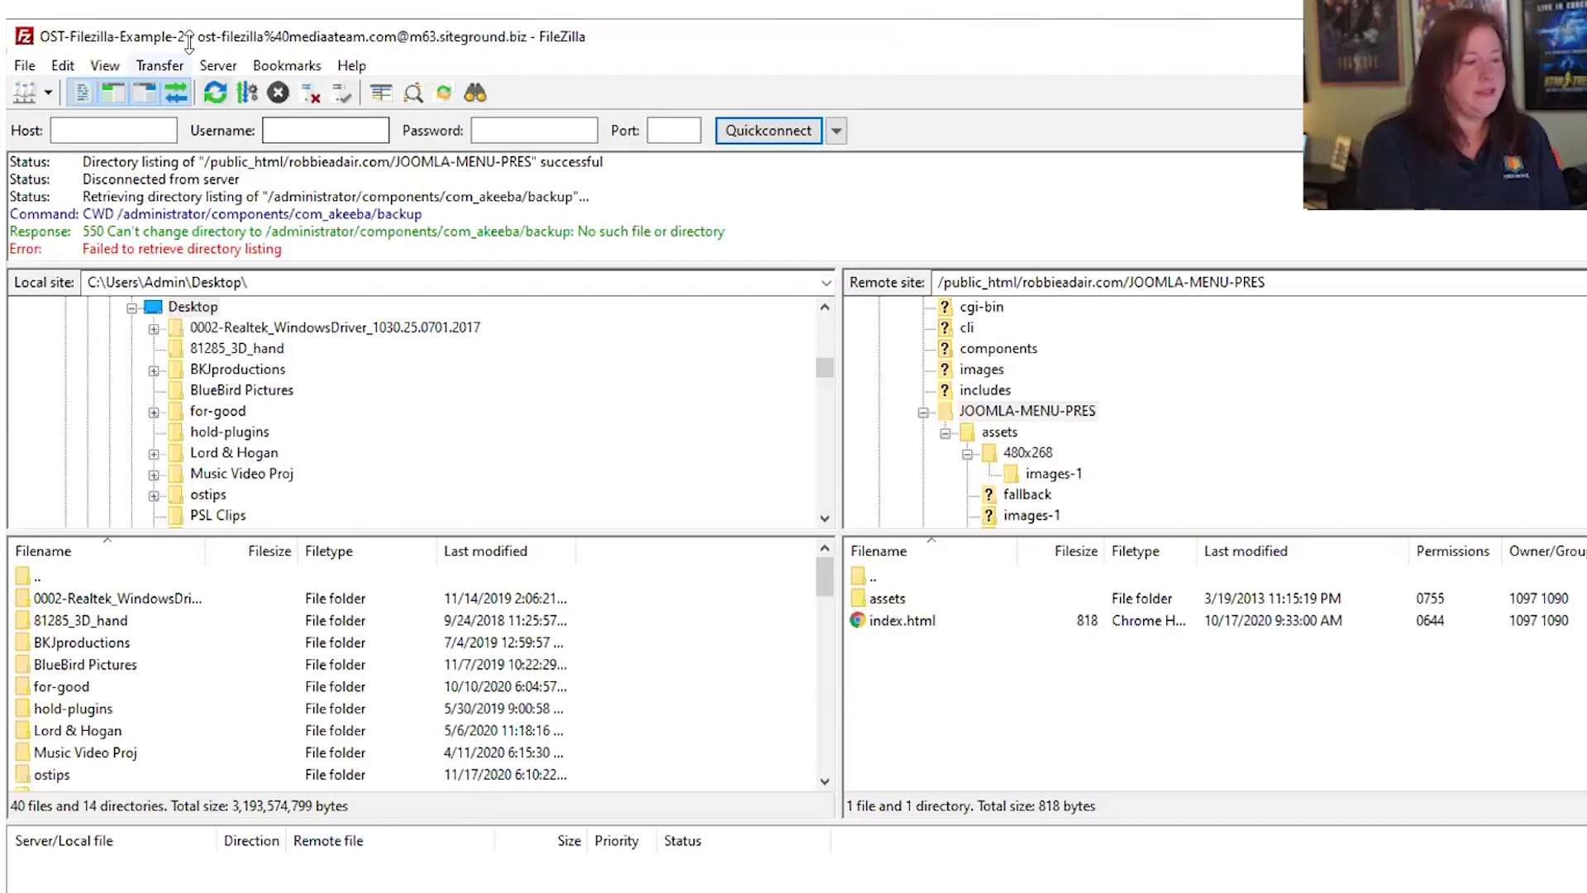
Go to the site-specific PRES Folder bookmark
{"action": "left_click", "coordinate": [284, 66]}
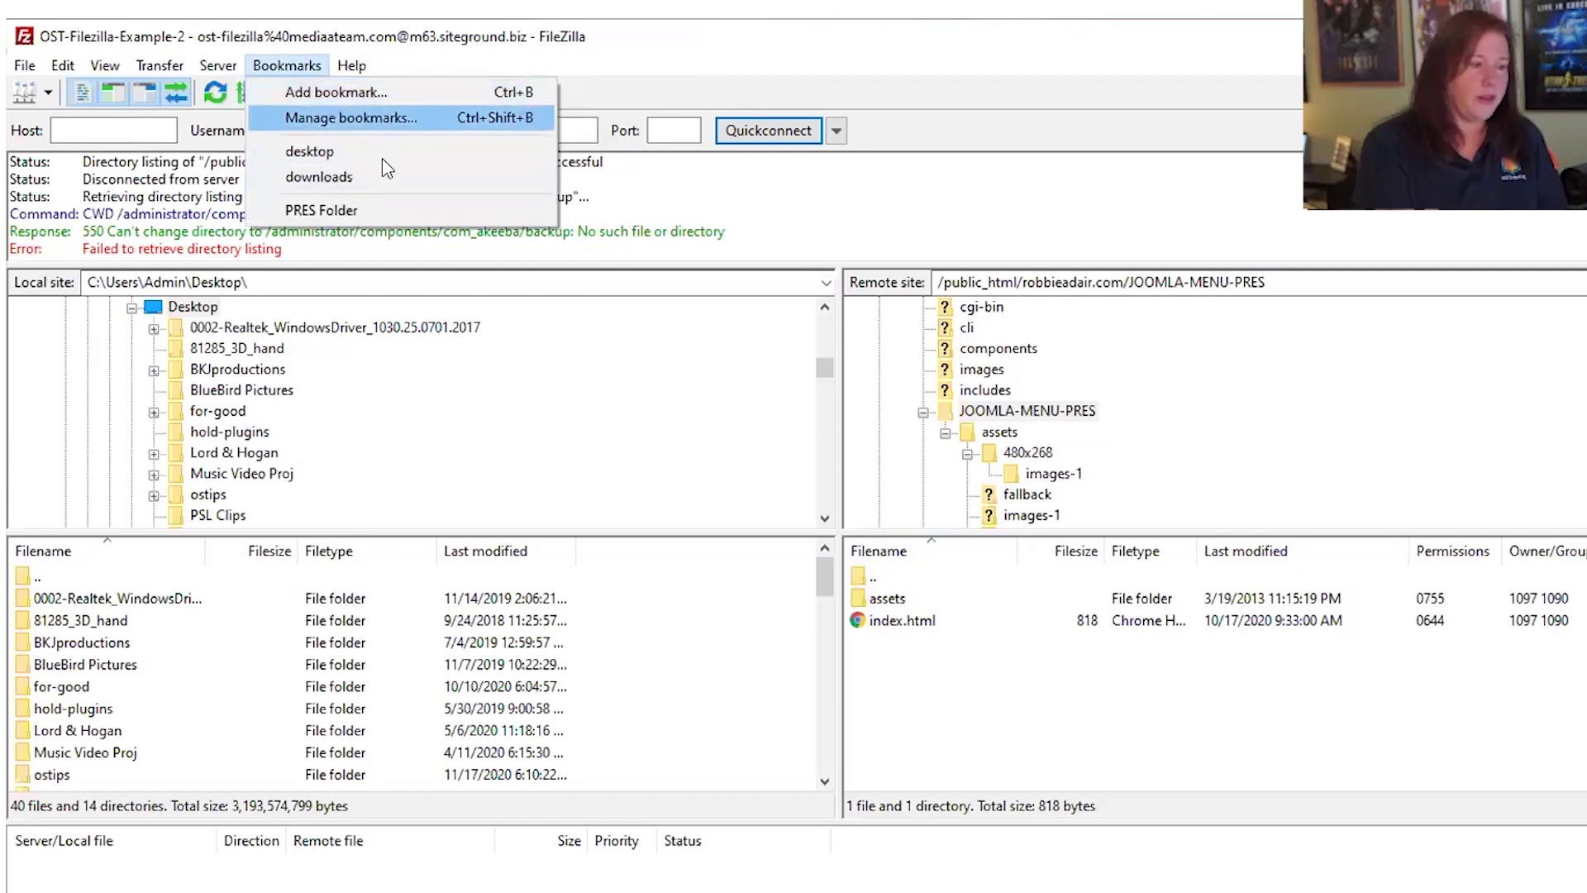
{"action": "left_click", "coordinate": [1061, 720]}
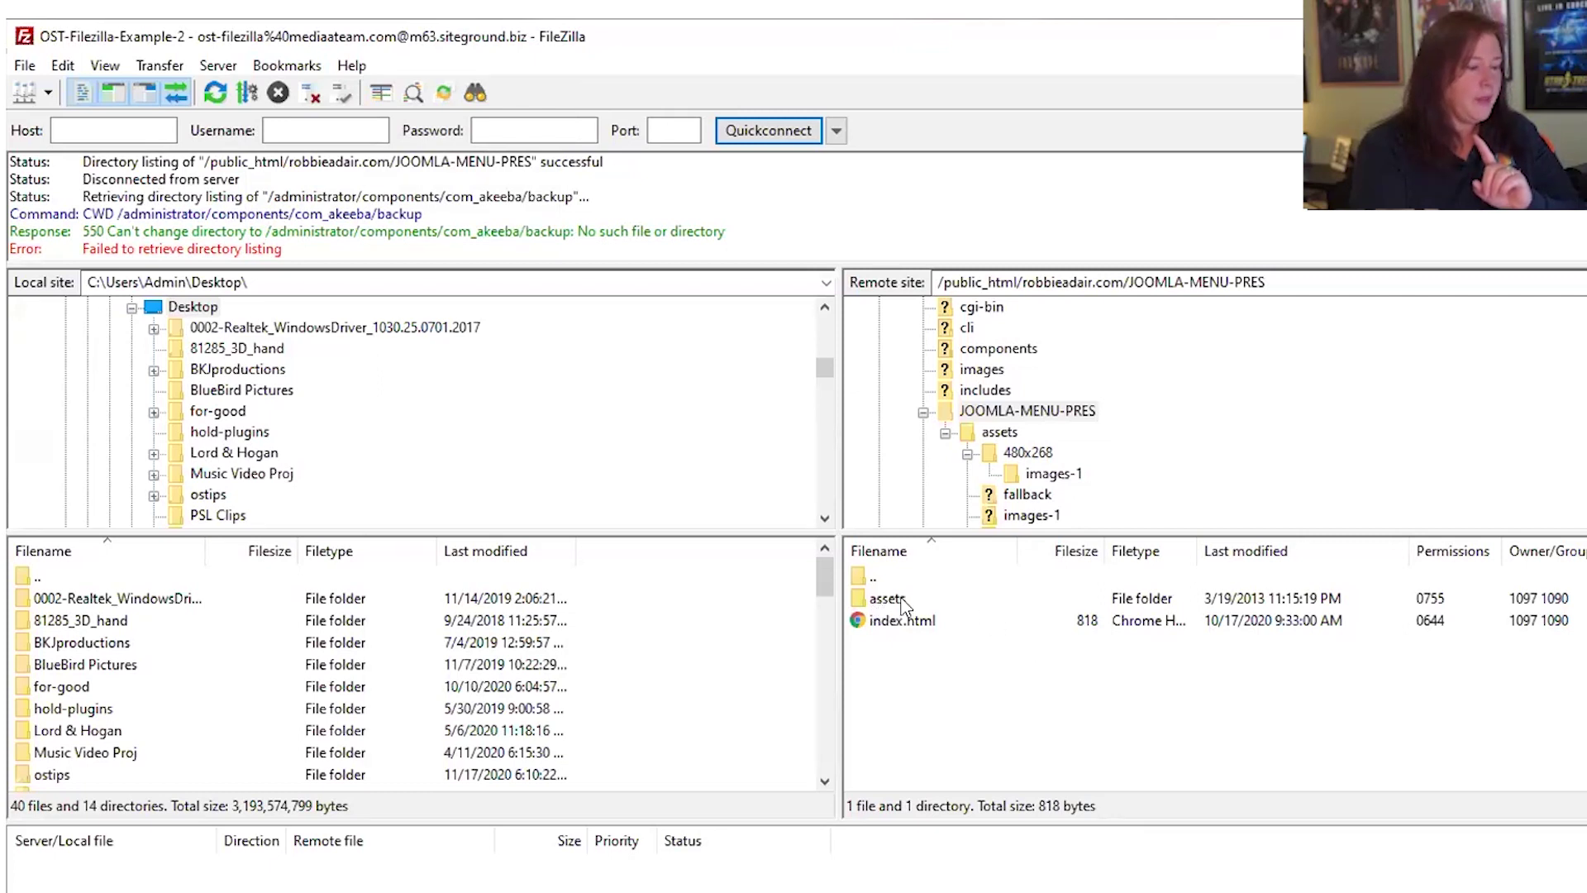
{"action": "left_click", "coordinate": [256, 66]}
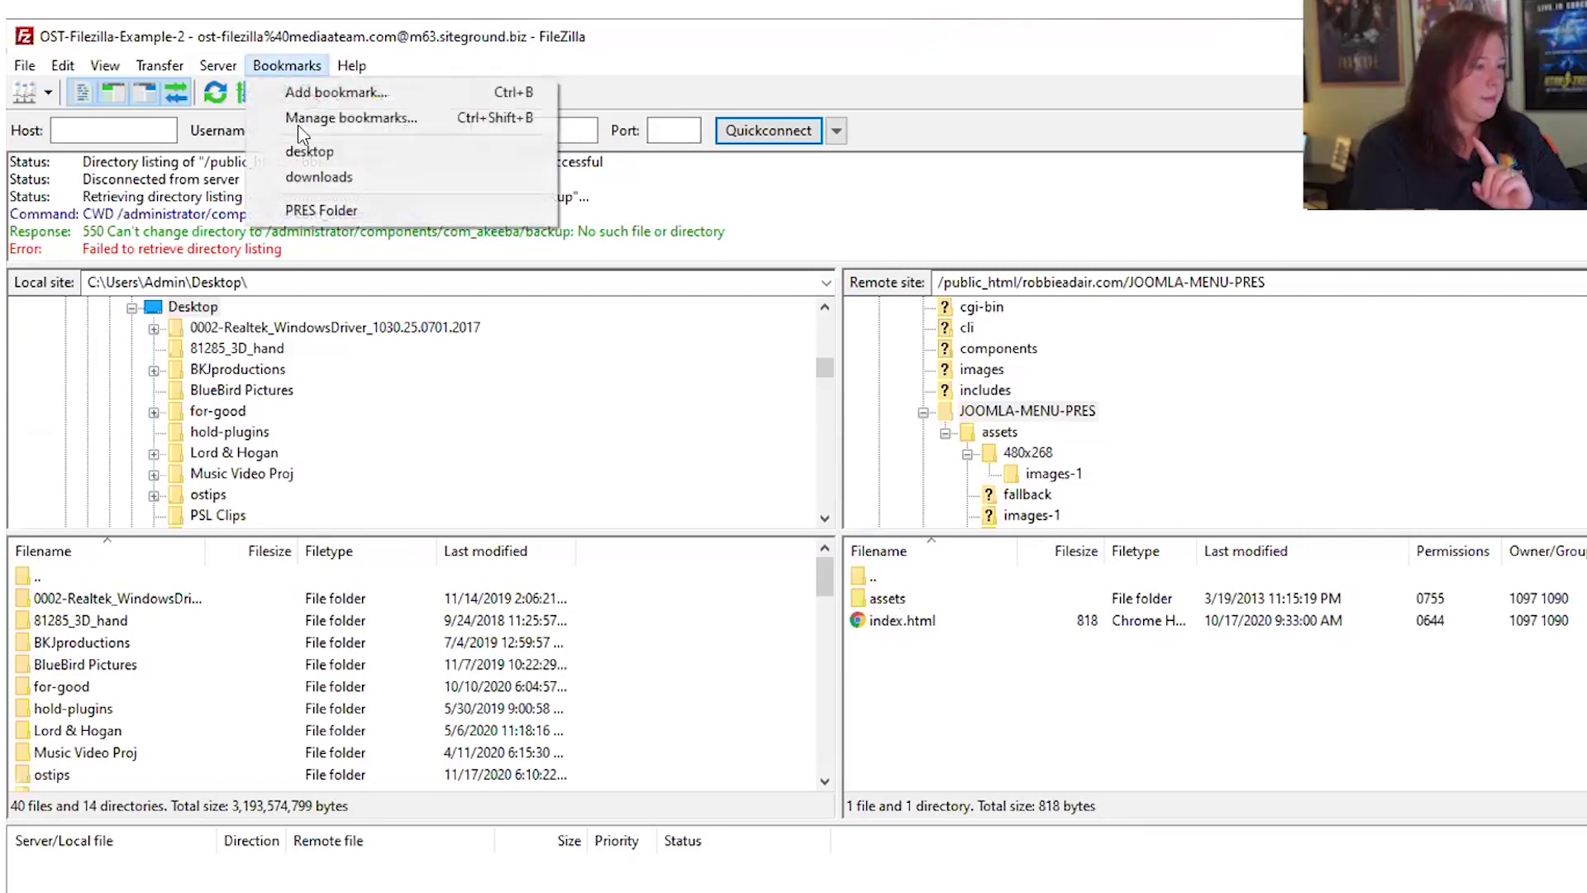
{"action": "left_click", "coordinate": [348, 212]}
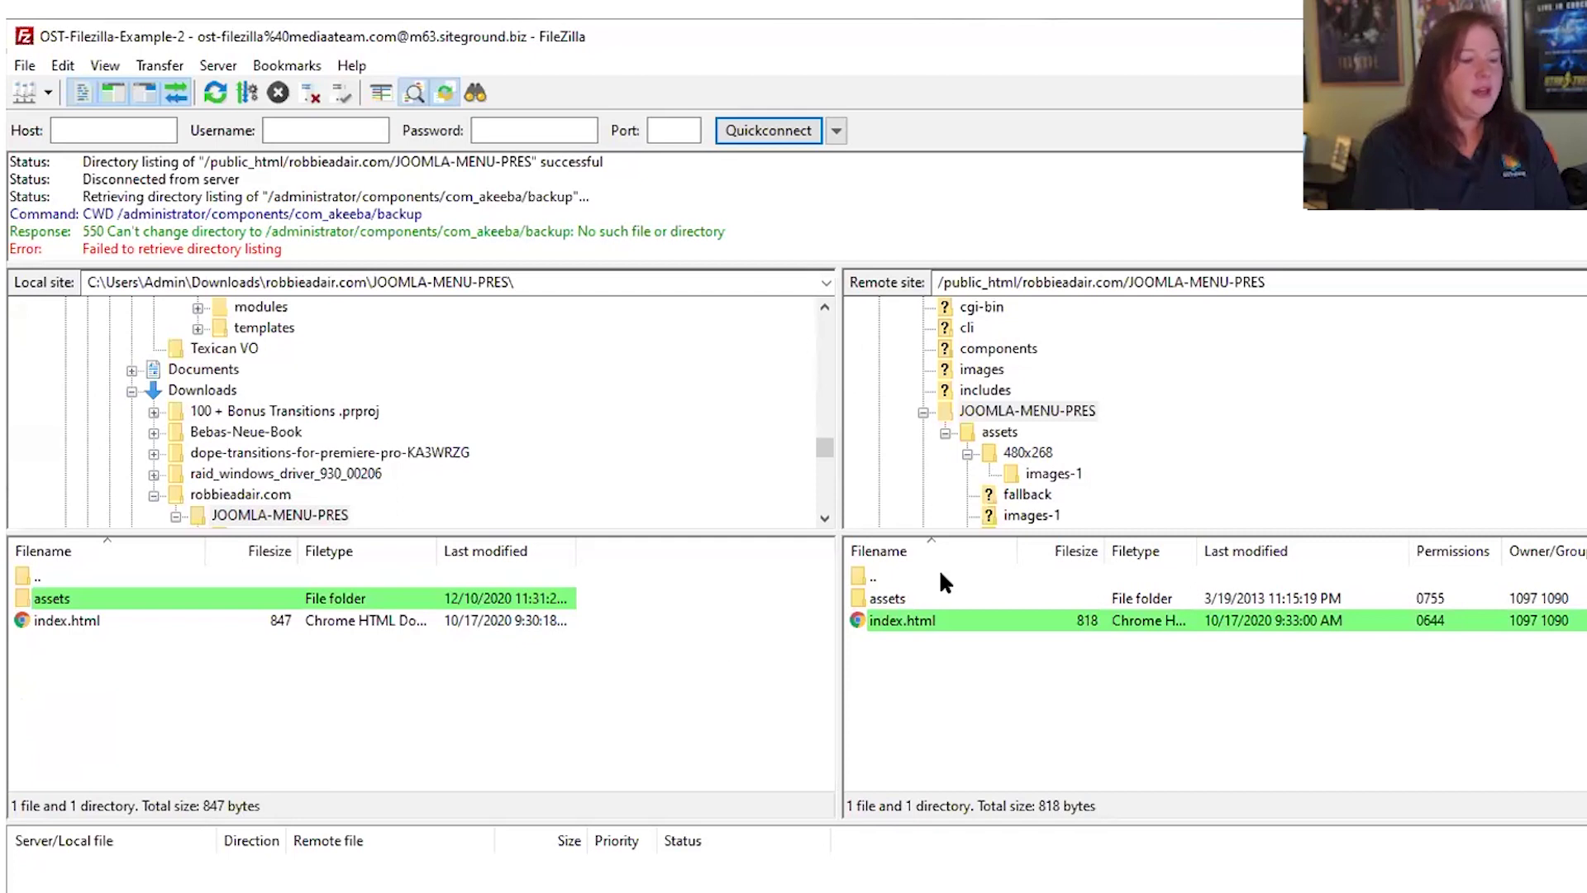
Disconnect and reconnect to the OST-Filezilla-Example-2 site, reviewing both example sites' default directory settings before connecting
{"action": "left_click", "coordinate": [24, 66]}
{"action": "left_click", "coordinate": [75, 164]}
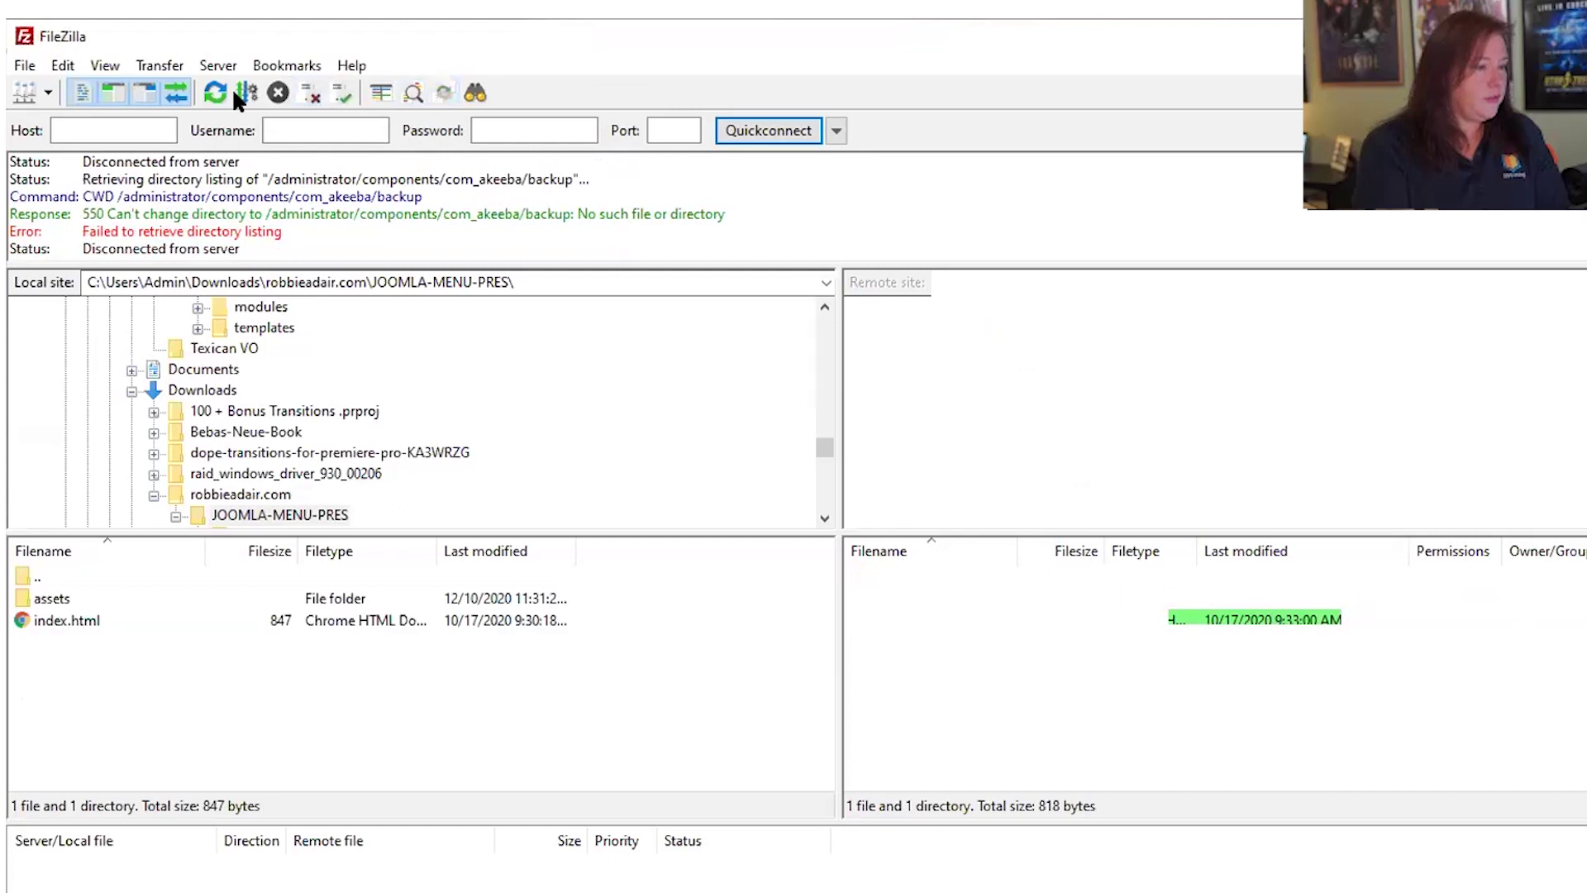
{"action": "left_click", "coordinate": [24, 93]}
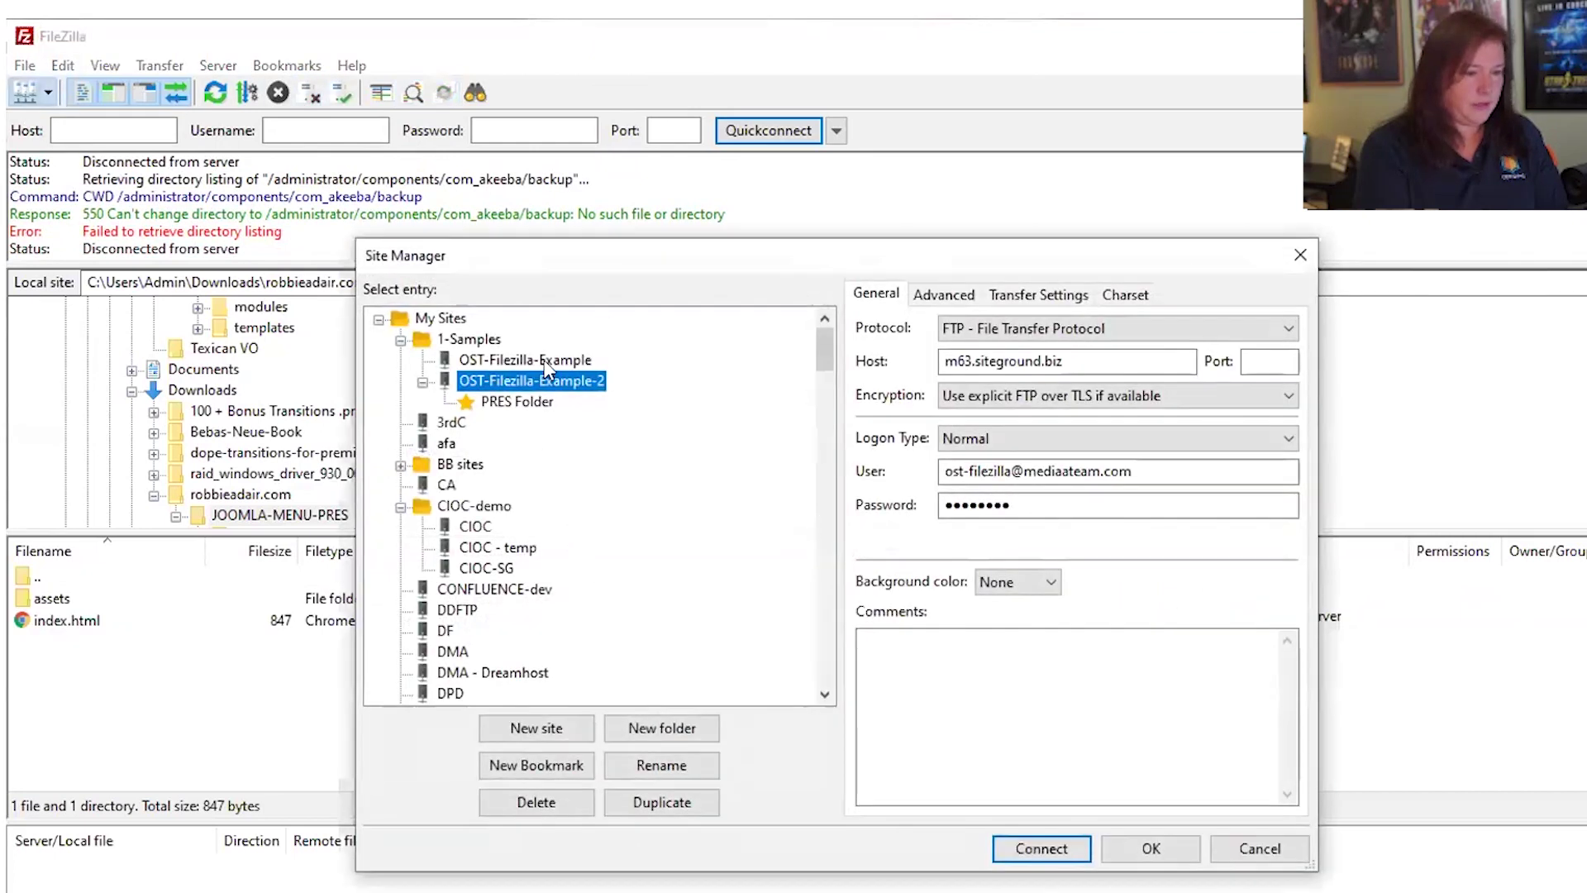
{"action": "left_click", "coordinate": [943, 294]}
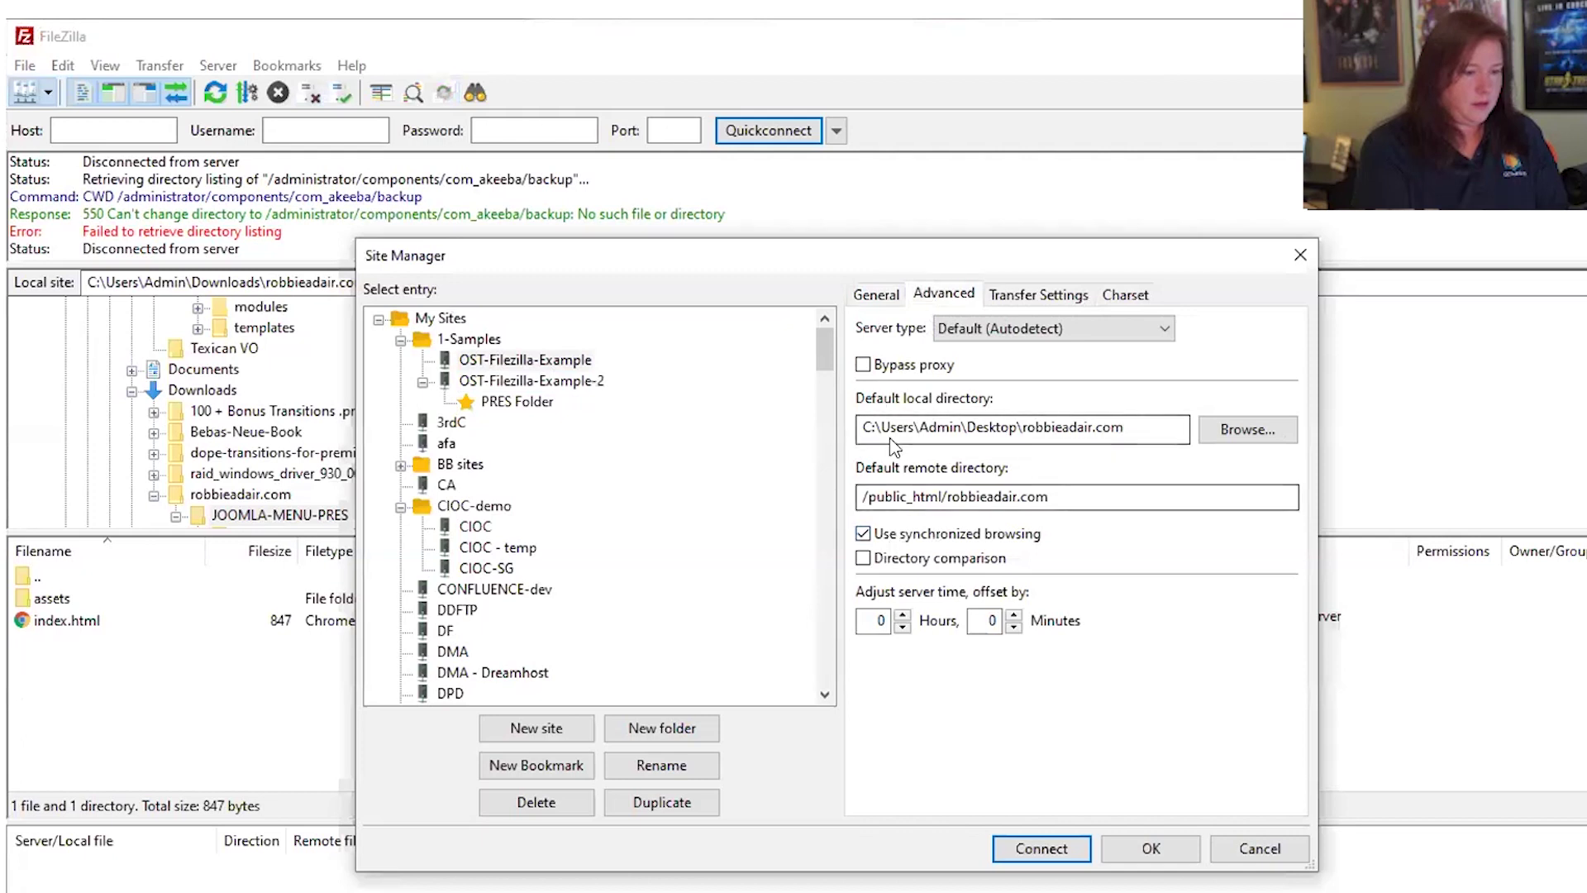
{"action": "left_click", "coordinate": [581, 382]}
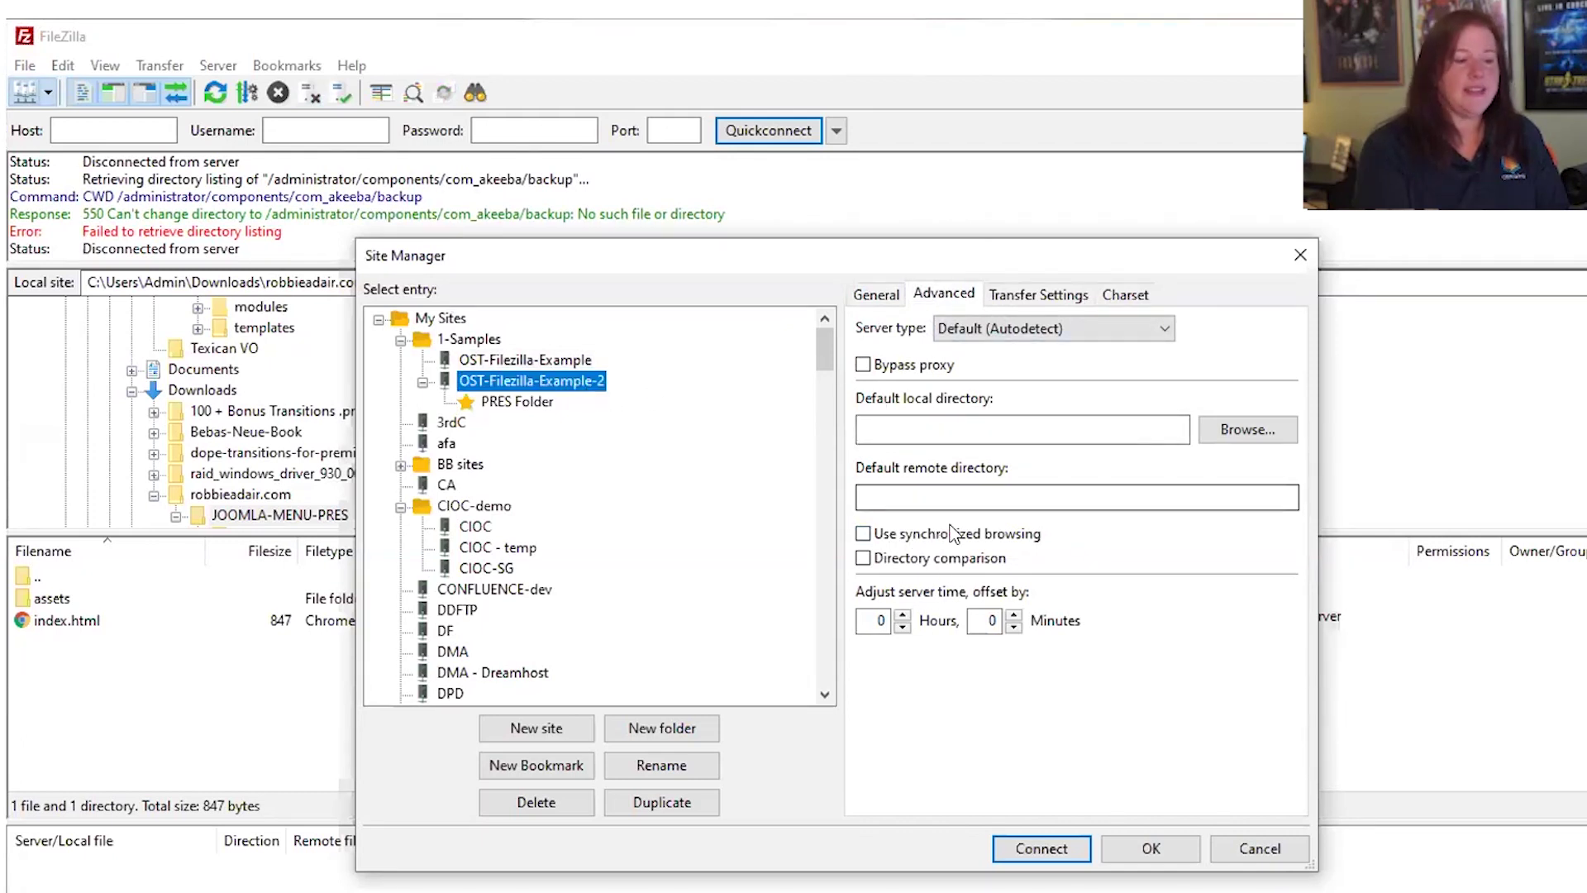
{"action": "left_click", "coordinate": [875, 294]}
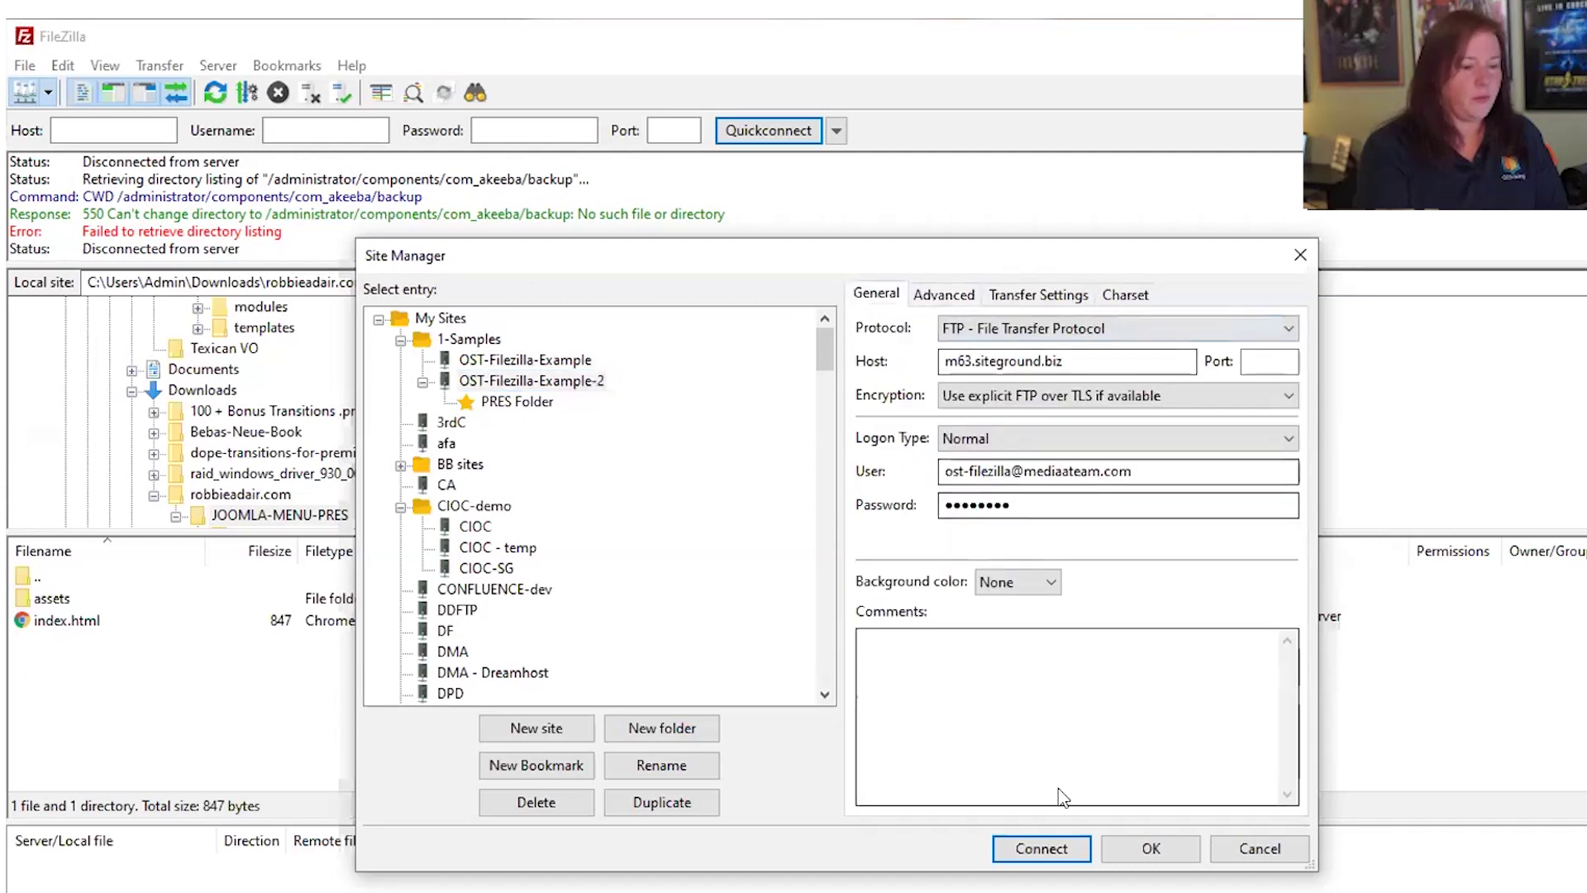
{"action": "left_click", "coordinate": [1050, 850]}
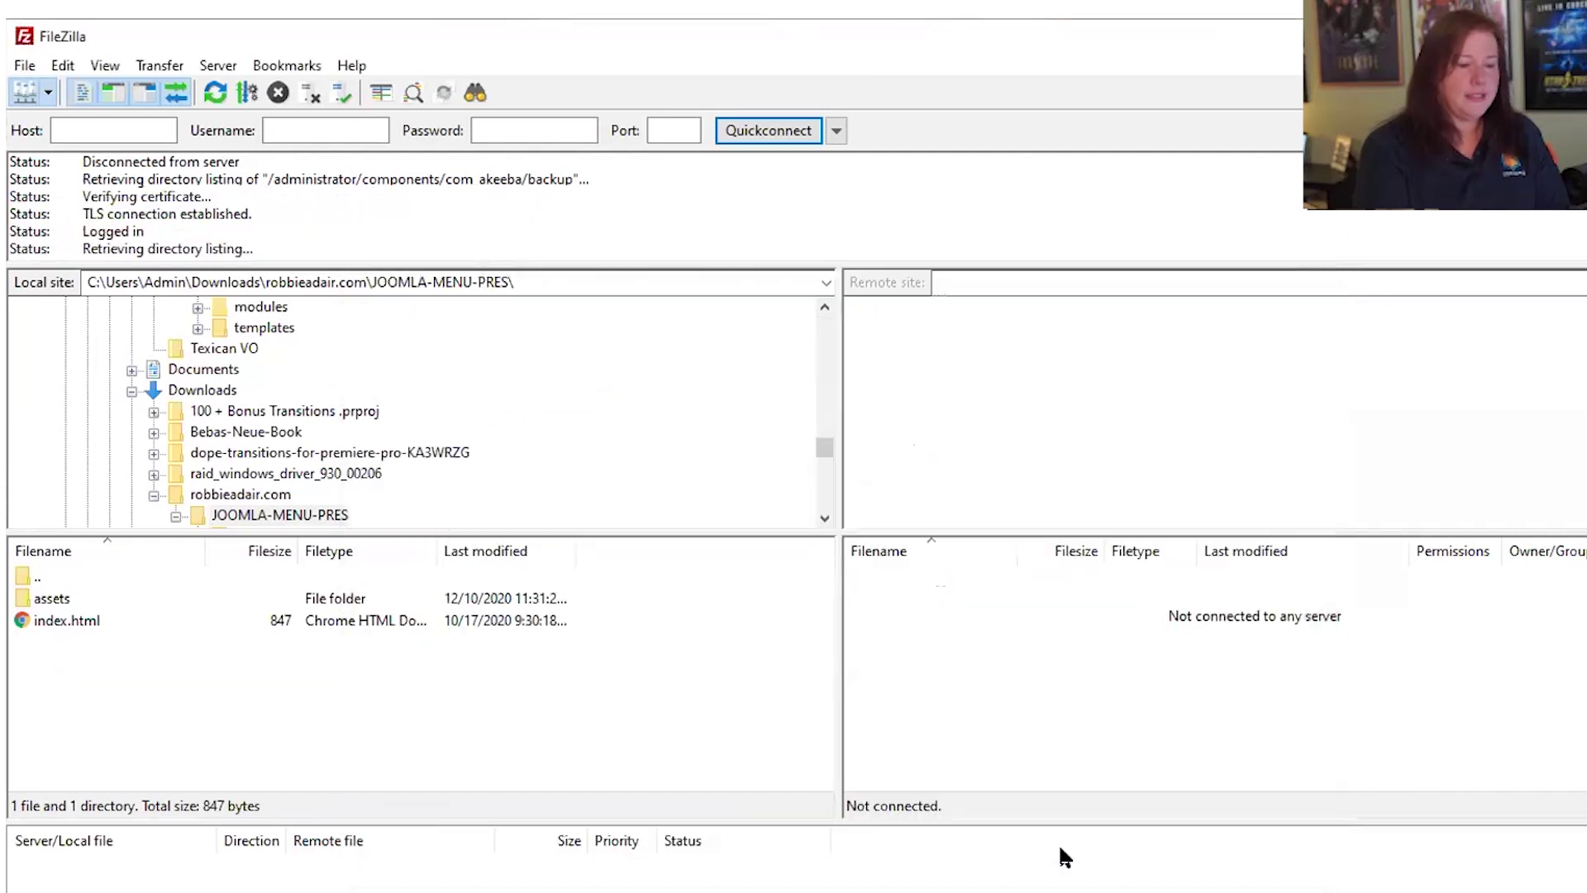
Go to the global desktop bookmark and open the robbieadair.com folder on the local side
{"action": "left_click", "coordinate": [260, 68]}
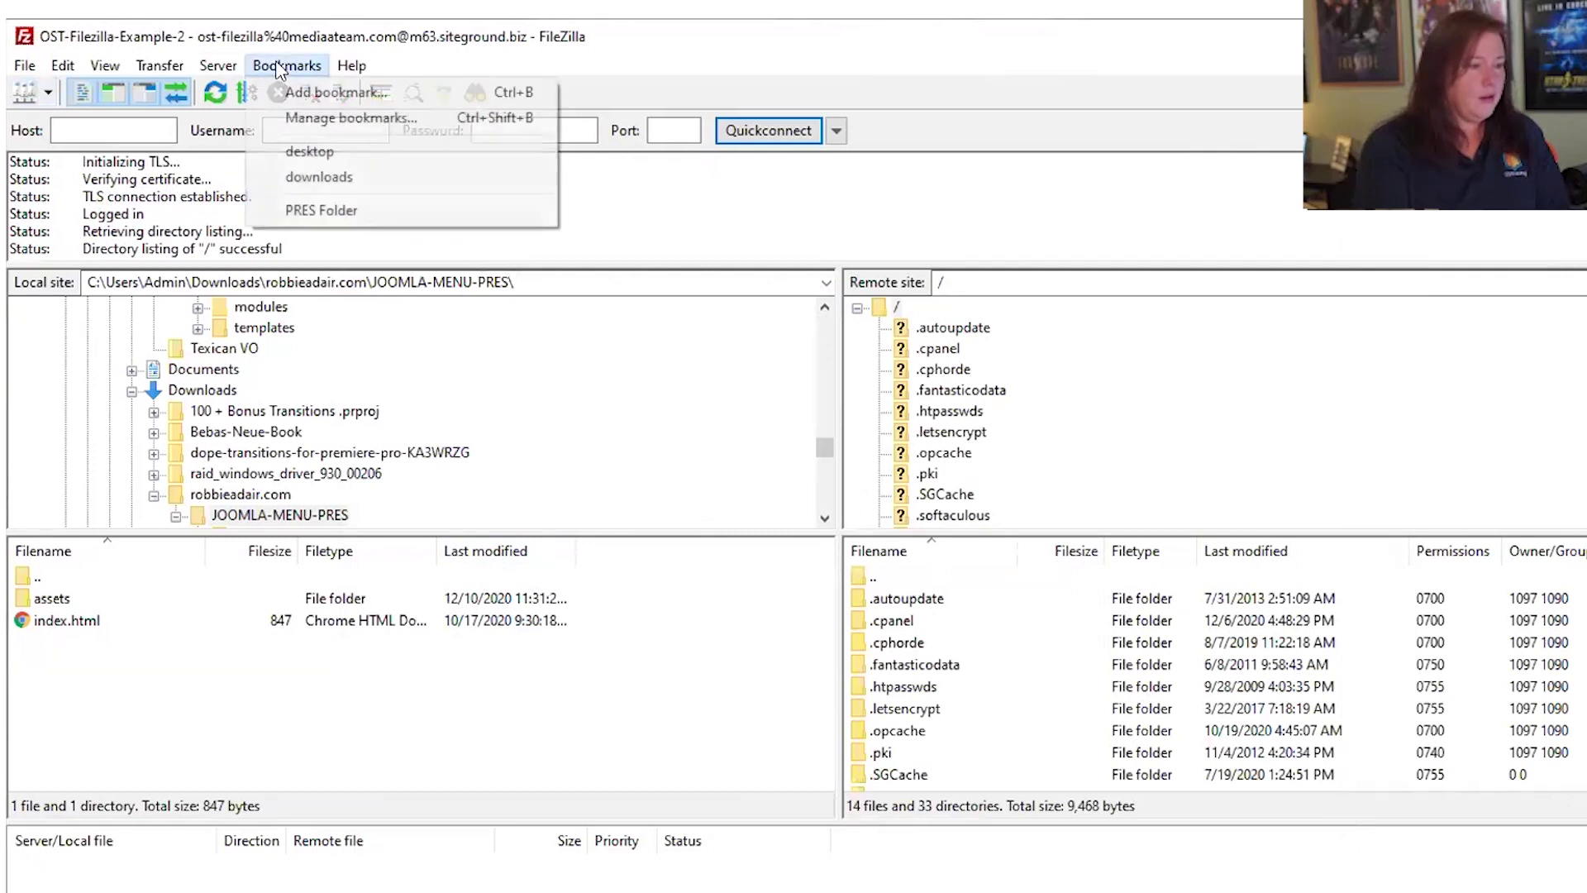
{"action": "left_click", "coordinate": [345, 155]}
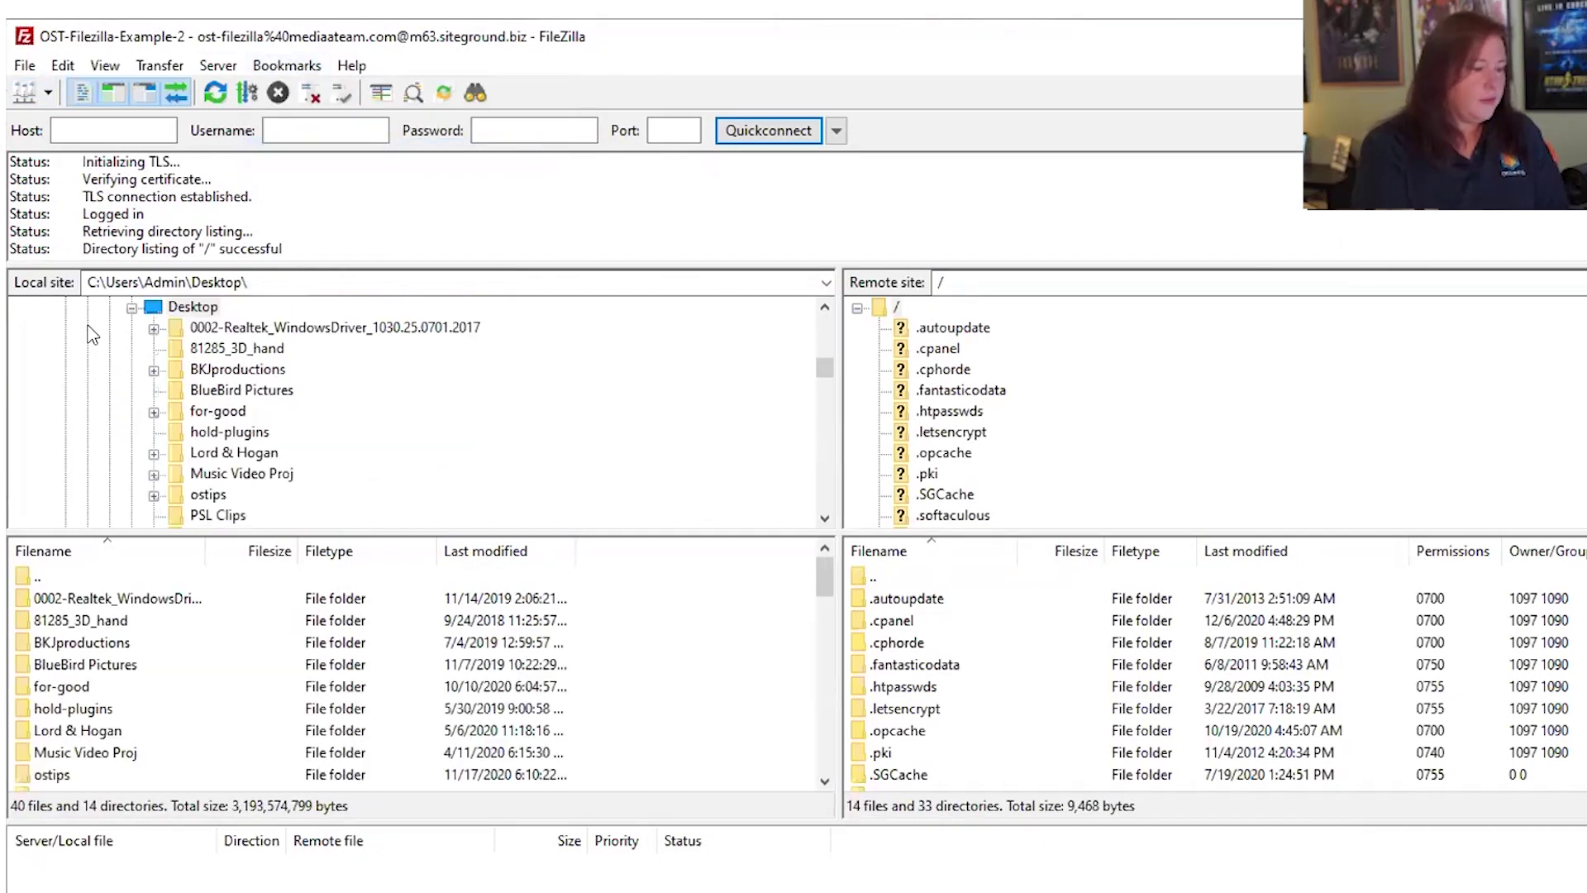
{"action": "scroll", "coordinate": [142, 719], "scroll_direction": "down", "scroll_amount": 2}
{"action": "scroll", "coordinate": [142, 724], "scroll_direction": "down", "scroll_amount": 1}
{"action": "double_click", "coordinate": [124, 664]}
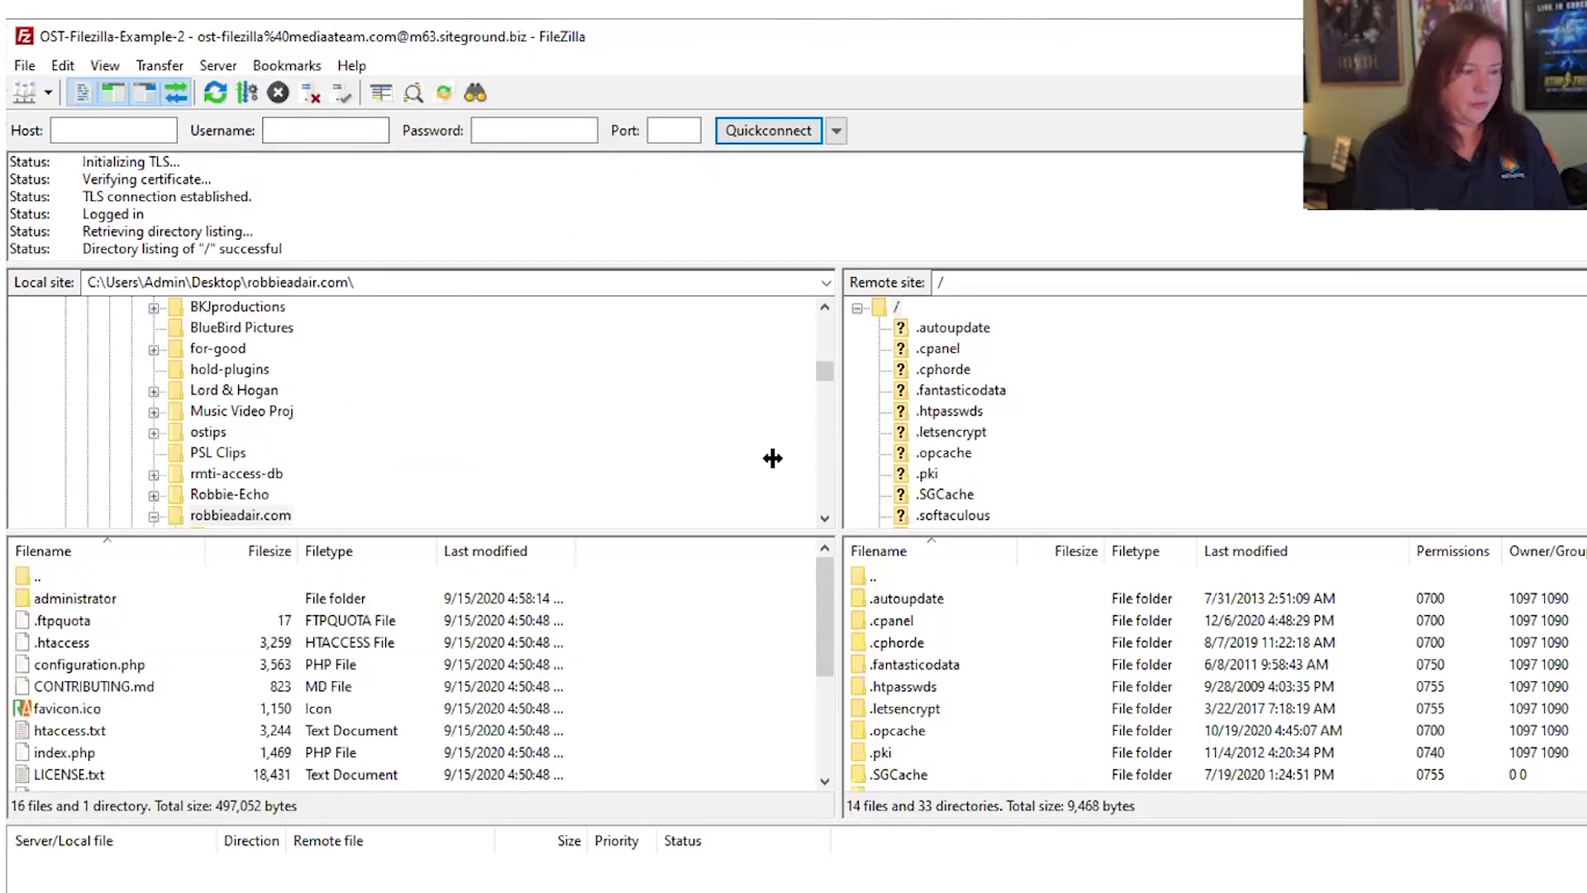
Open the cache folder inside public_html on the remote site
{"action": "scroll", "coordinate": [980, 653], "scroll_direction": "down", "scroll_amount": 3}
{"action": "scroll", "coordinate": [964, 661], "scroll_direction": "down", "scroll_amount": 6}
{"action": "double_click", "coordinate": [946, 709]}
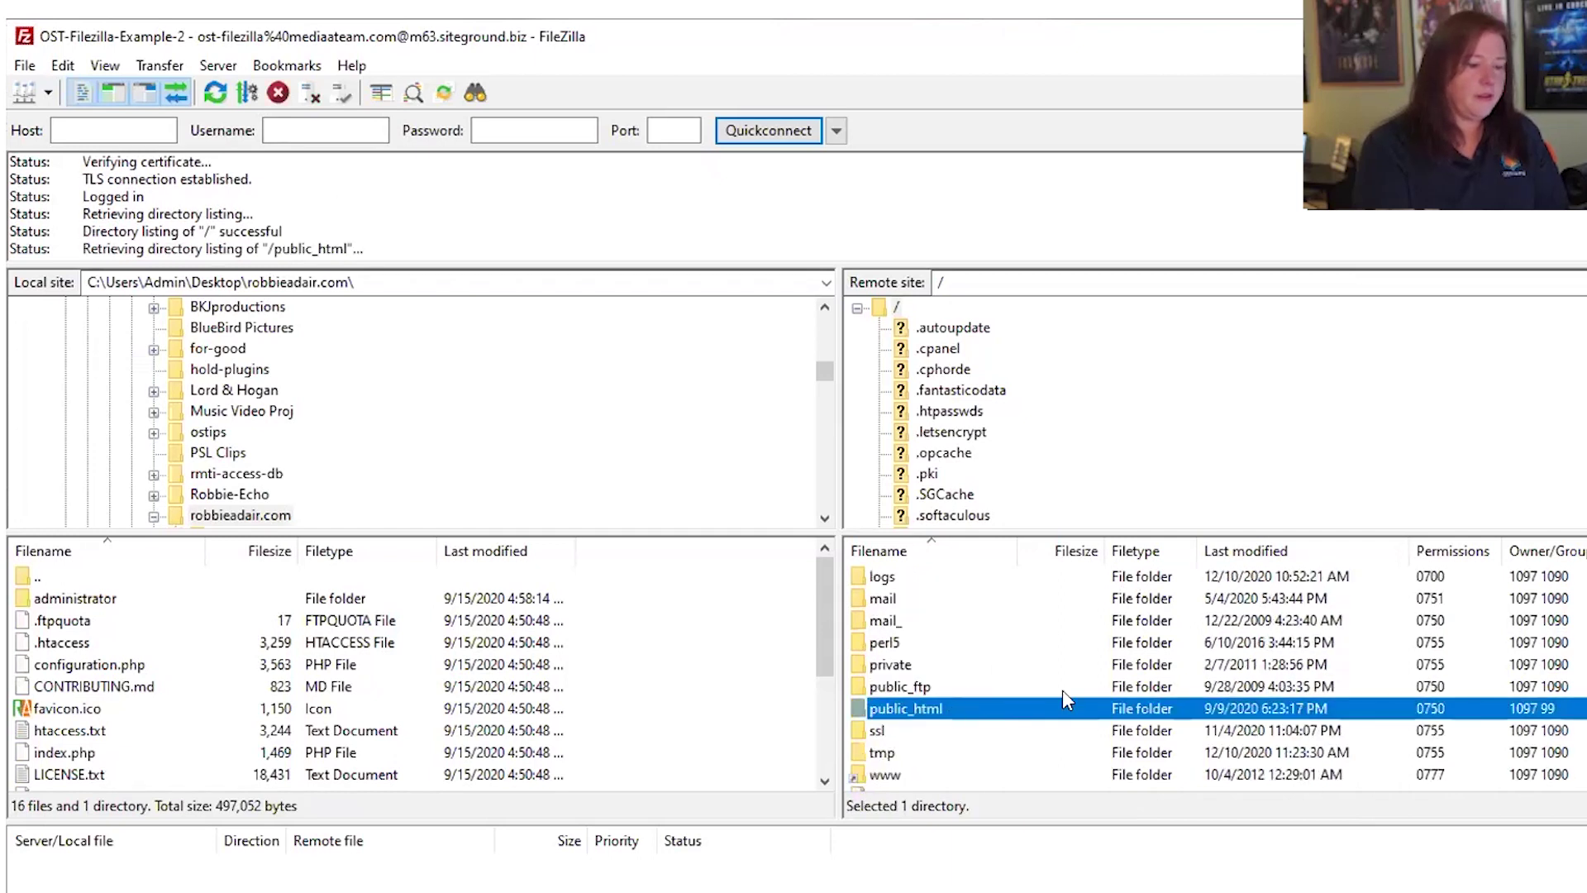
{"action": "scroll", "coordinate": [967, 653], "scroll_direction": "down", "scroll_amount": 1}
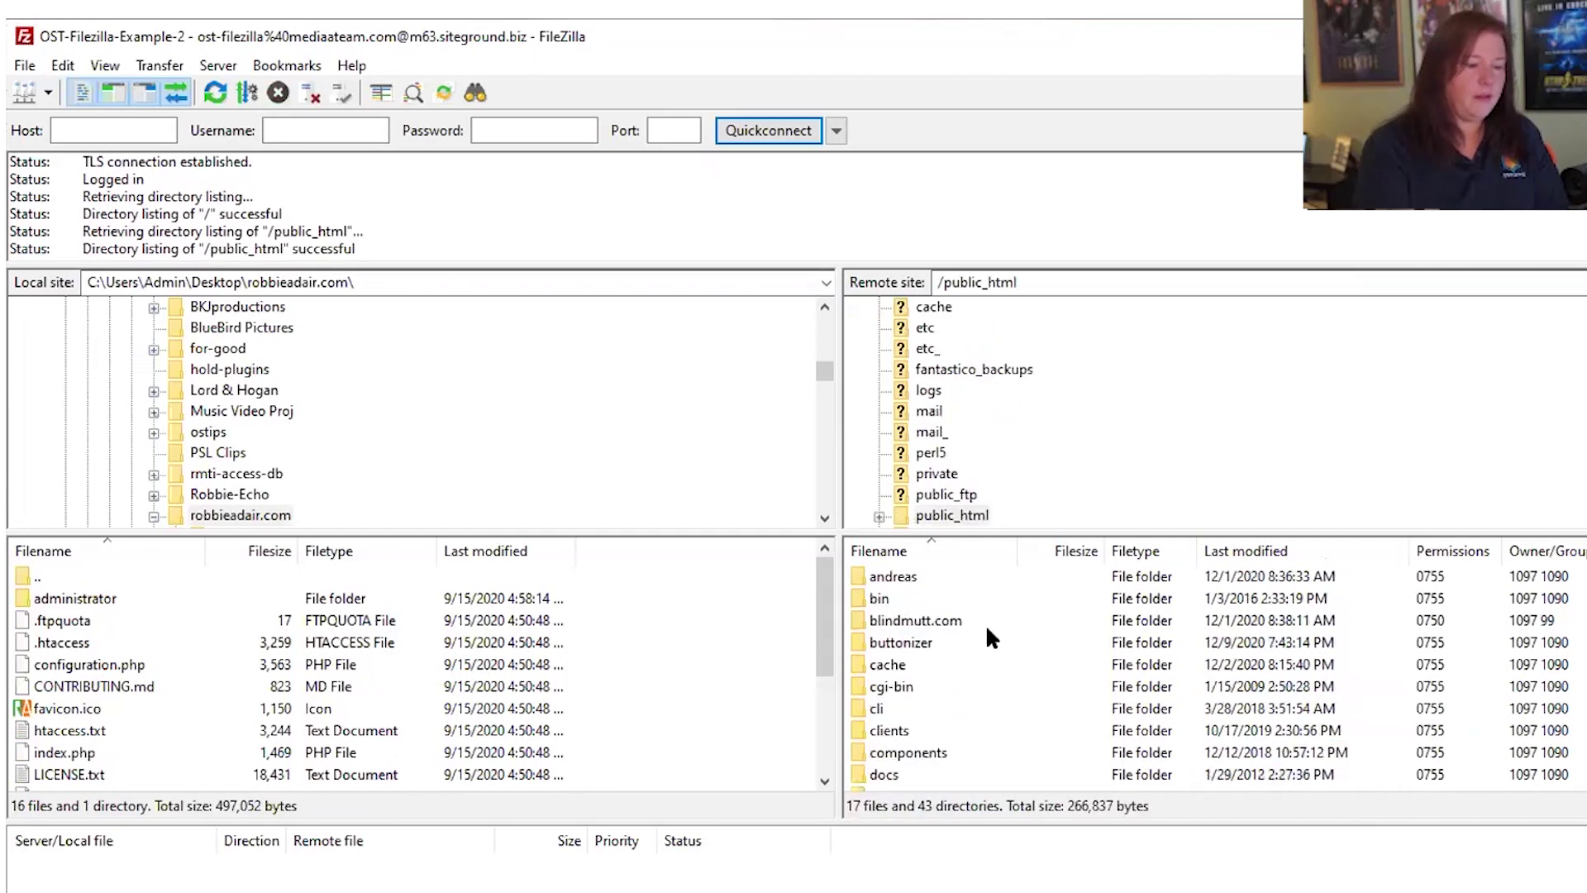
{"action": "scroll", "coordinate": [988, 632], "scroll_direction": "down", "scroll_amount": 1}
{"action": "double_click", "coordinate": [938, 598]}
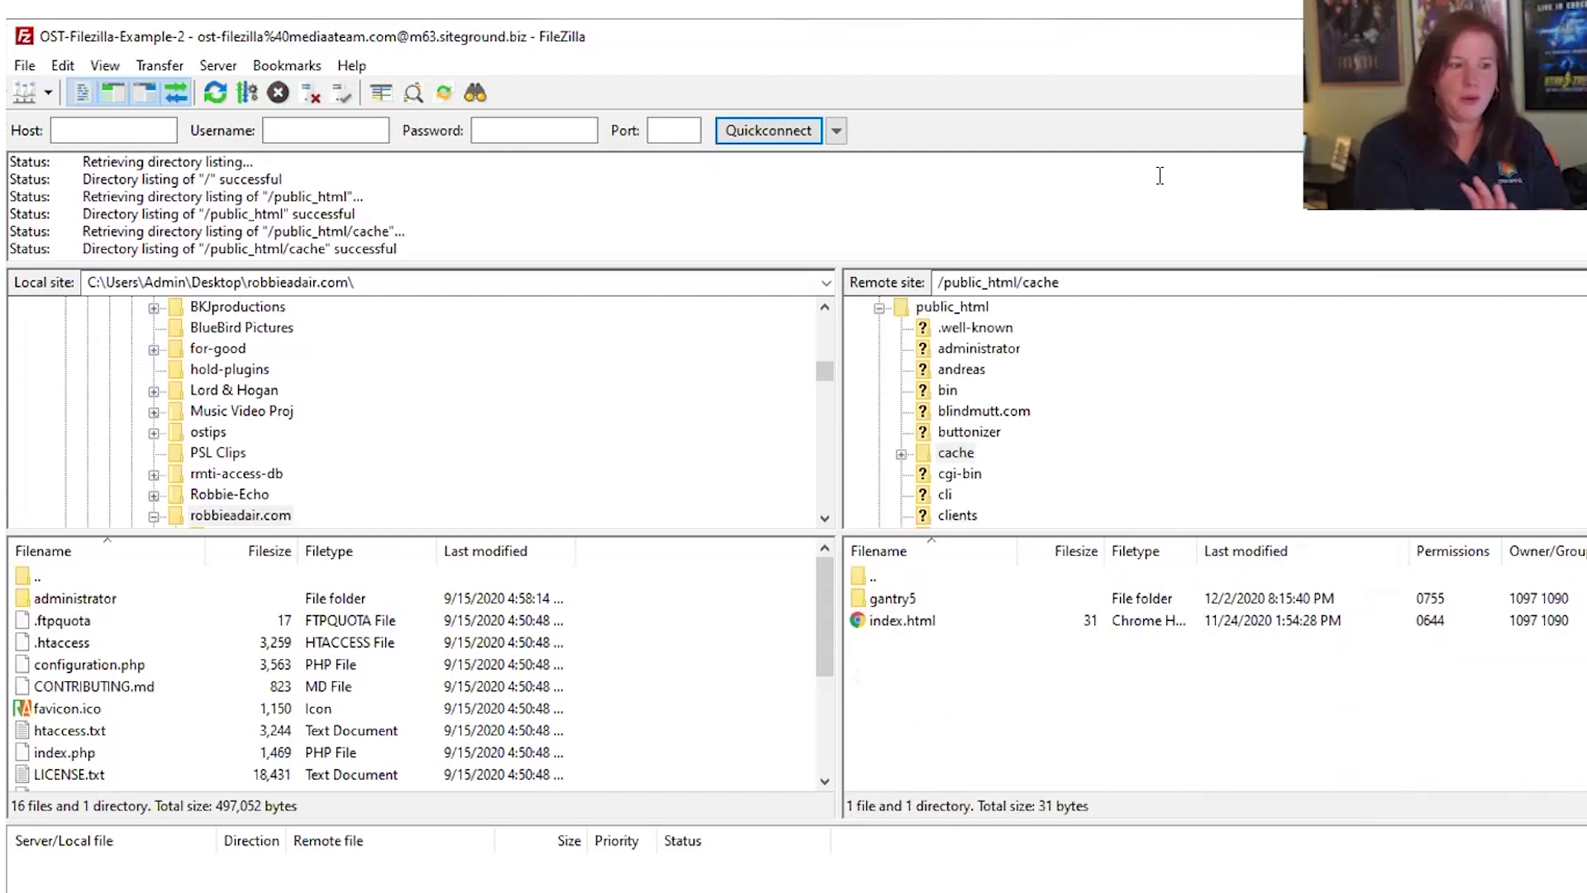
Add a site-specific bookmark named DEMO that pairs the current local folder with the remote directory /public_html/cache
{"action": "left_click", "coordinate": [306, 67]}
{"action": "left_click", "coordinate": [317, 93]}
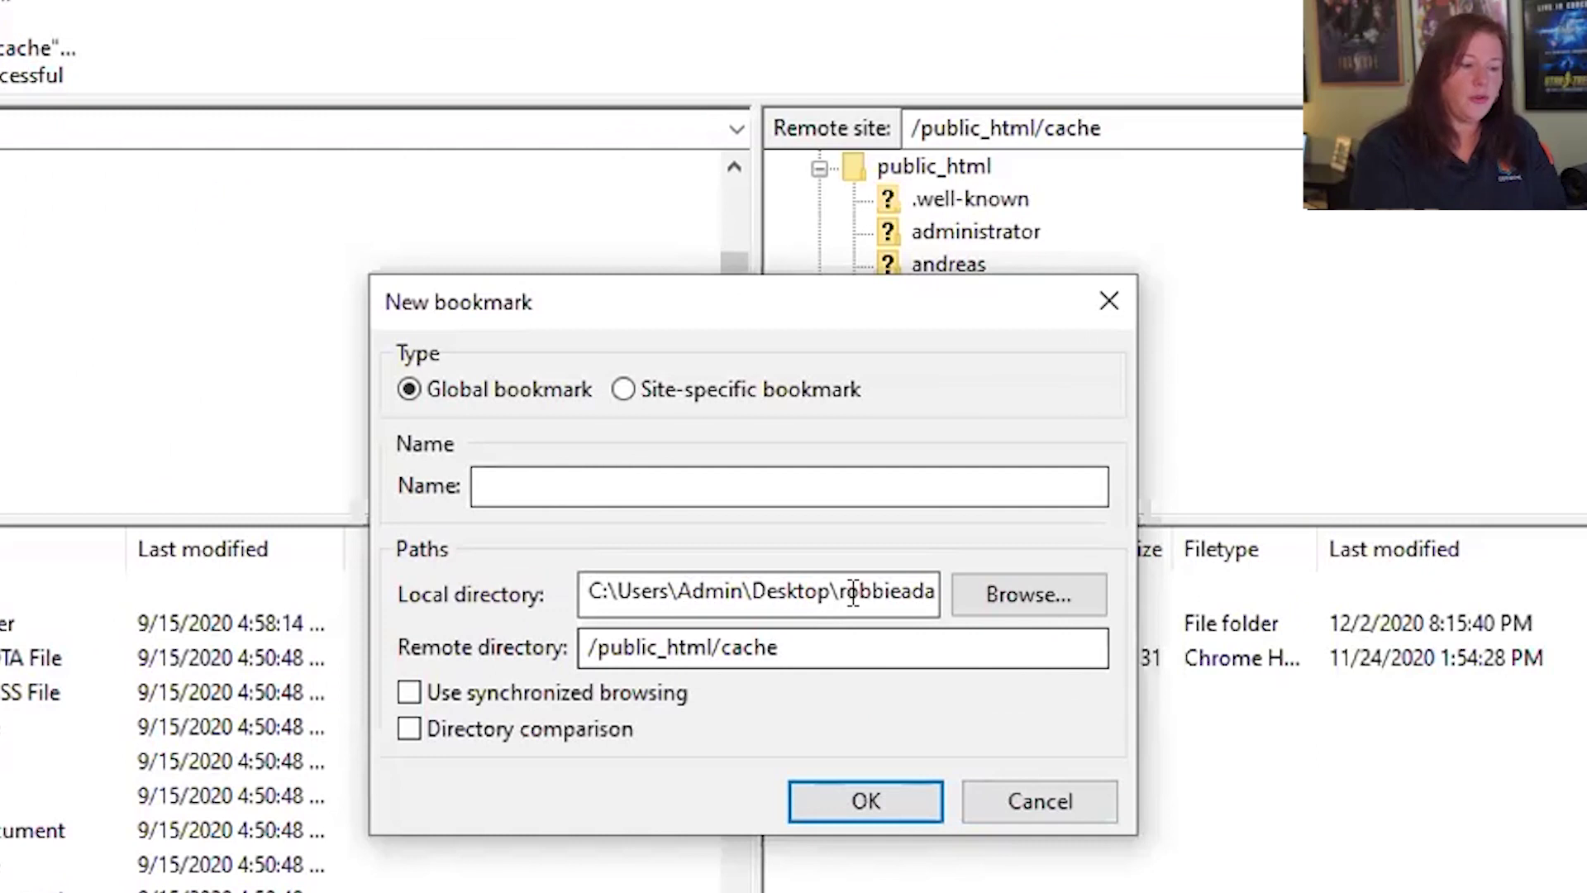
{"action": "left_click_drag", "start_coordinate": [732, 578], "coordinate": [938, 579]}
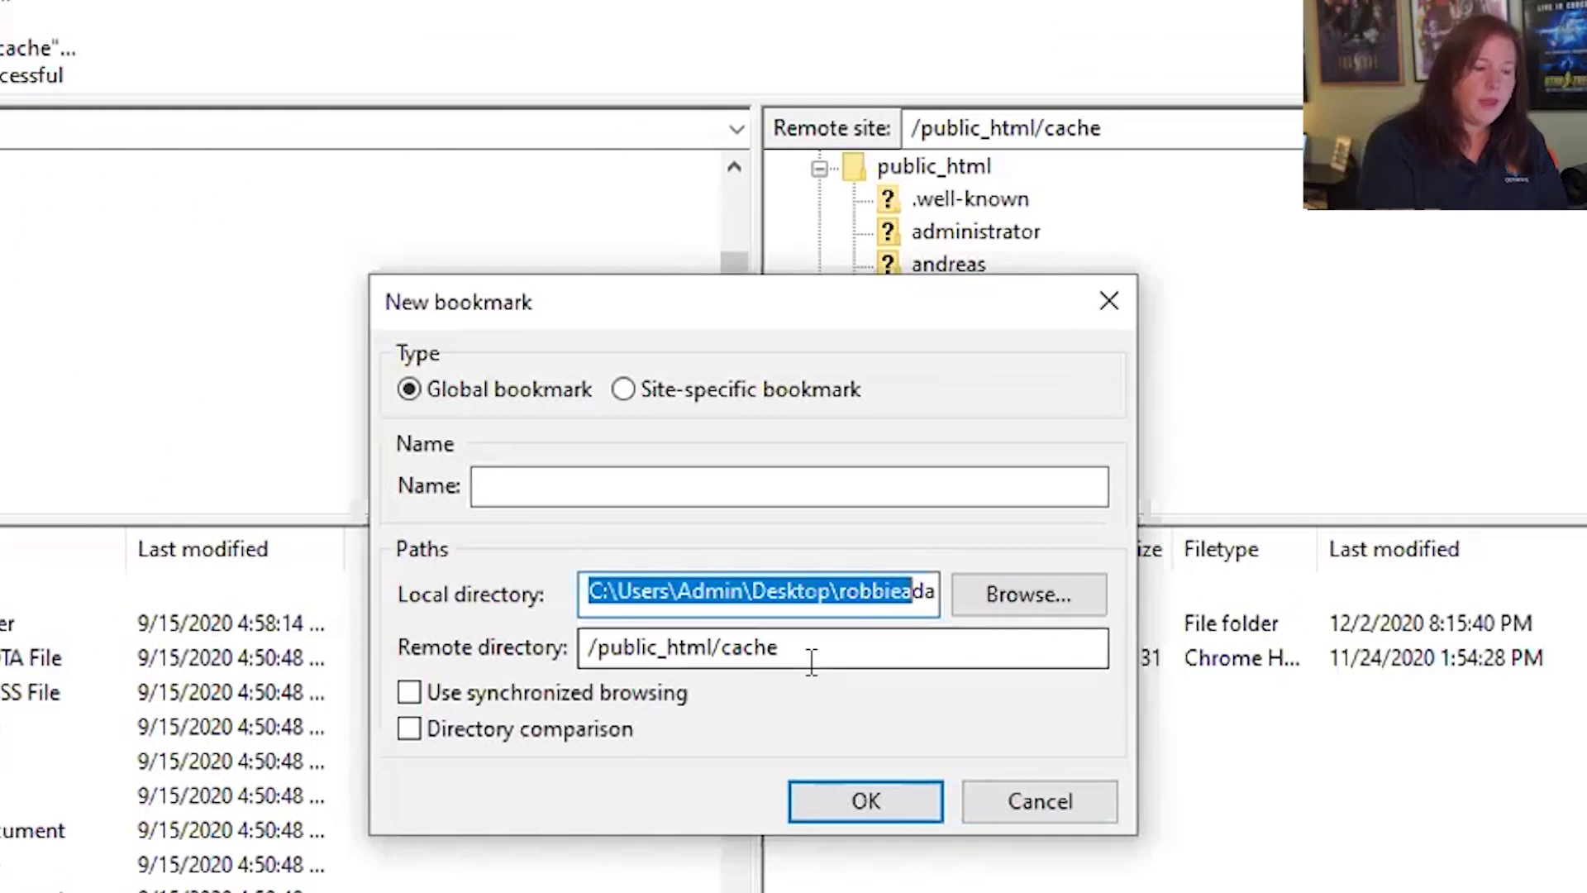
{"action": "left_click_drag", "start_coordinate": [812, 661], "coordinate": [600, 648]}
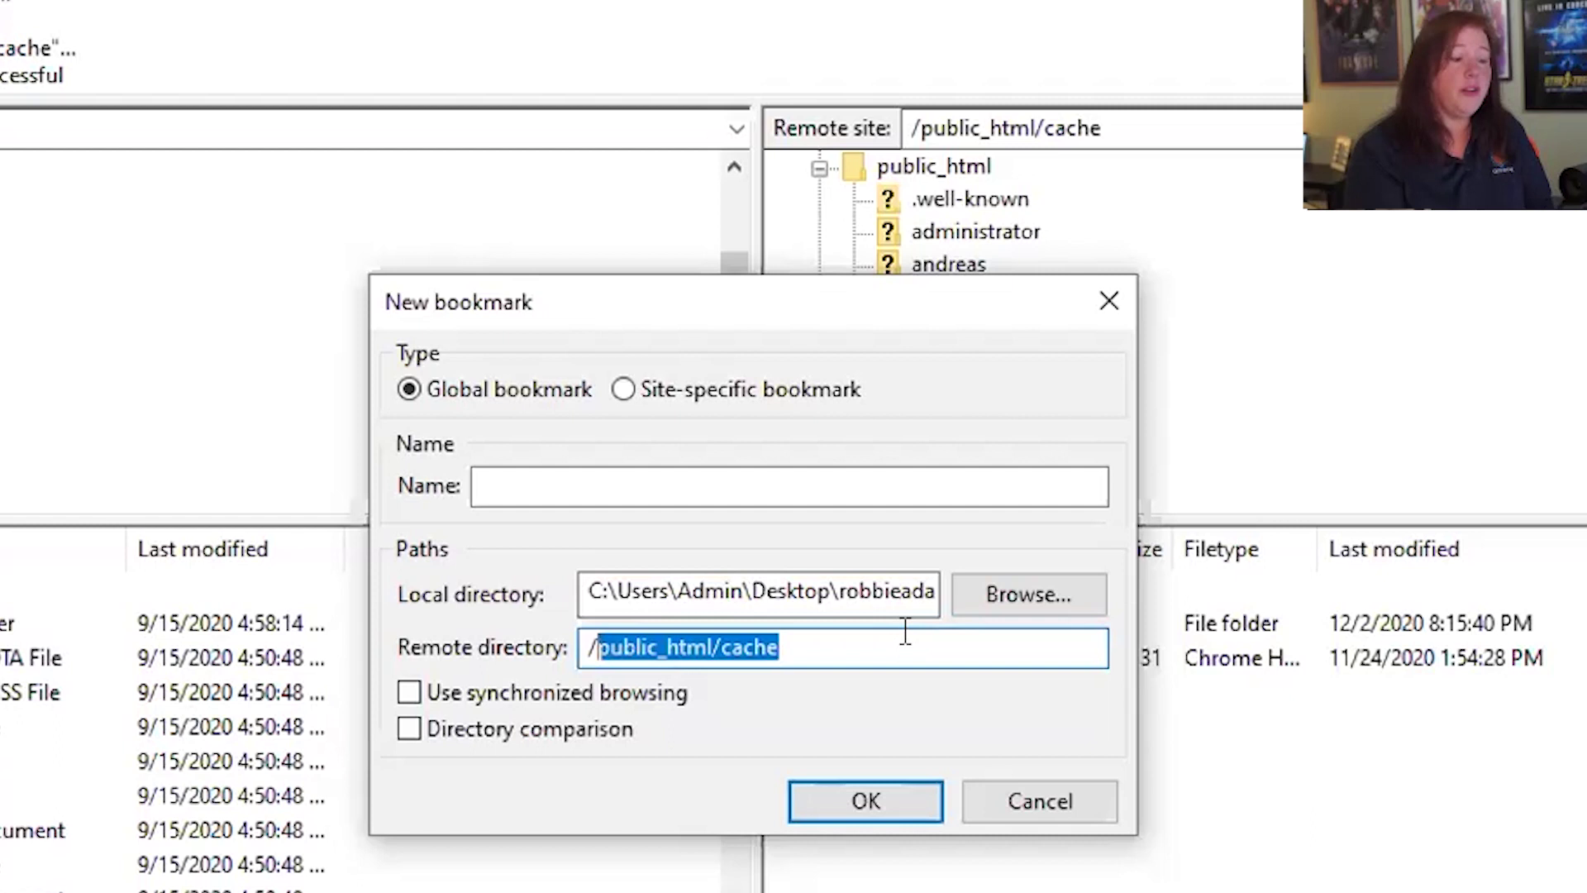
{"action": "left_click", "coordinate": [829, 489]}
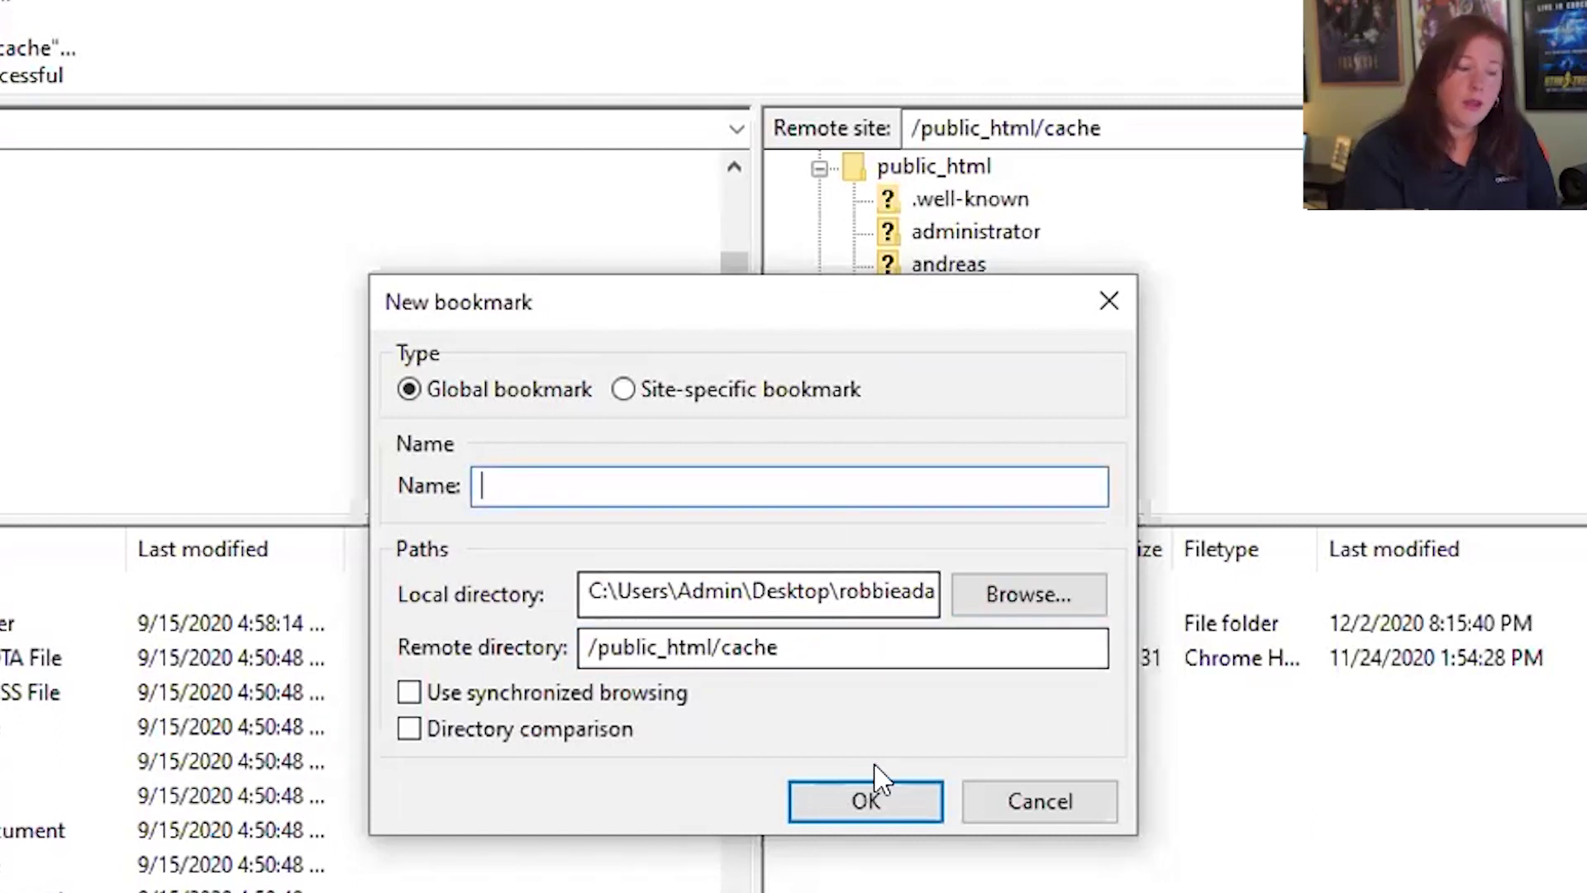
{"action": "left_click", "coordinate": [625, 389]}
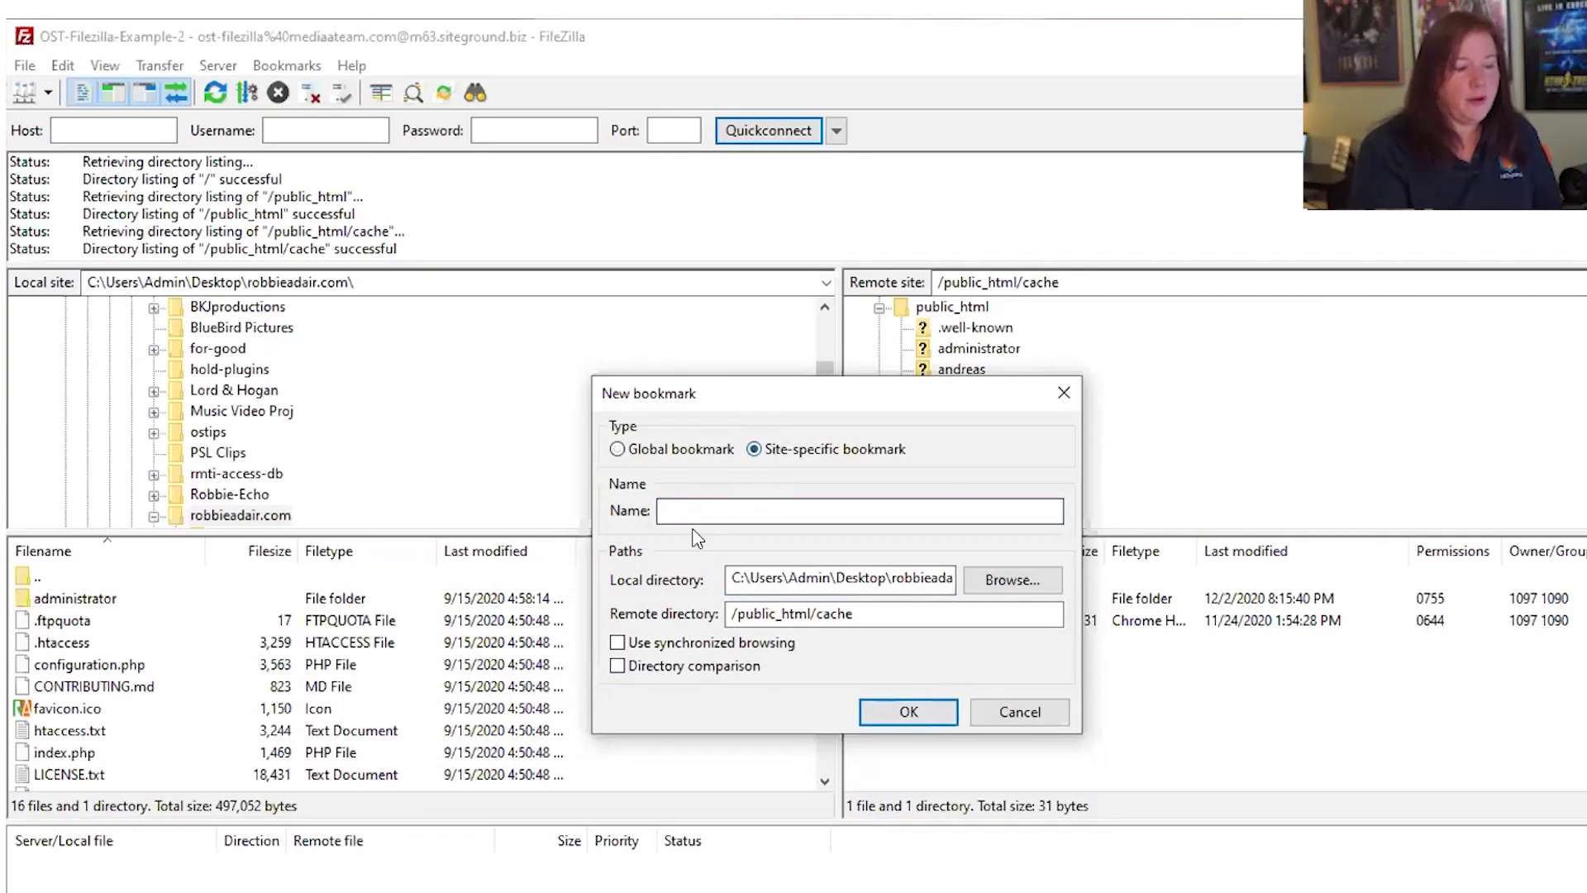
{"action": "left_click_drag", "start_coordinate": [856, 614], "coordinate": [719, 604]}
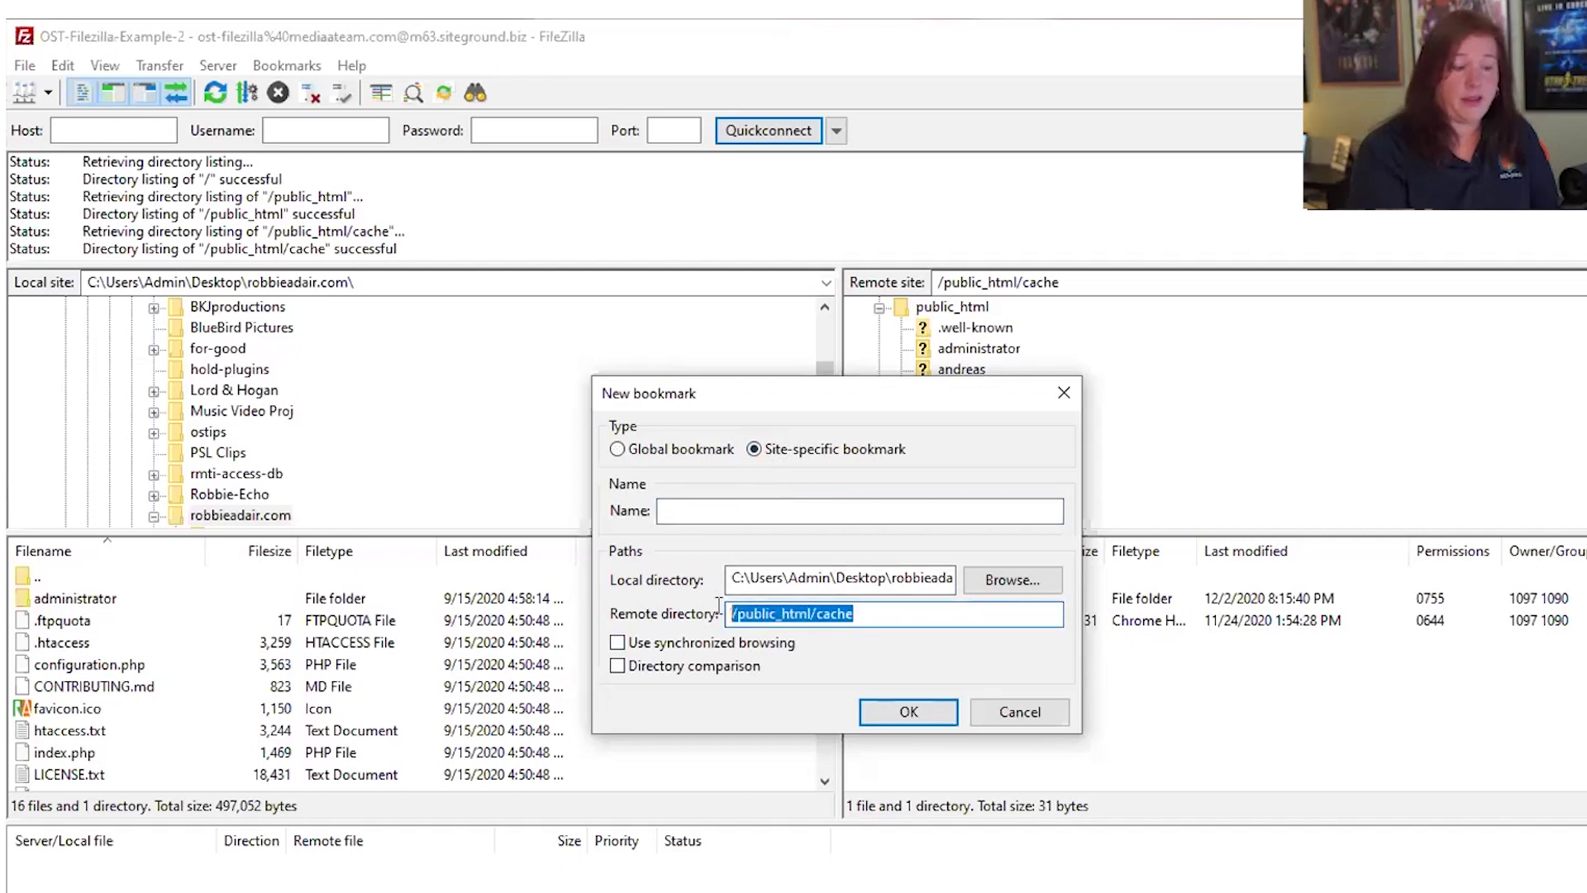
{"action": "left_click", "coordinate": [874, 616]}
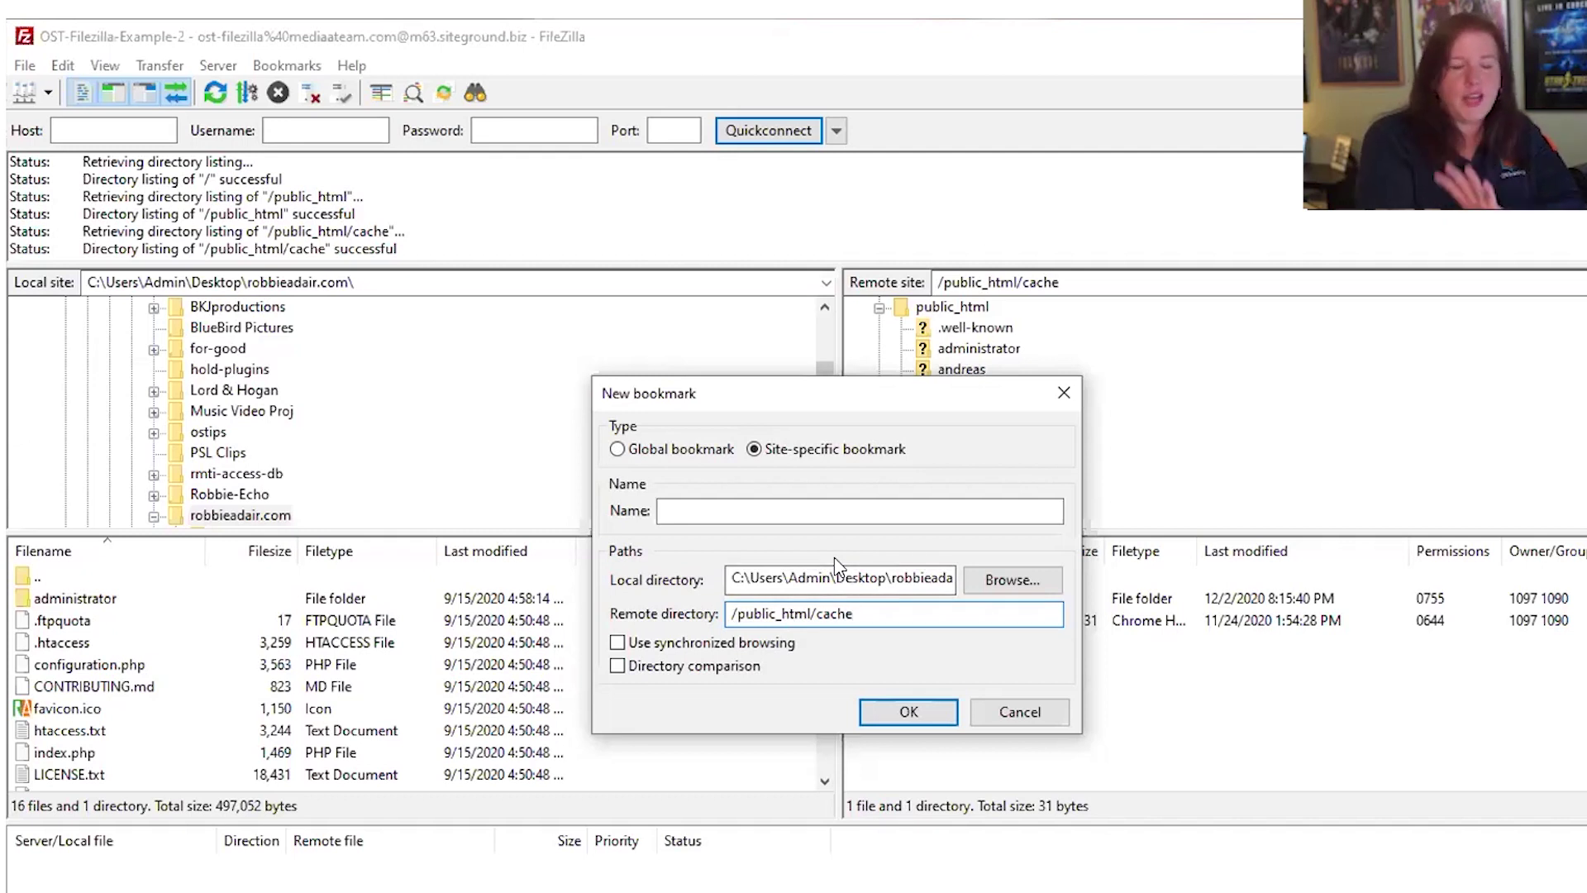
{"action": "left_click", "coordinate": [841, 516]}
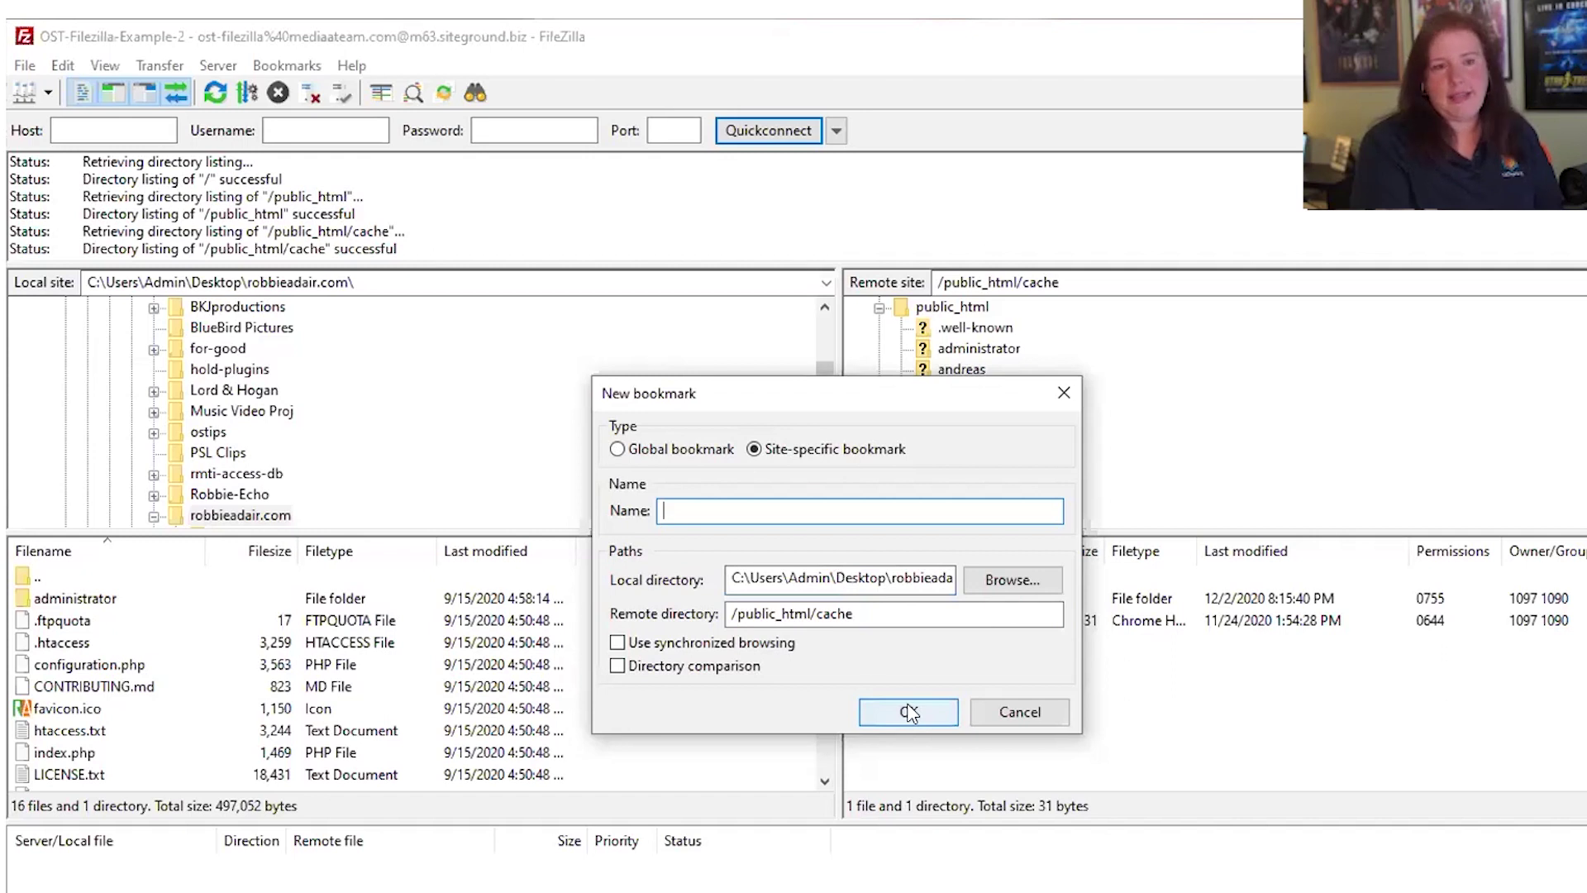
{"action": "type", "text": "DEMO"}
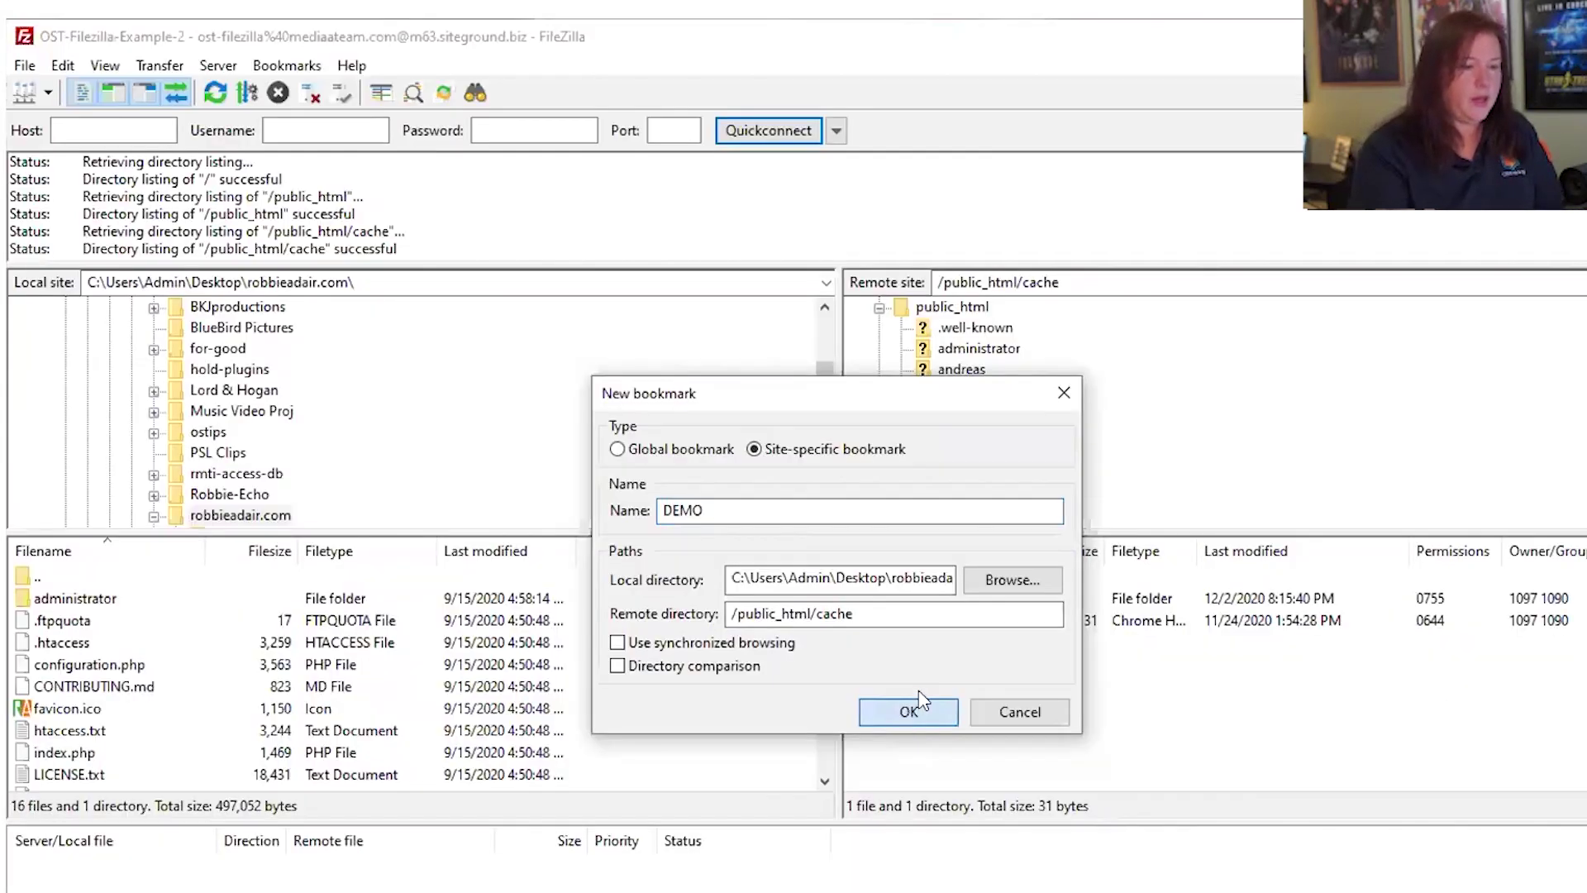
{"action": "left_click", "coordinate": [867, 801]}
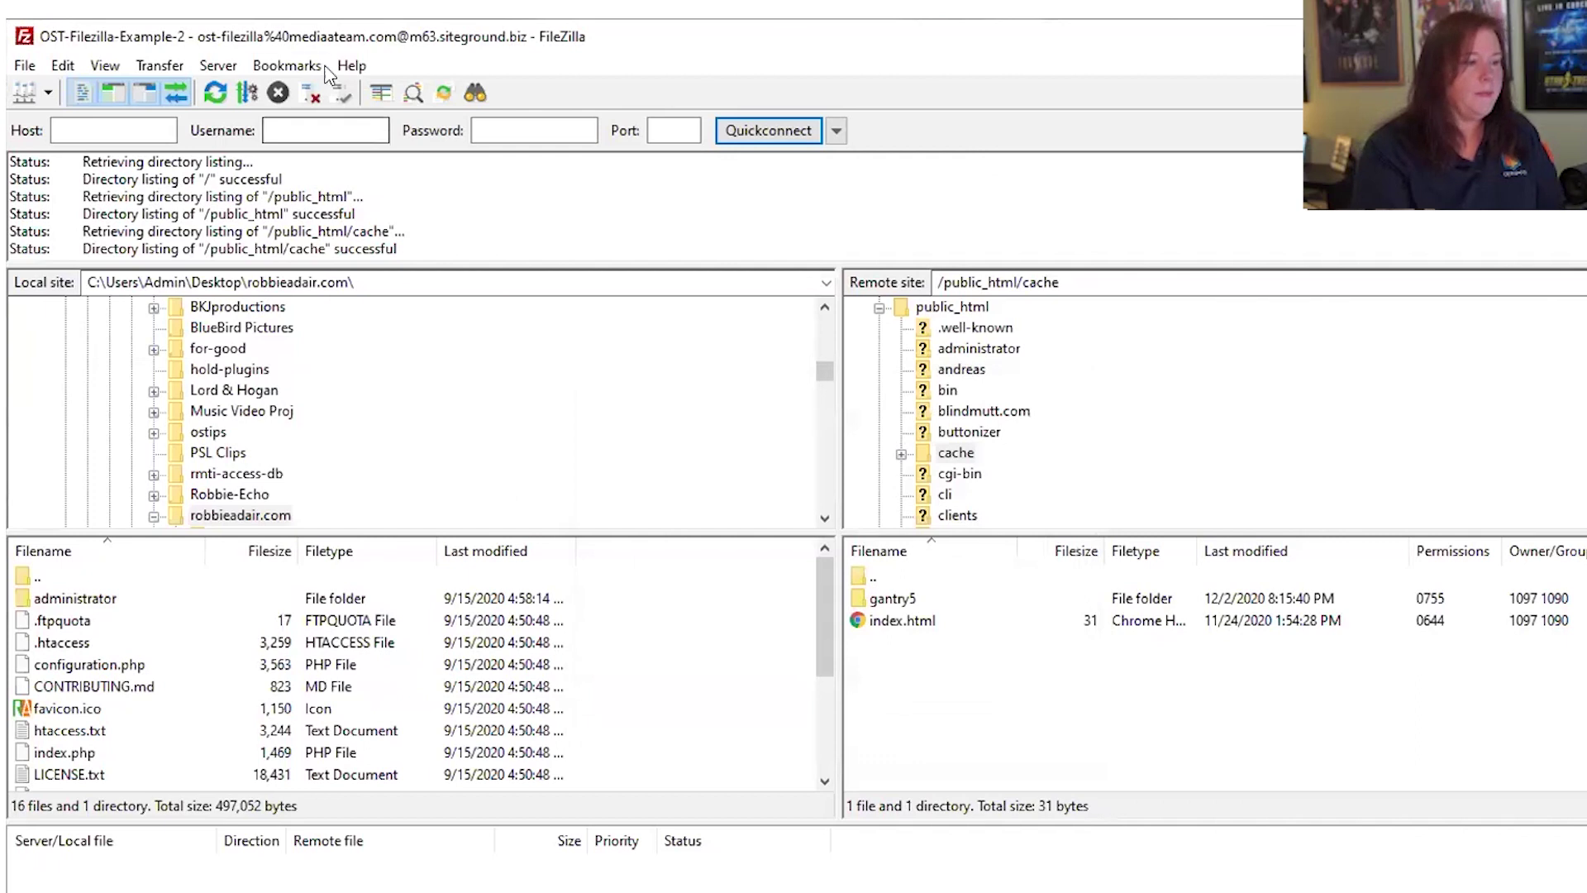
Check the DEMO bookmark in the bookmark list and review its directories under OST-Filezilla-Example-2 in the Site Manager, leaving without changes
{"action": "left_click", "coordinate": [286, 65]}
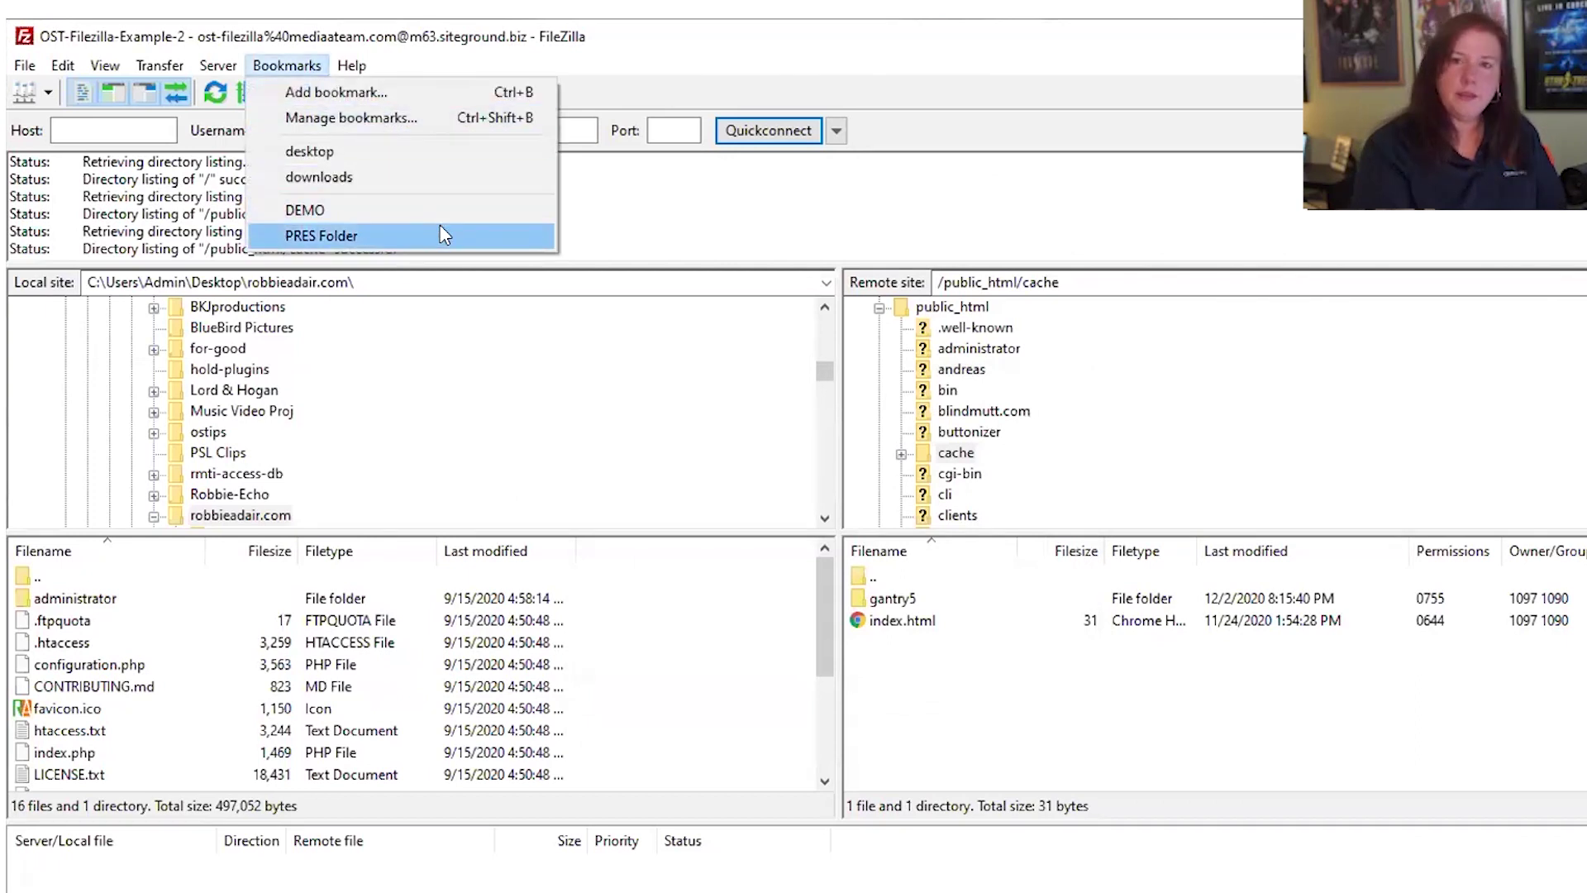
{"action": "left_click", "coordinate": [37, 64]}
{"action": "left_click", "coordinate": [62, 93]}
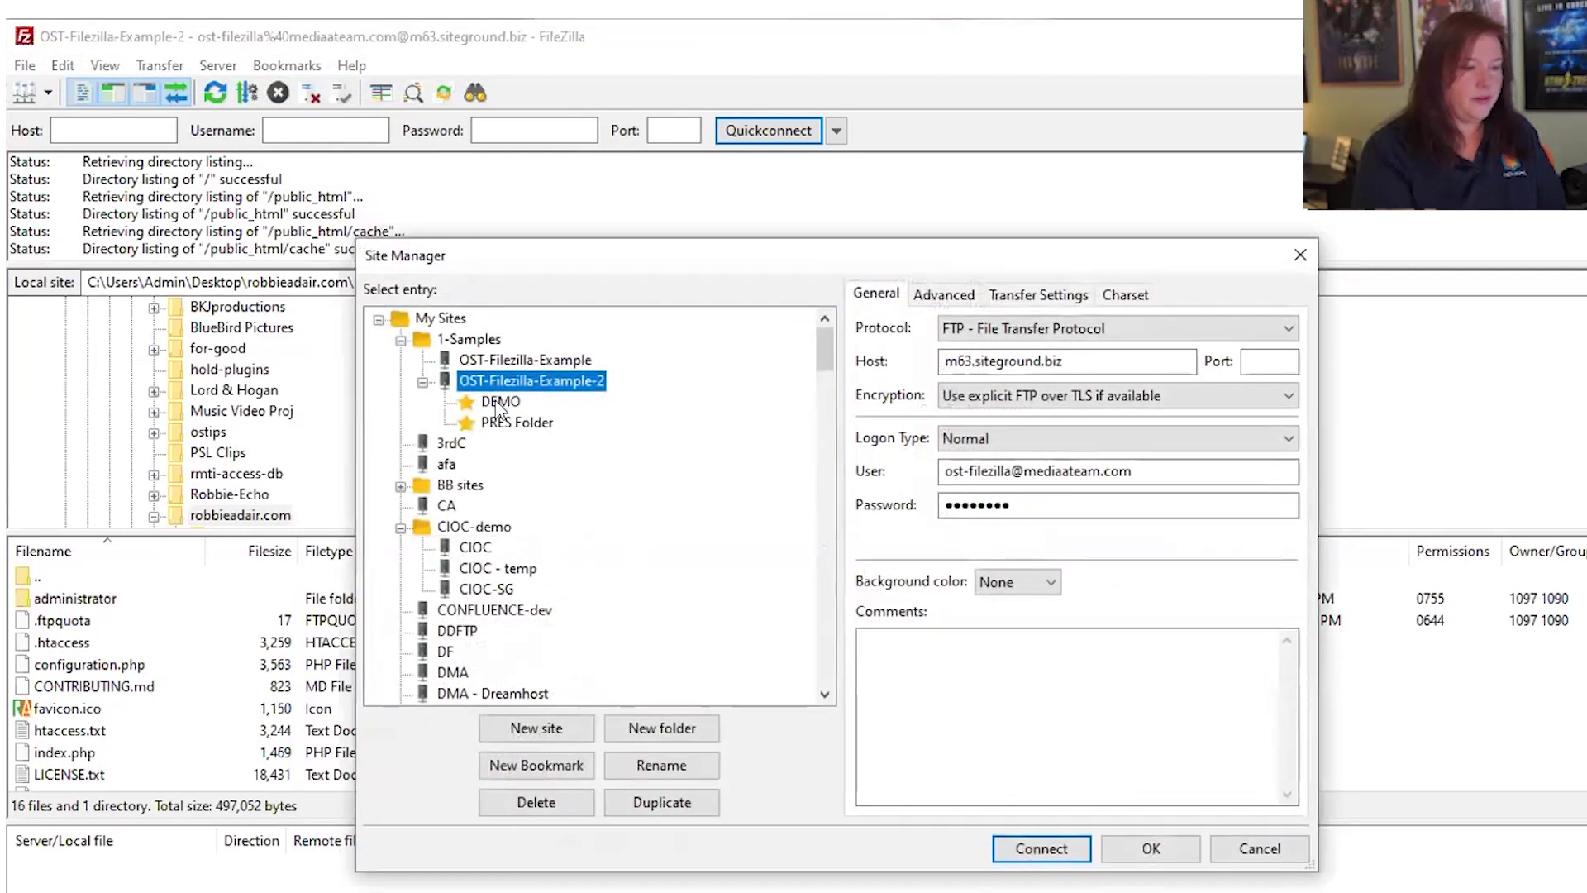
{"action": "left_click", "coordinate": [499, 401]}
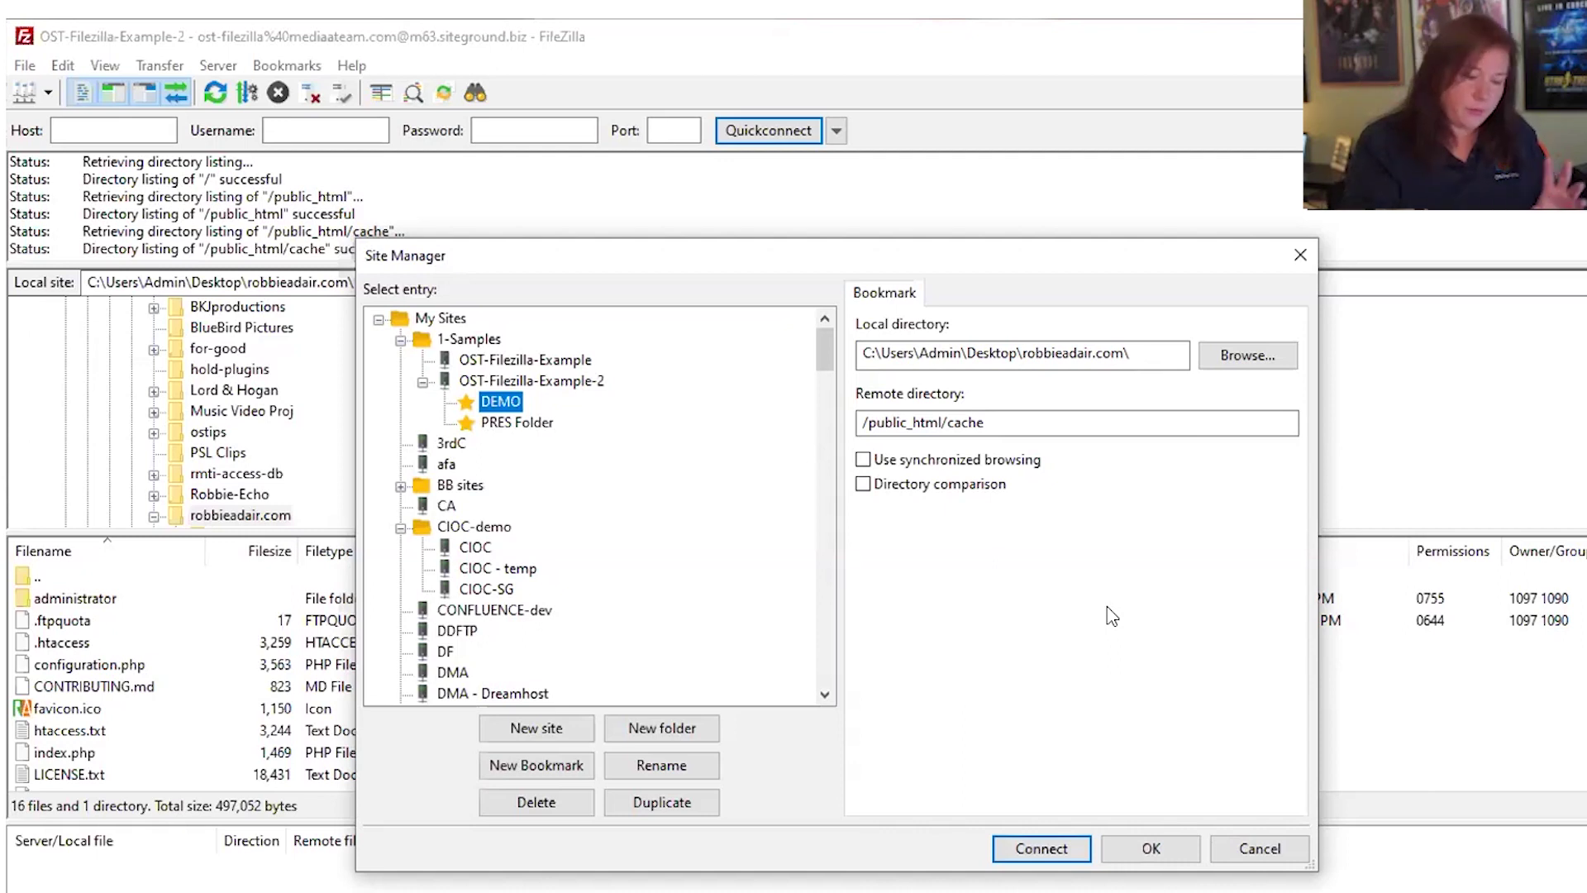
{"action": "left_click", "coordinate": [1259, 845]}
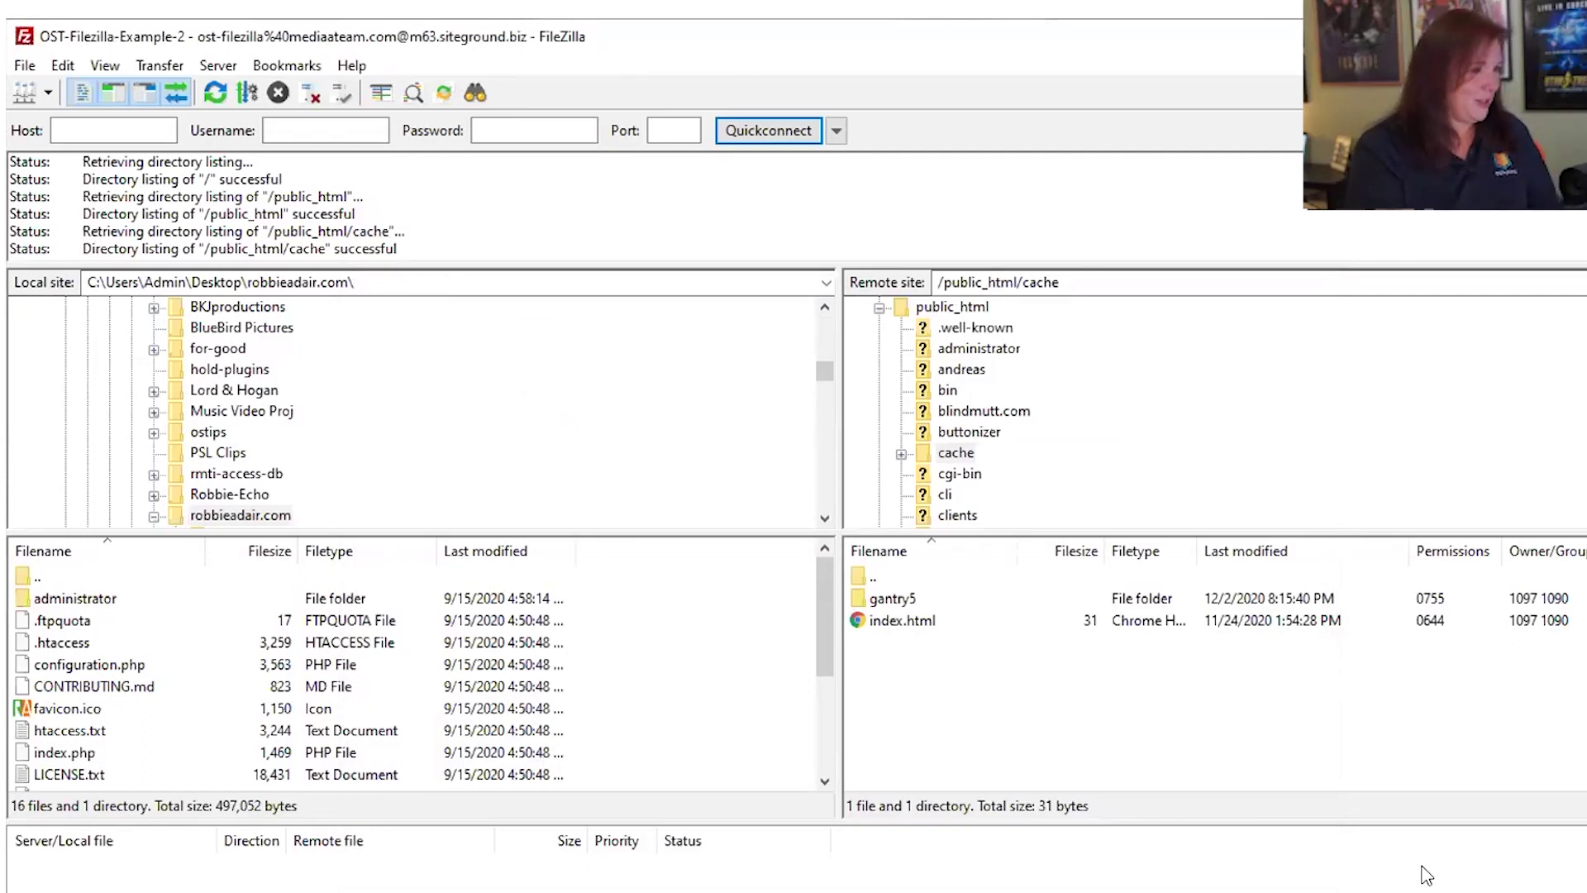
Review the Connection and File editing pages of the program settings, including the default editor options, and close them without saving
{"action": "left_click", "coordinate": [24, 65]}
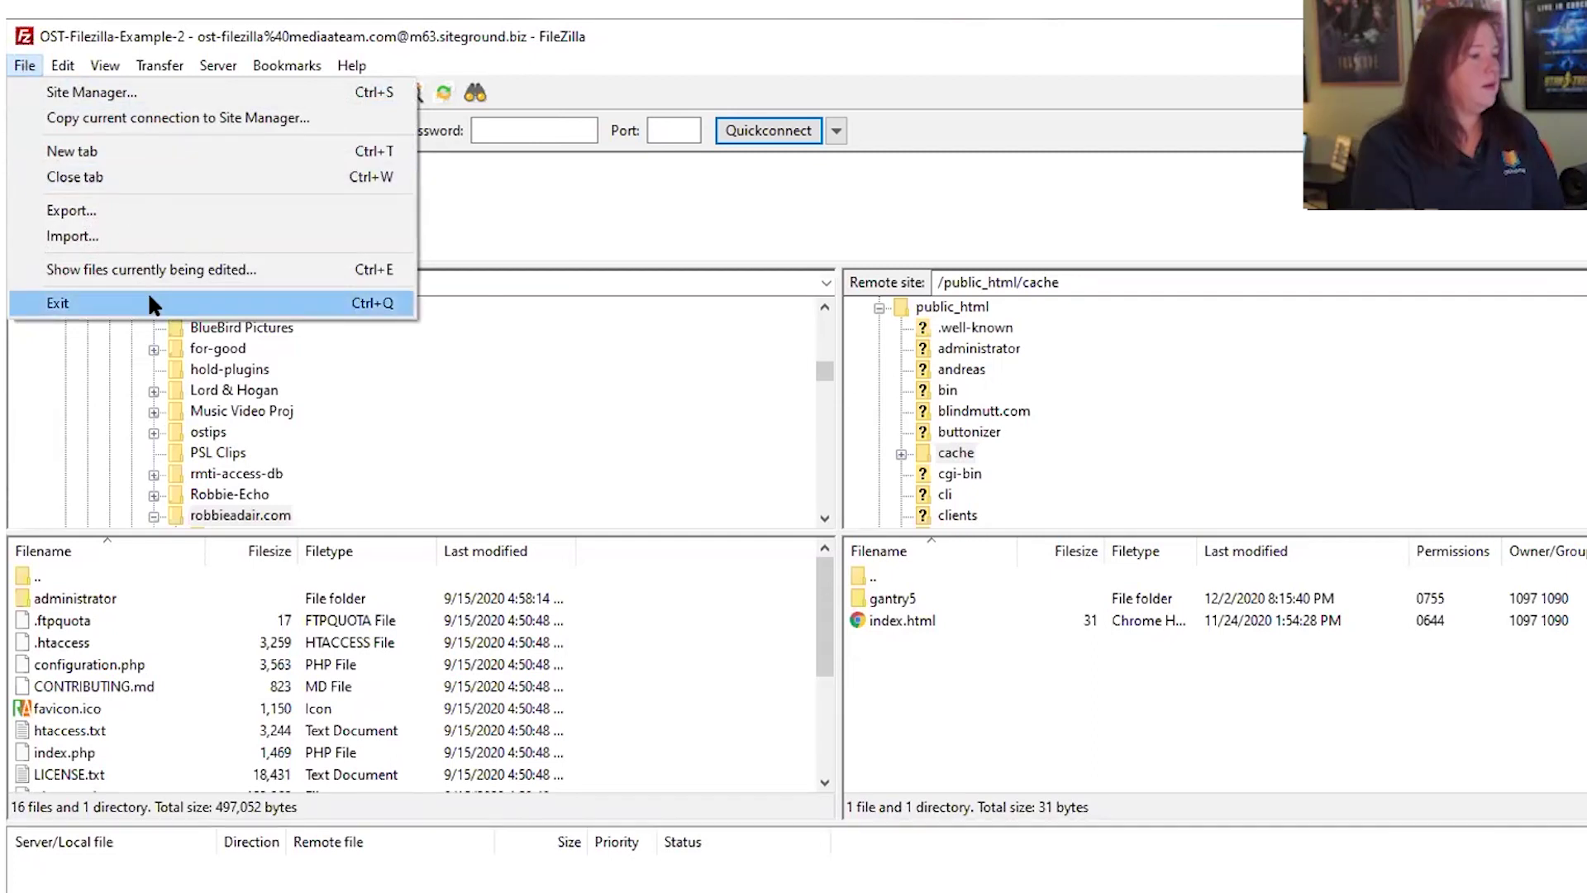
{"action": "left_click", "coordinate": [81, 80]}
{"action": "left_click", "coordinate": [64, 66]}
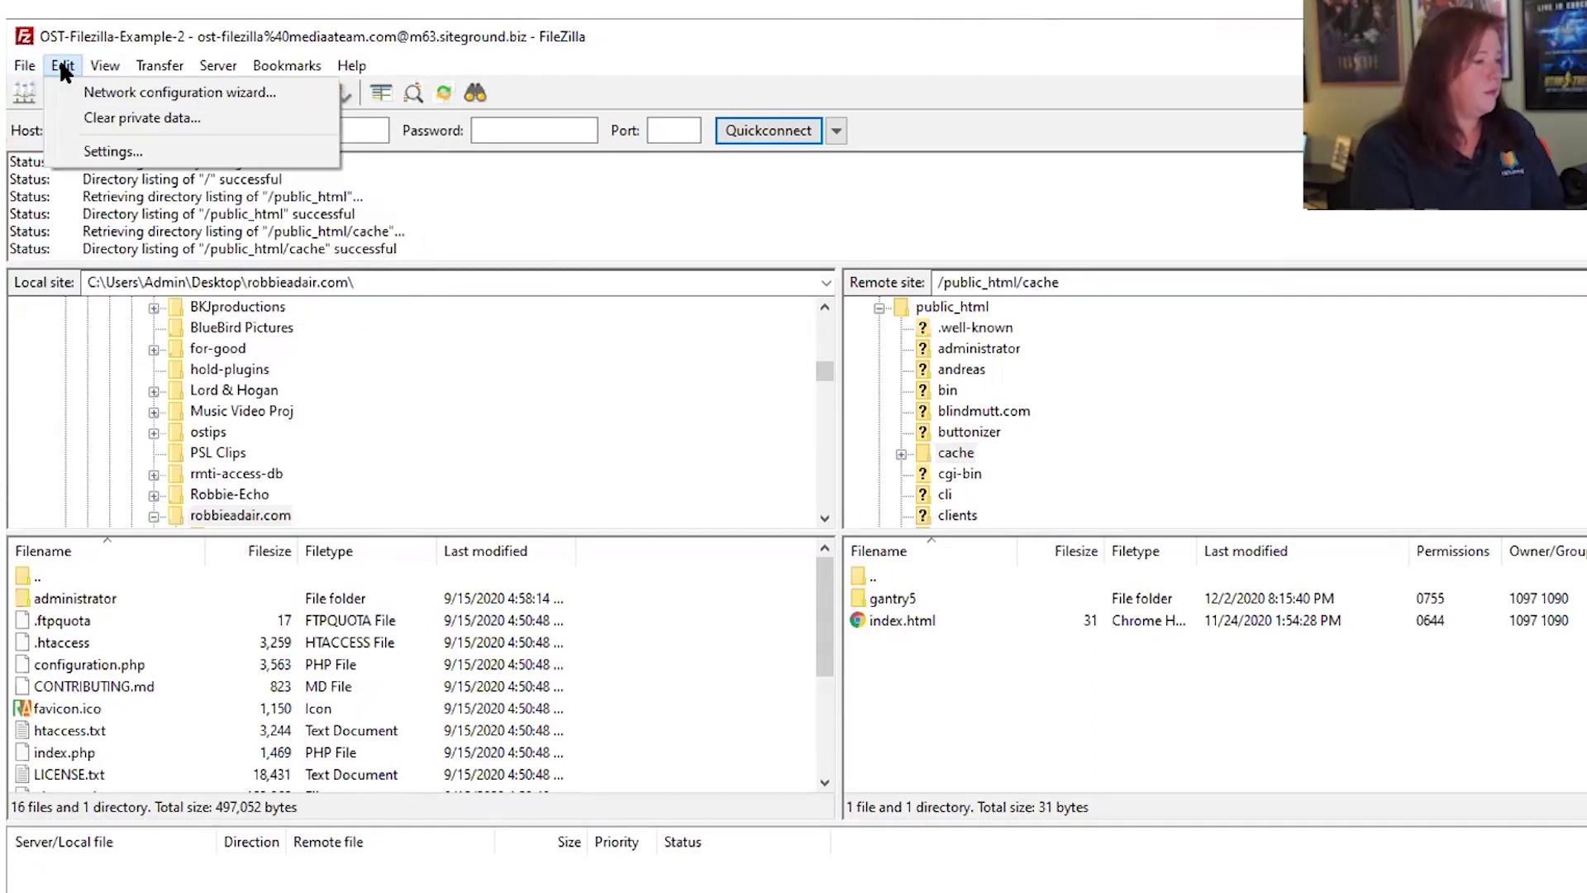
{"action": "left_click", "coordinate": [112, 152]}
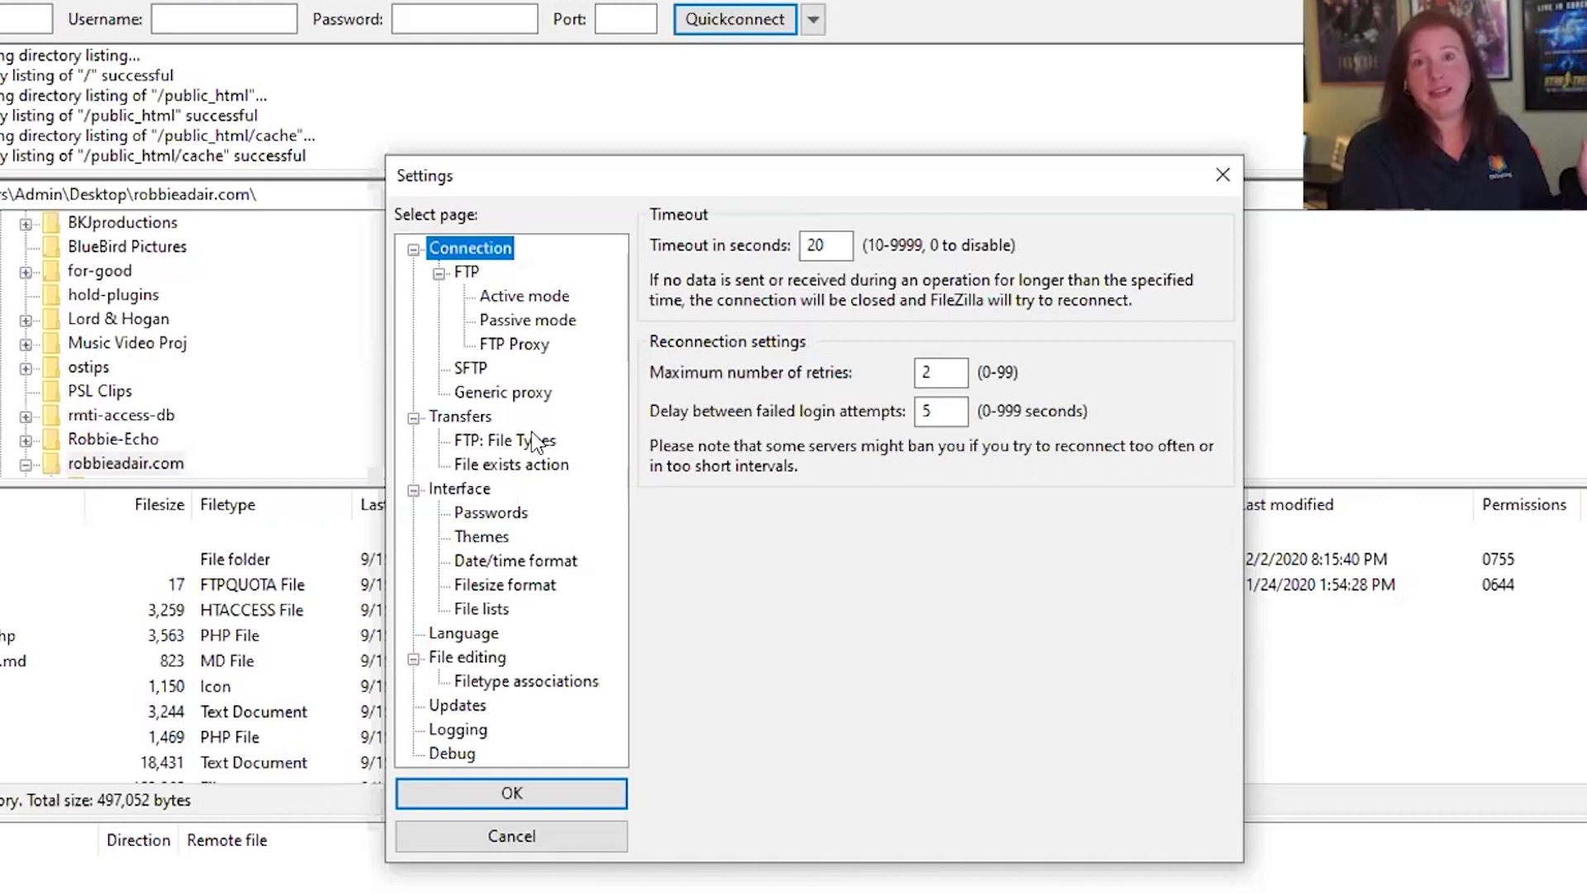
{"action": "left_click", "coordinate": [488, 660]}
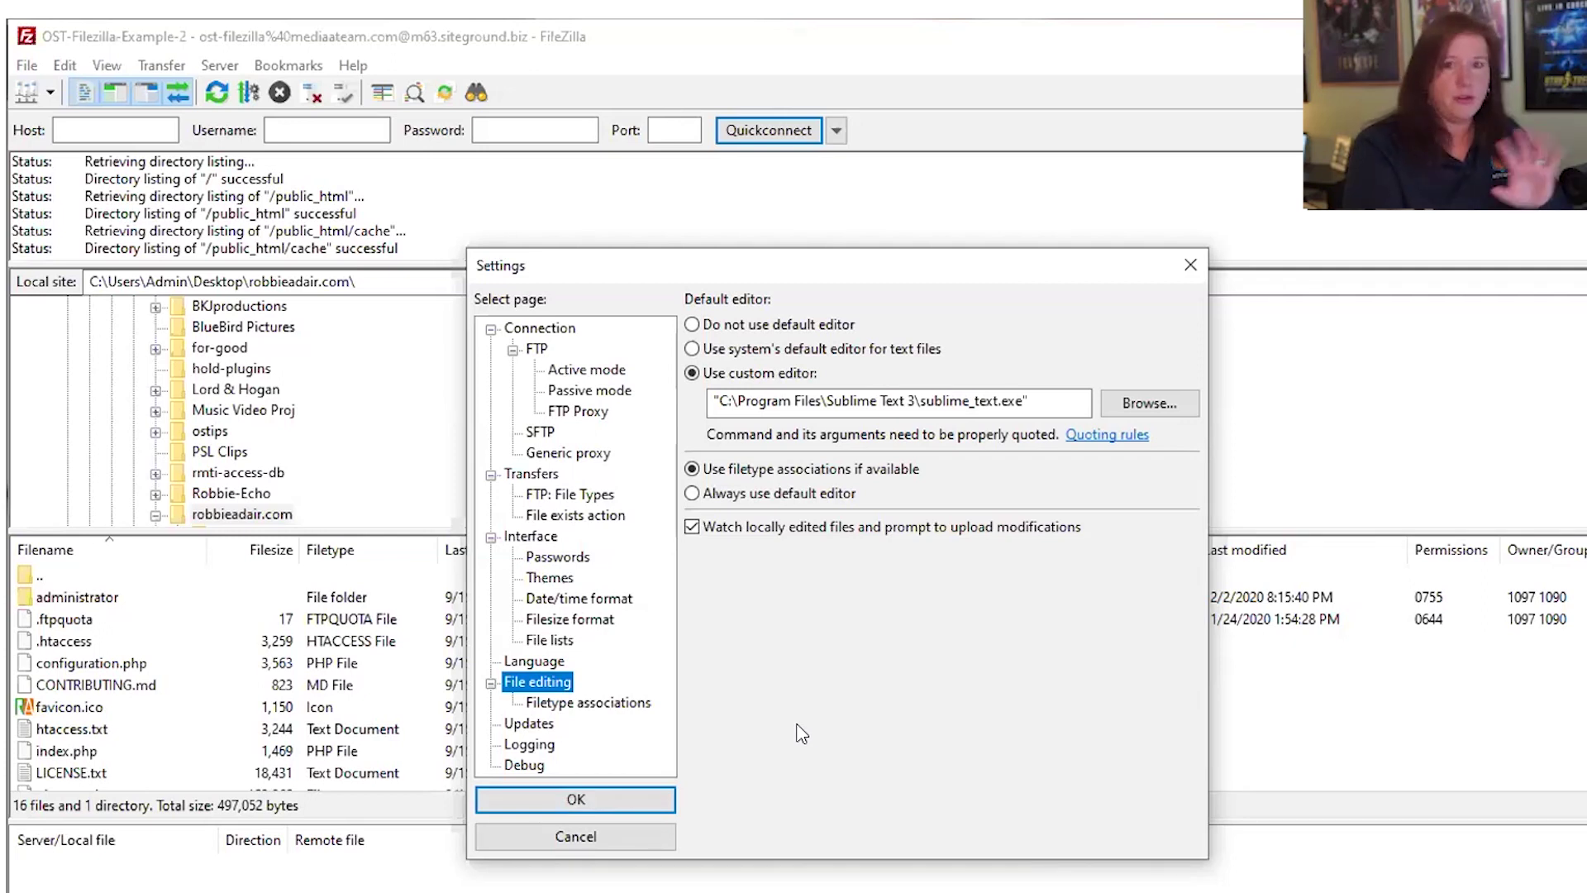
{"action": "left_click", "coordinate": [633, 832]}
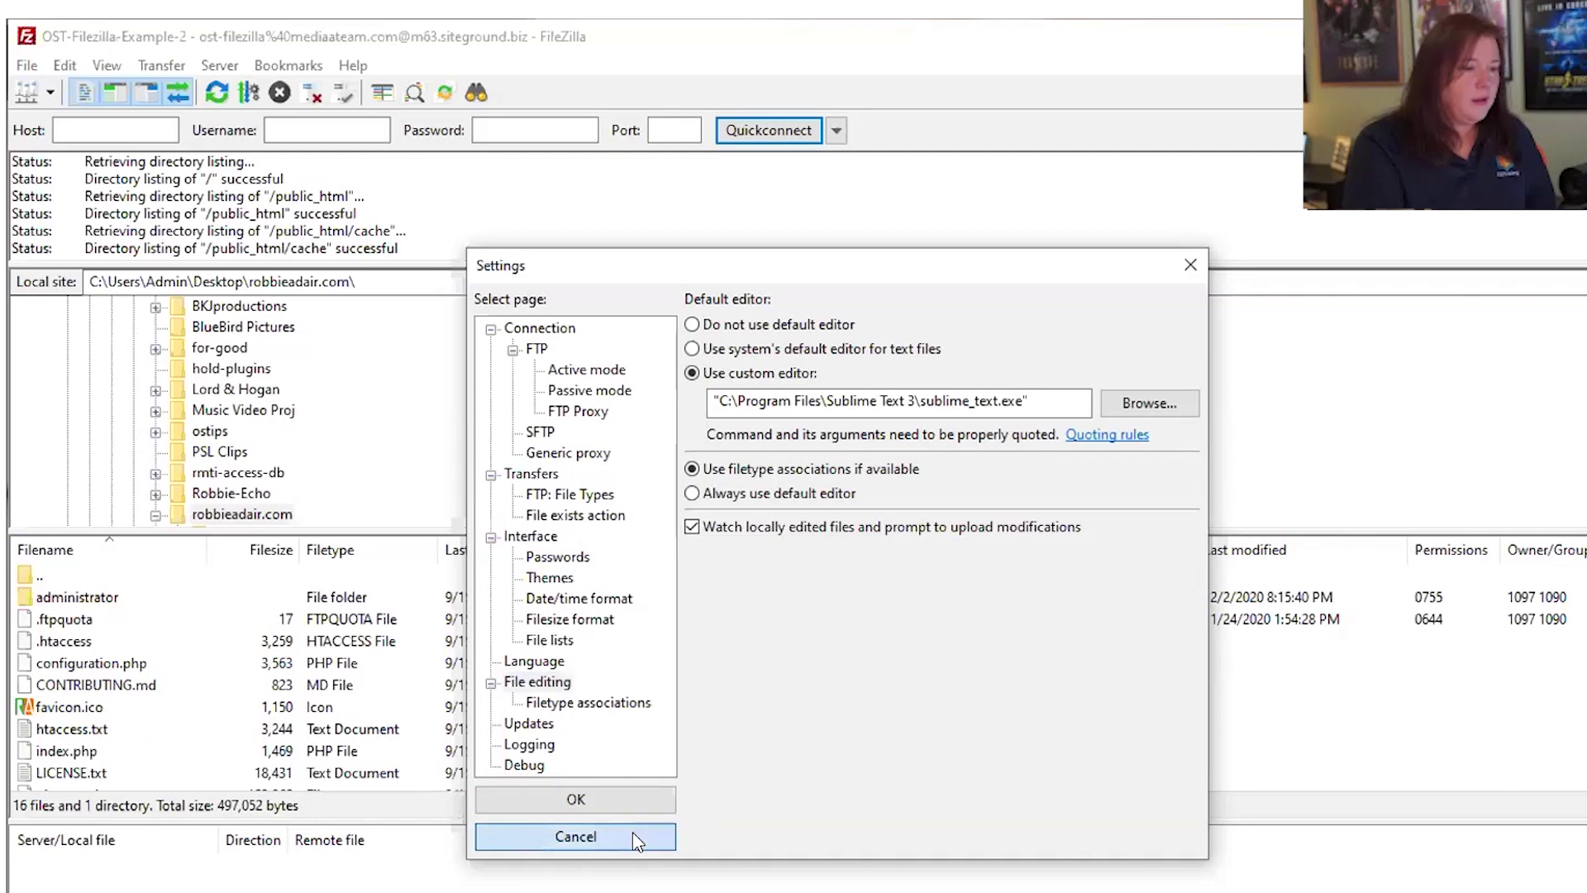